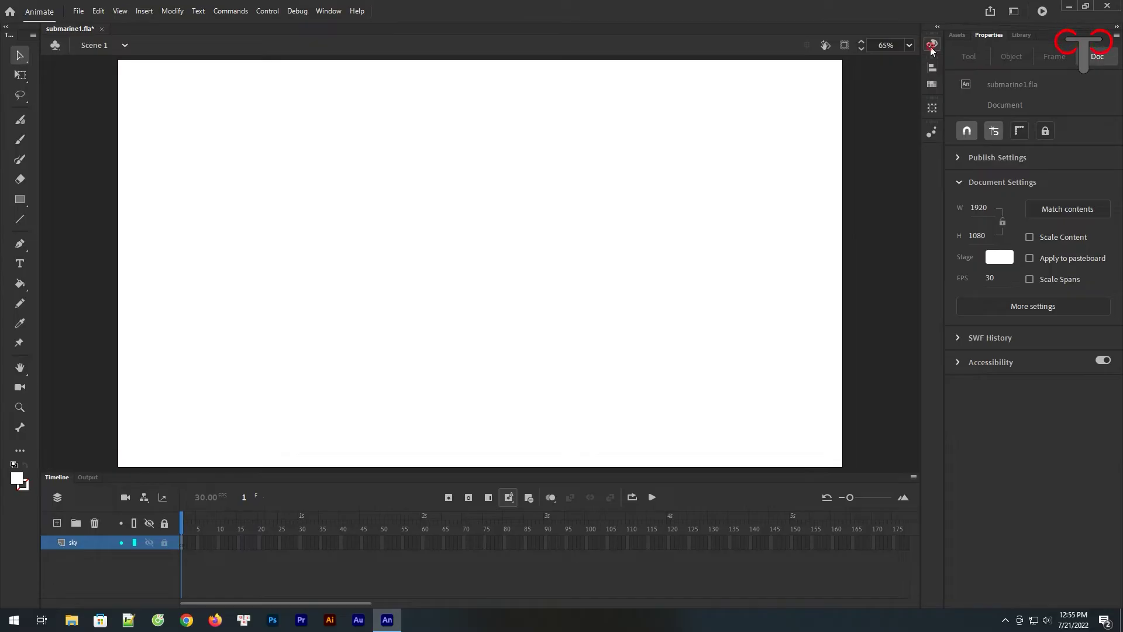
Set the colour to a linear gradient running from blue #0099FF to white.
left_click(843, 60)
left_click(823, 115)
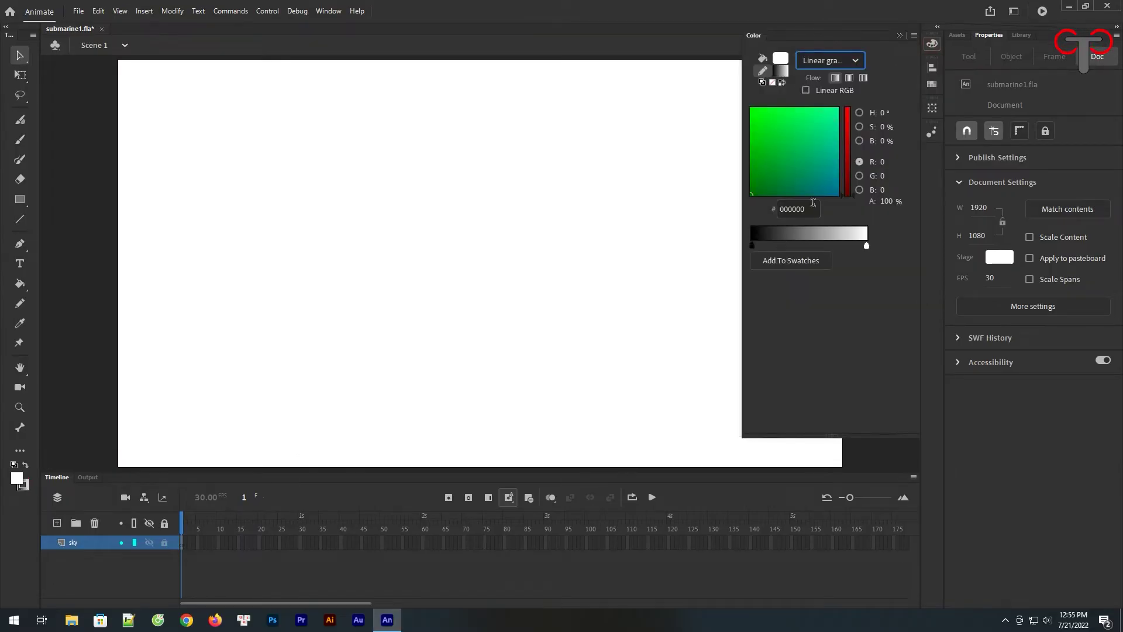
left_click(753, 247)
left_click(830, 305)
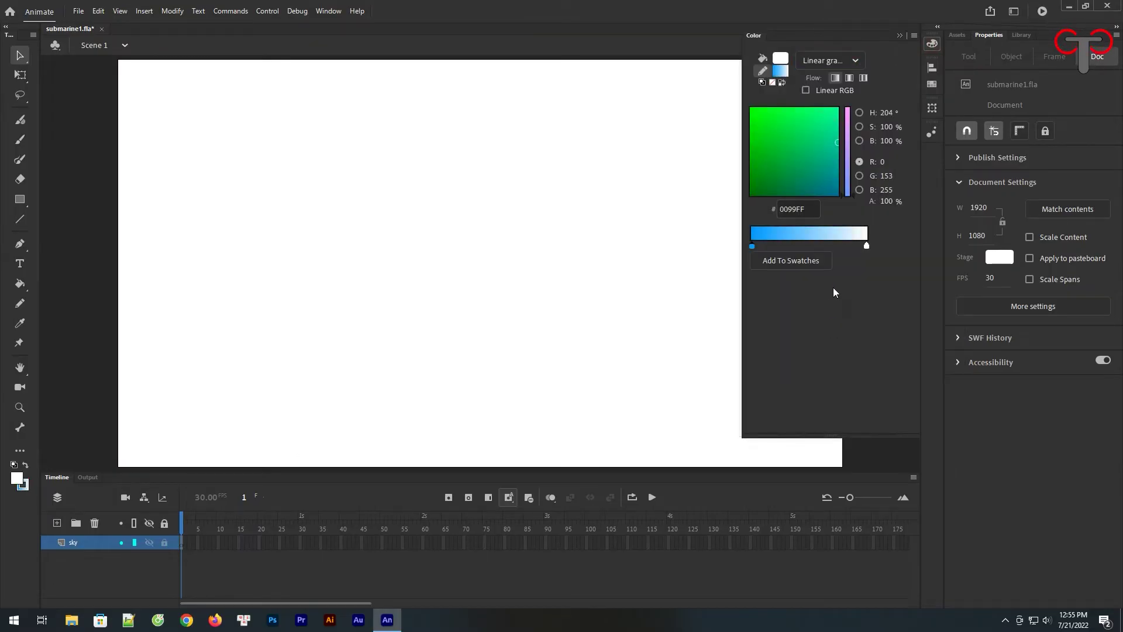
Set up the Rectangle tool with the blue-to-white gradient as fill and no stroke.
left_click(19, 199)
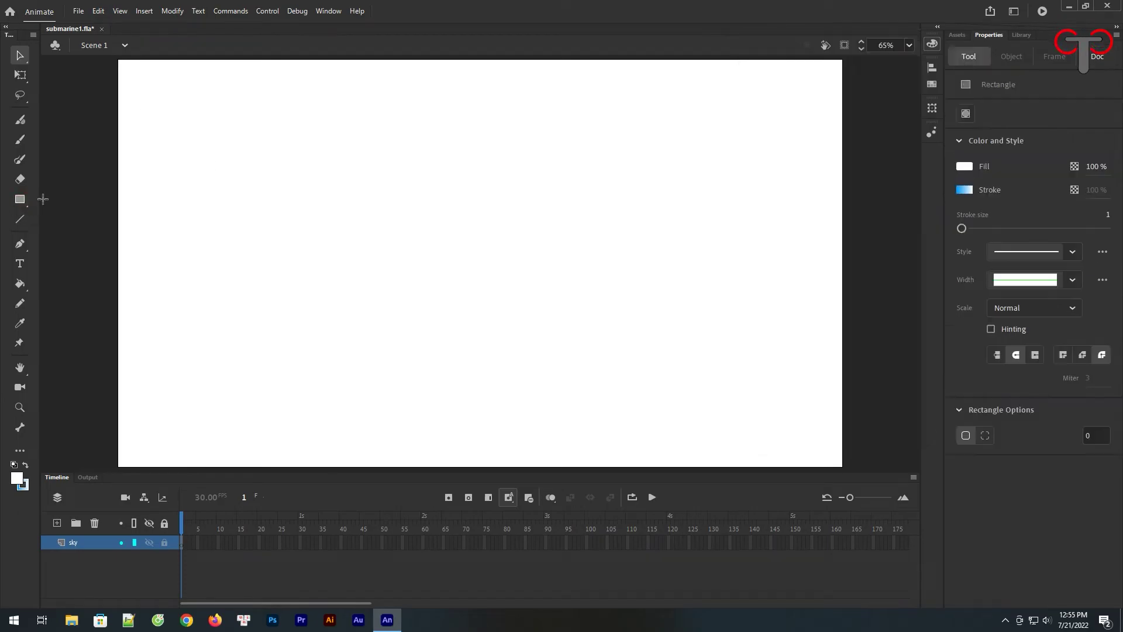
key("x")
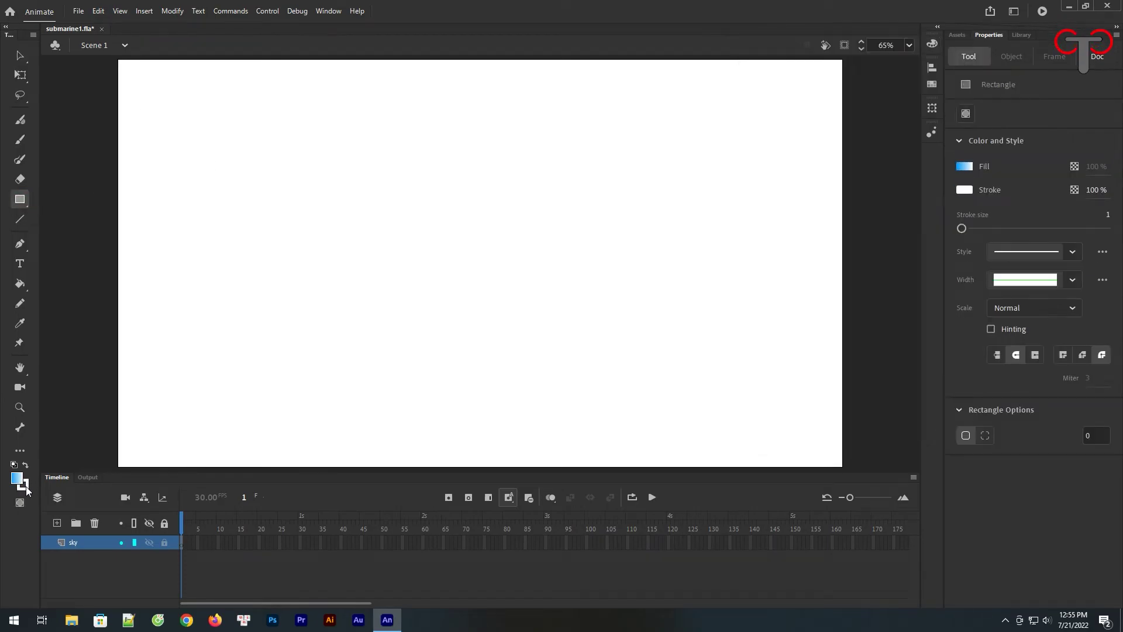
left_click(23, 486)
left_click(218, 327)
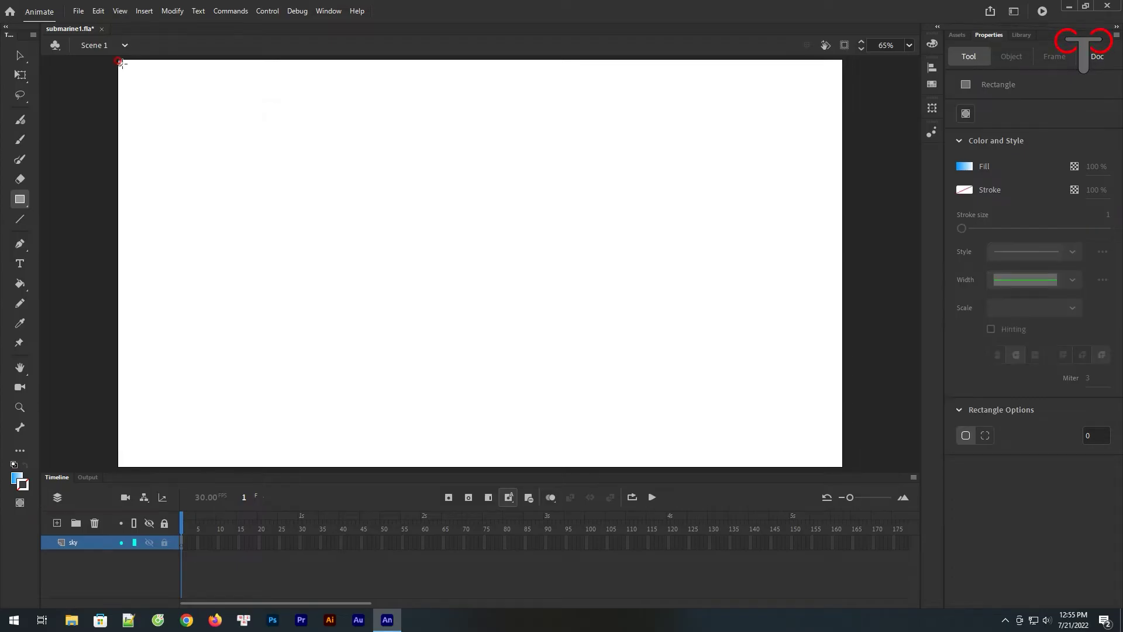
Draw a sky rectangle about 2353 by 815 px over the upper stage, extending past its upper and side edges.
left_click_drag(118, 61, 662, 201)
key("ctrl+z")
key("ctrl+minus")
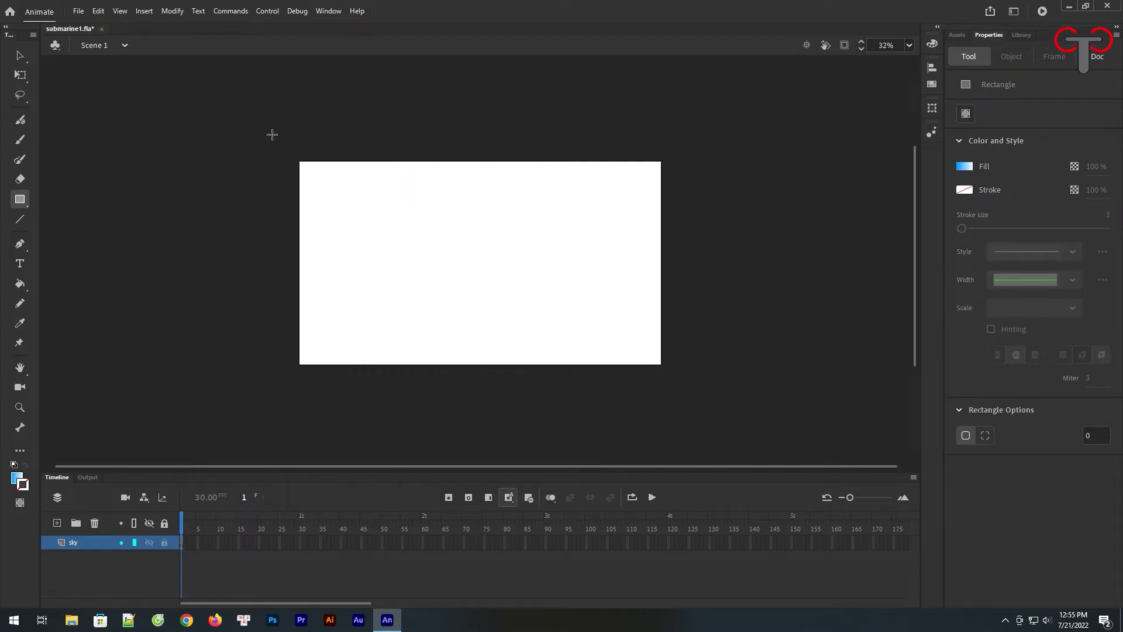
left_click_drag(264, 144, 708, 297)
Rotate and stretch the sky's gradient with the Gradient Transform tool so blue is at the top and fades downward.
left_click_drag(20, 75, 57, 95)
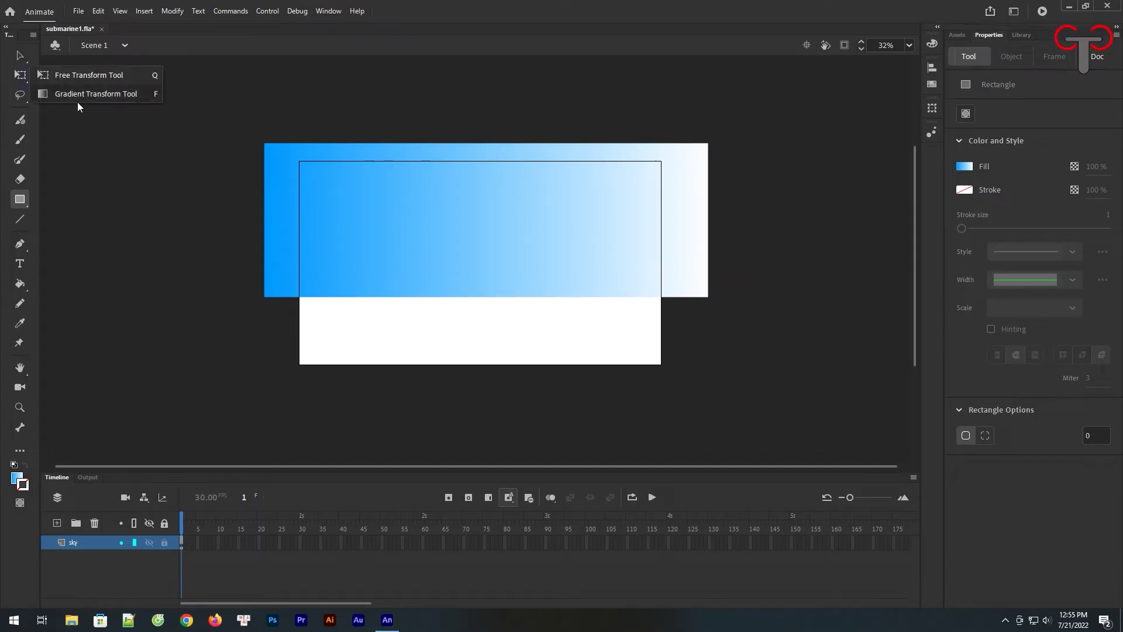
left_click(57, 95)
left_click(484, 220)
left_click_drag(710, 222, 627, 219)
left_click_drag(627, 144, 531, 303)
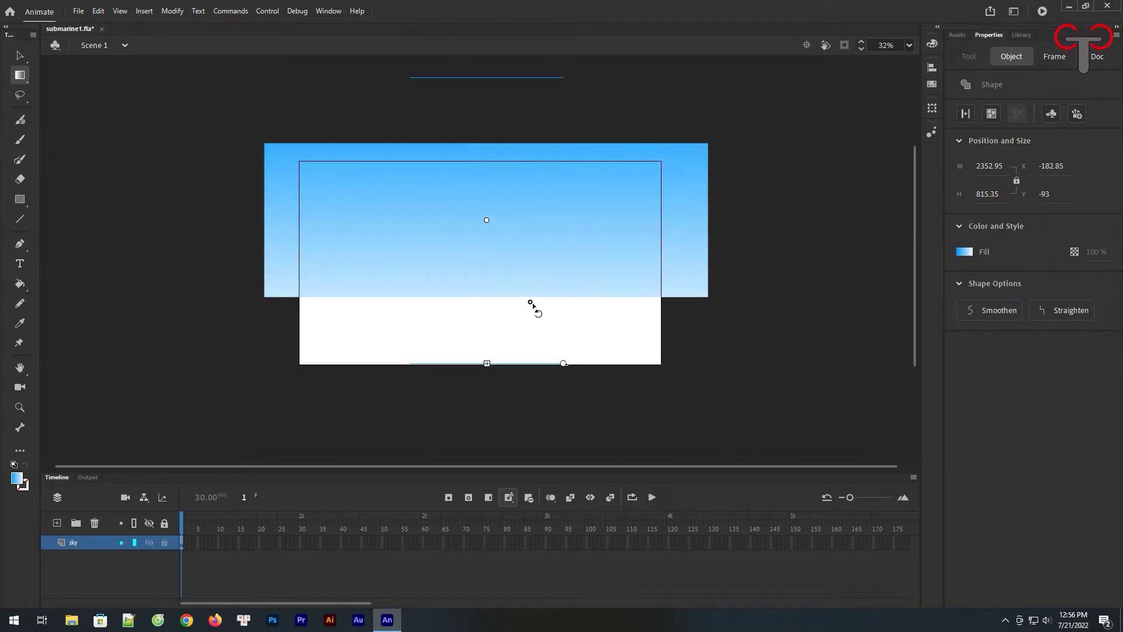
left_click_drag(564, 363, 709, 363)
mouse_move(486, 364)
left_mouse_down()
mouse_move(485, 301)
mouse_move(486, 341)
left_mouse_up()
left_click(800, 255)
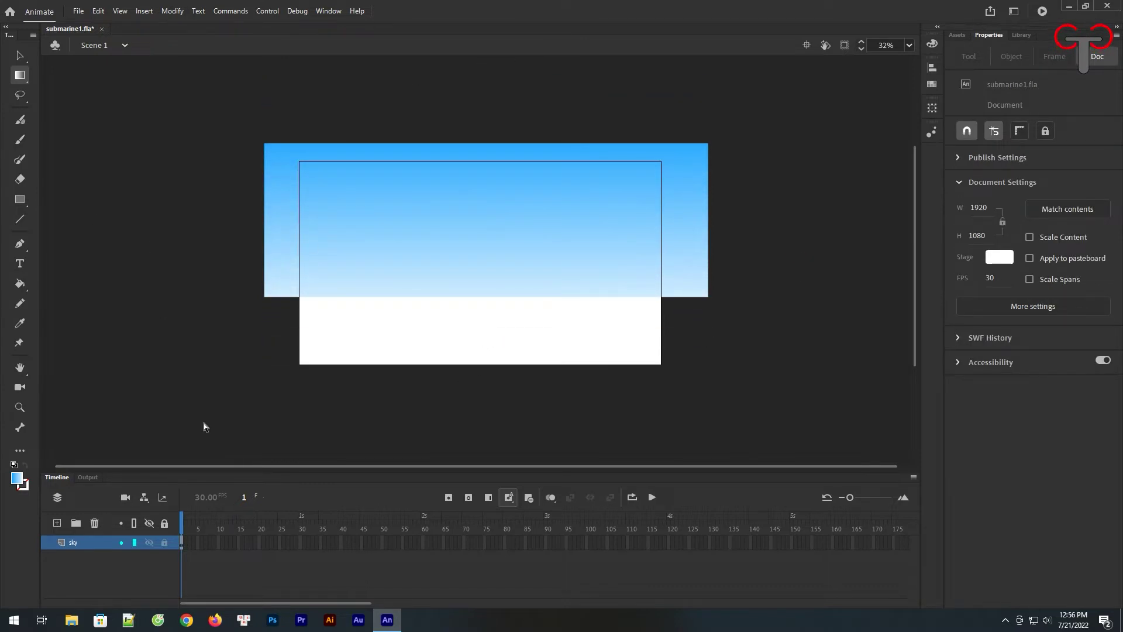
Extend the sky layer's frames to frame 300.
left_click_drag(313, 603, 507, 591)
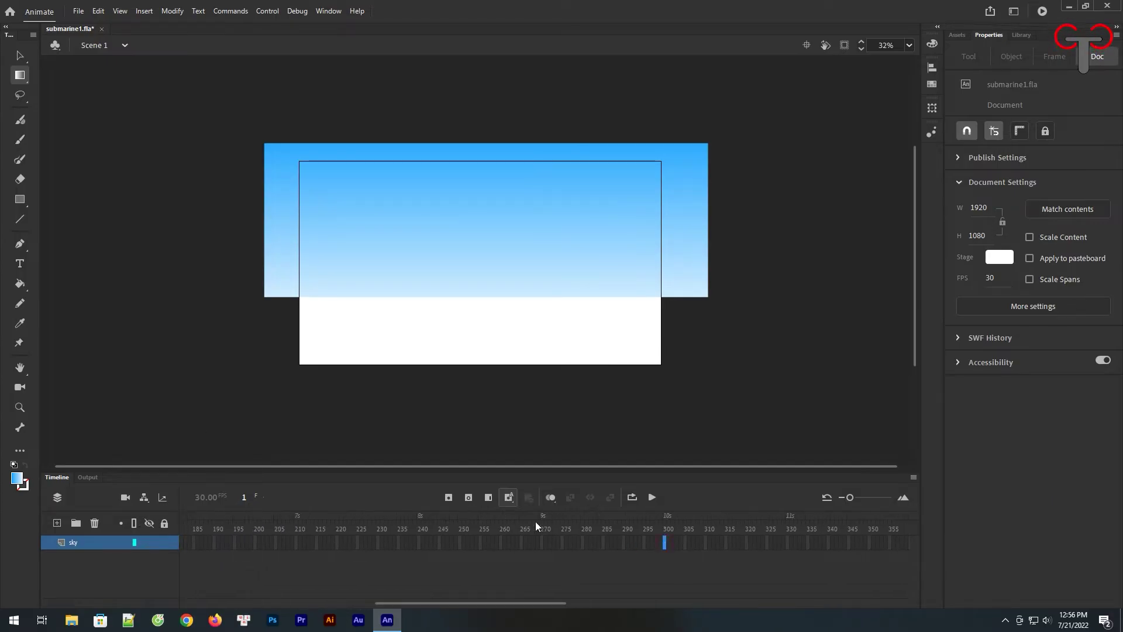
left_click(488, 497)
left_click_drag(380, 601, 193, 600)
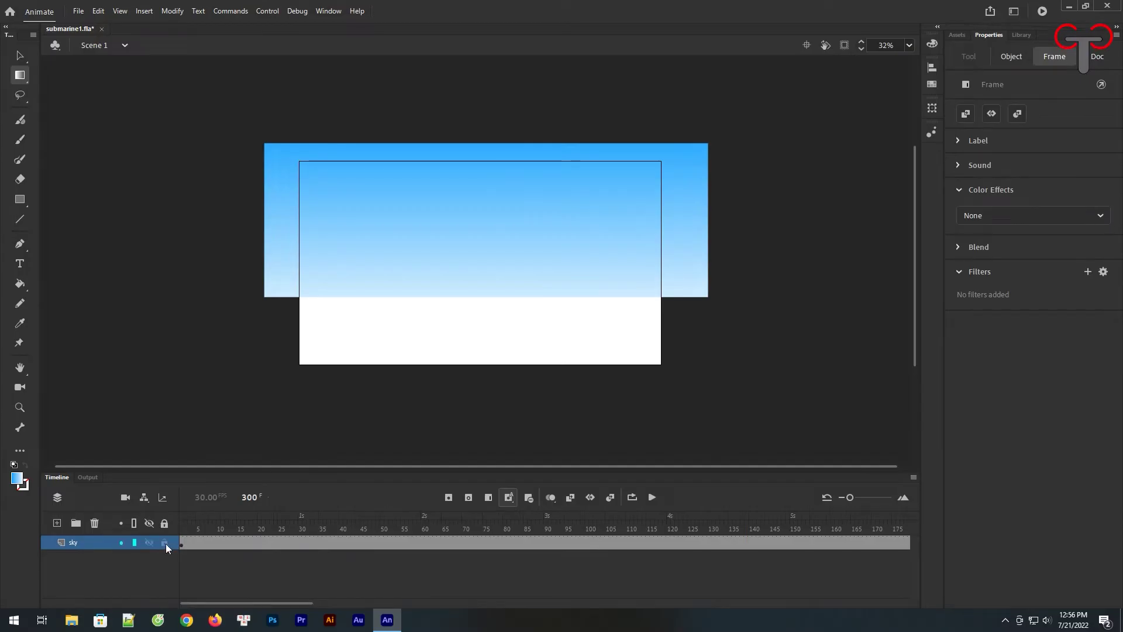
Add a layer named submarine above the sky layer and return to frame 1.
left_click(57, 523)
double_click(103, 543)
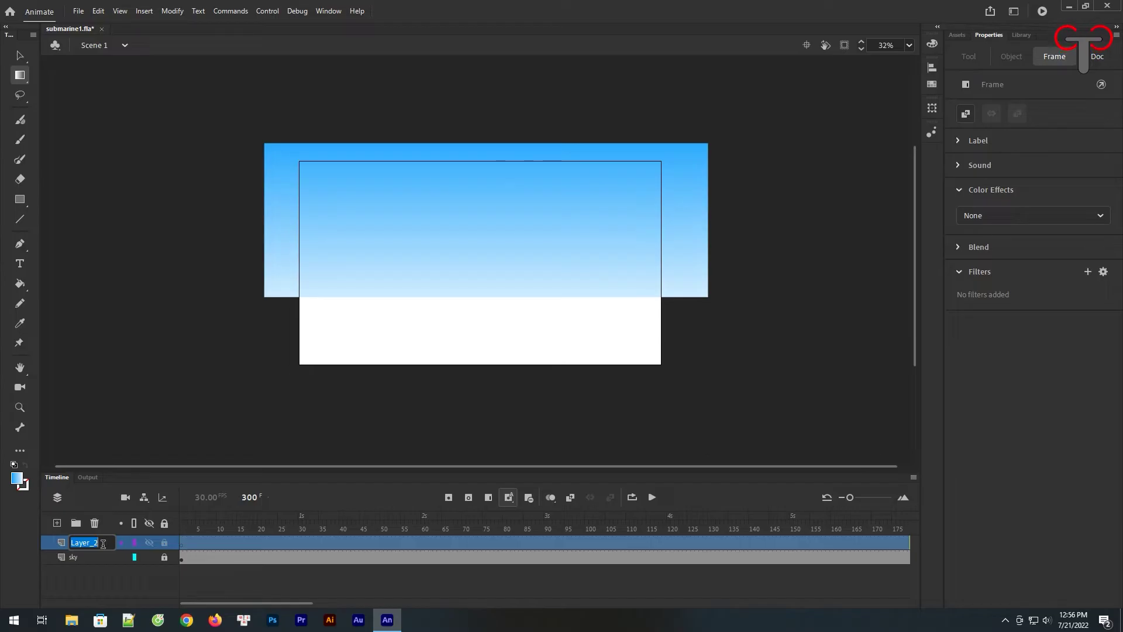
type("submarine")
key("Return")
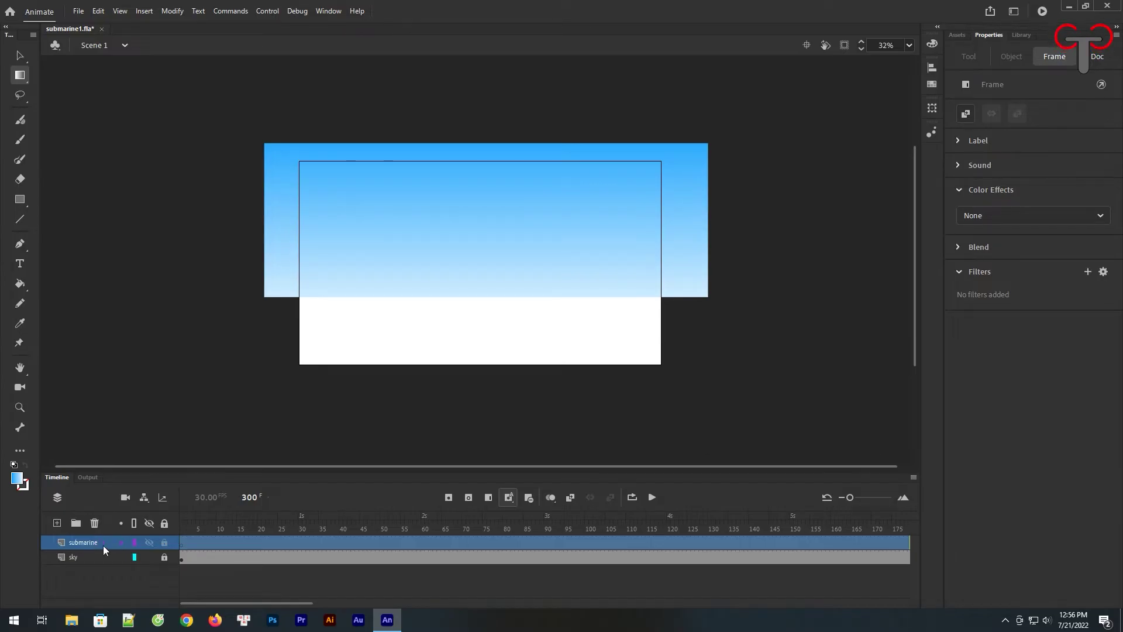
left_click(182, 544)
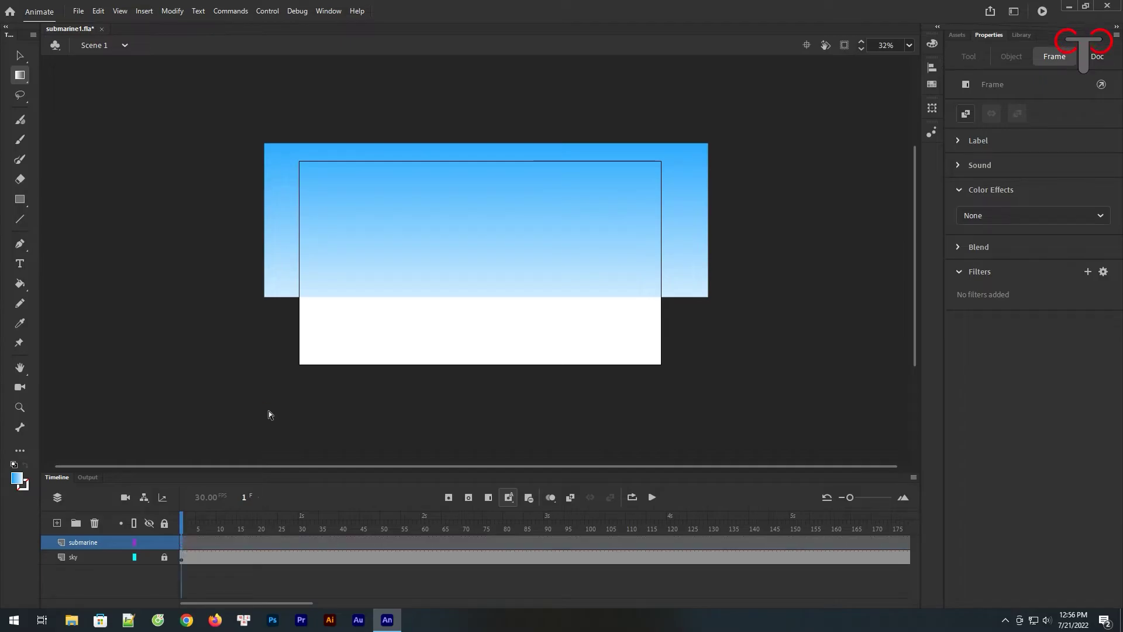
Add a layer named ocean and place it between the submarine and sky layers.
left_click(57, 522)
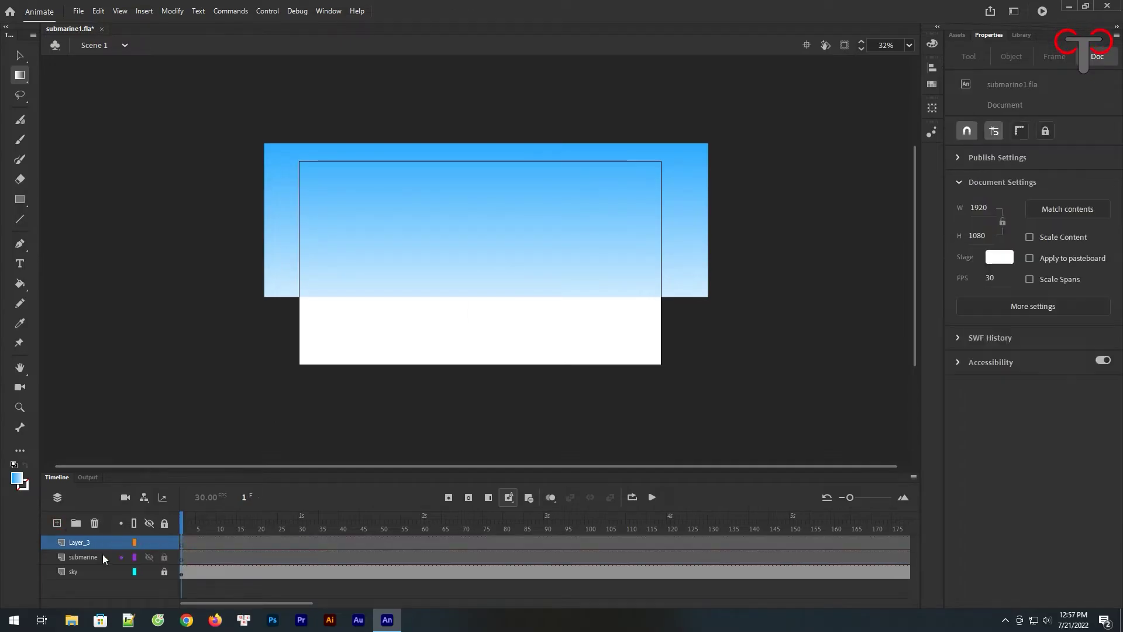
double_click(104, 545)
type("ocean")
key("Return")
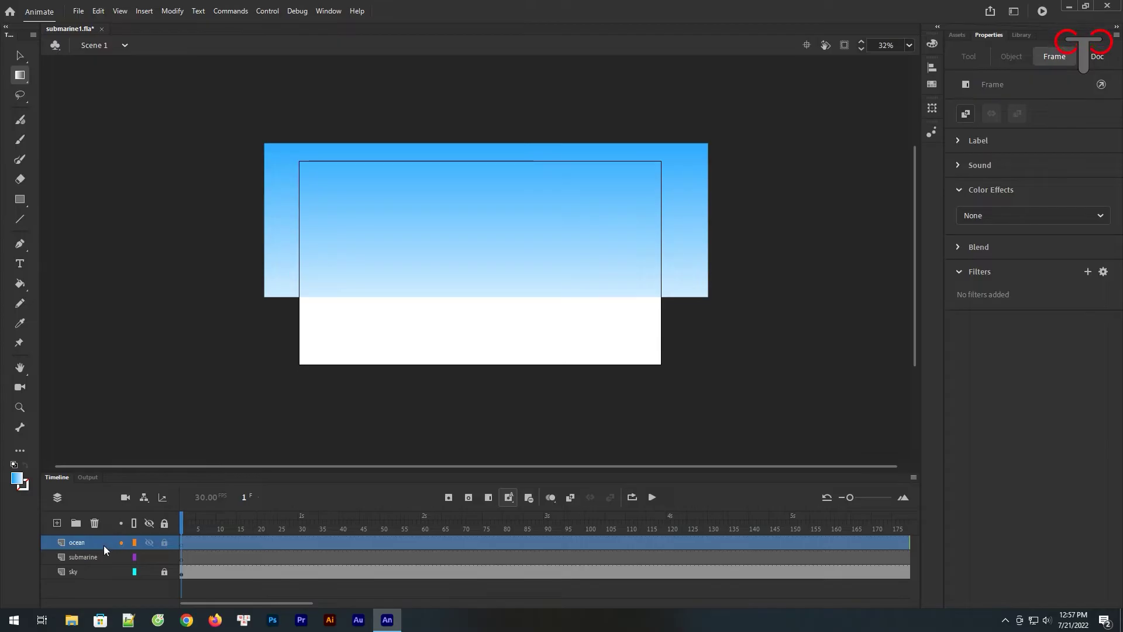
left_click_drag(98, 541, 100, 562)
left_click_drag(190, 570, 183, 565)
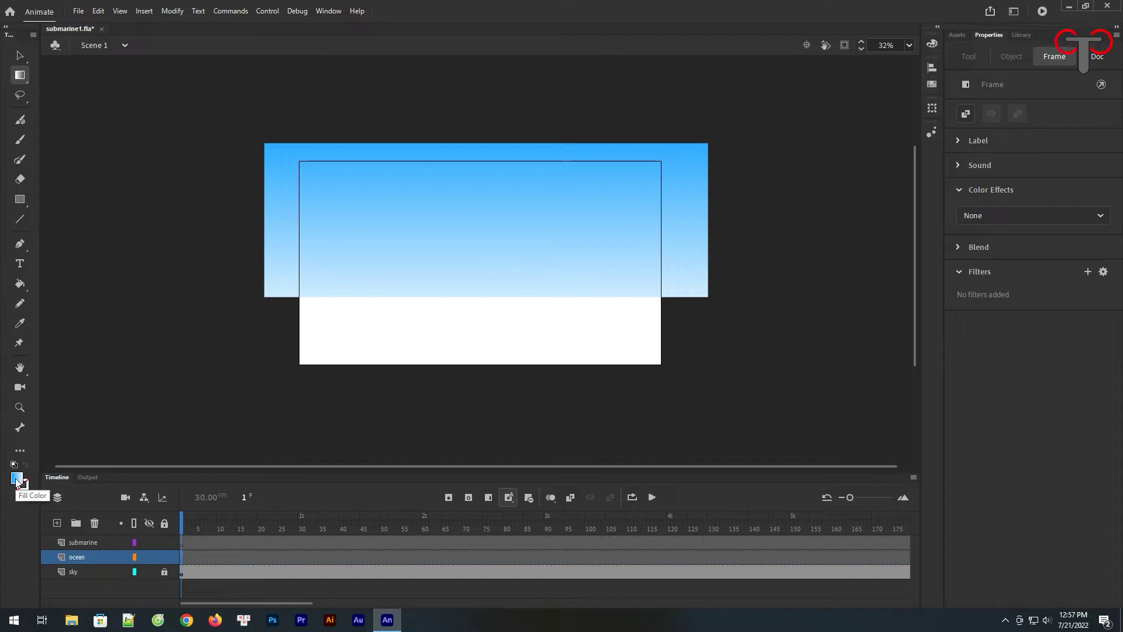
Lock the submarine layer and draw a horizontal white line about 1035 px long across the sky on the ocean layer.
left_click(21, 200)
left_click(21, 220)
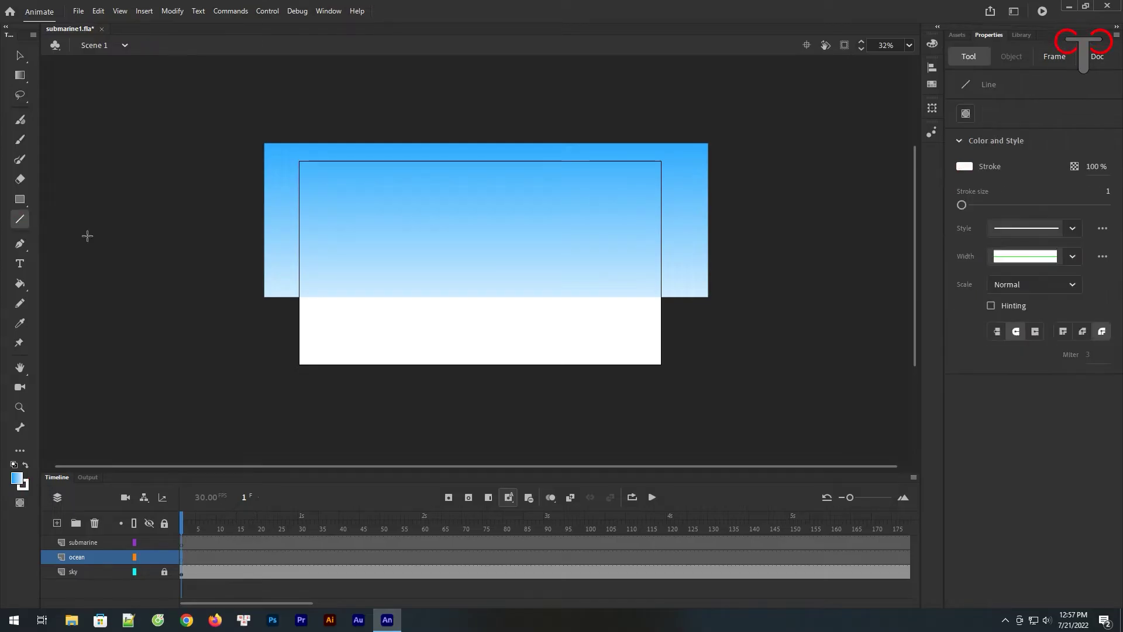
left_click(164, 542)
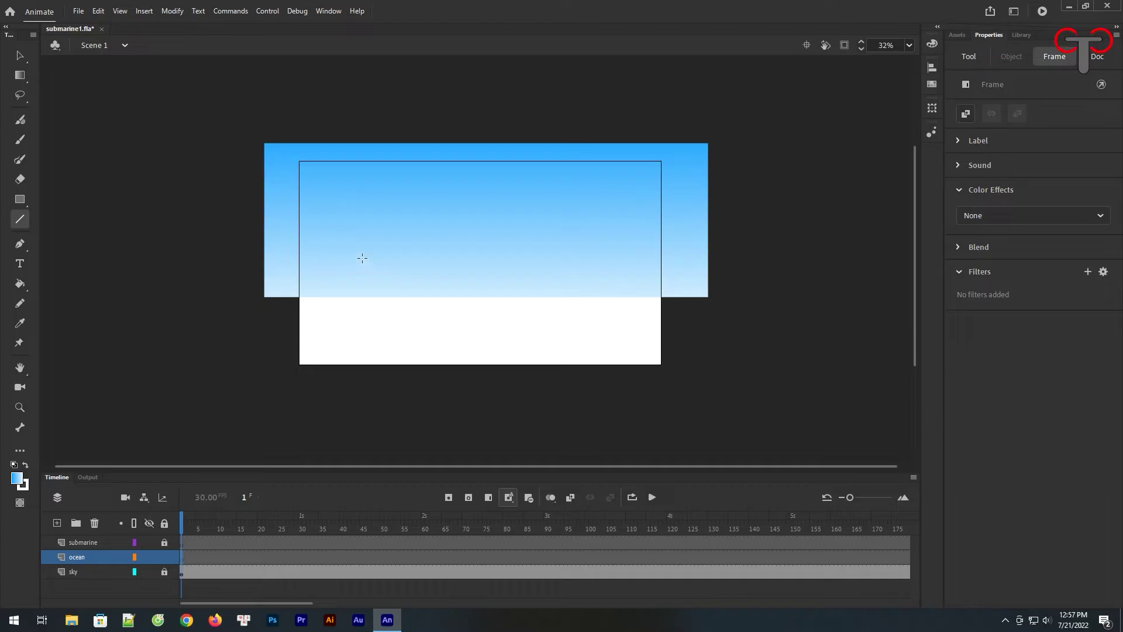
left_click_drag(348, 256, 543, 256)
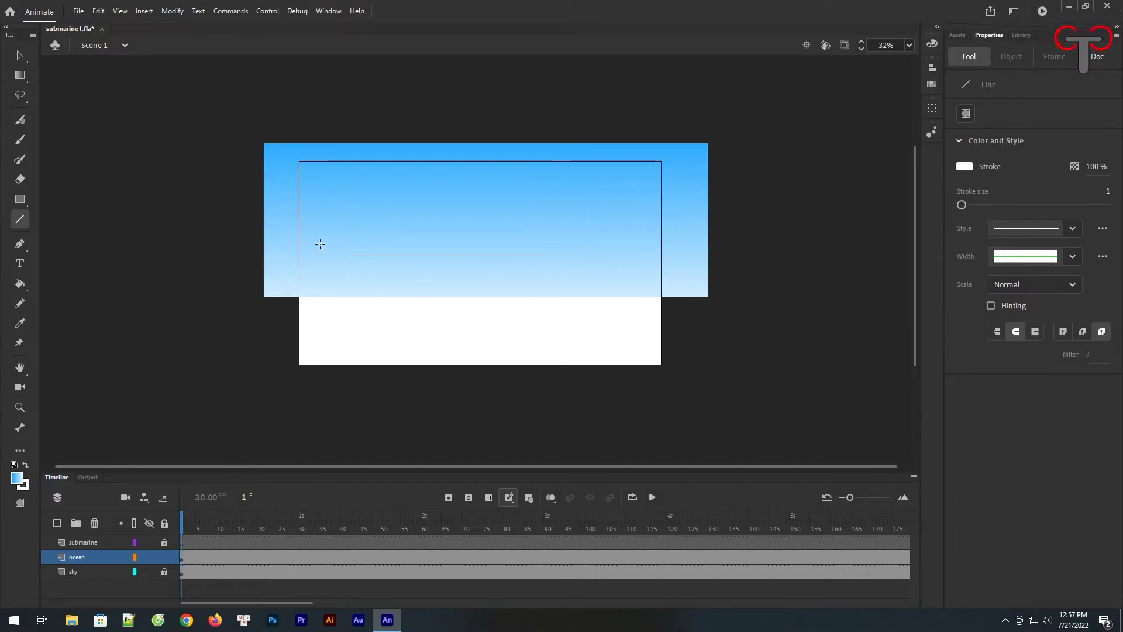
Convert the white line to a graphic symbol named wave.
key("v")
right_click(461, 256)
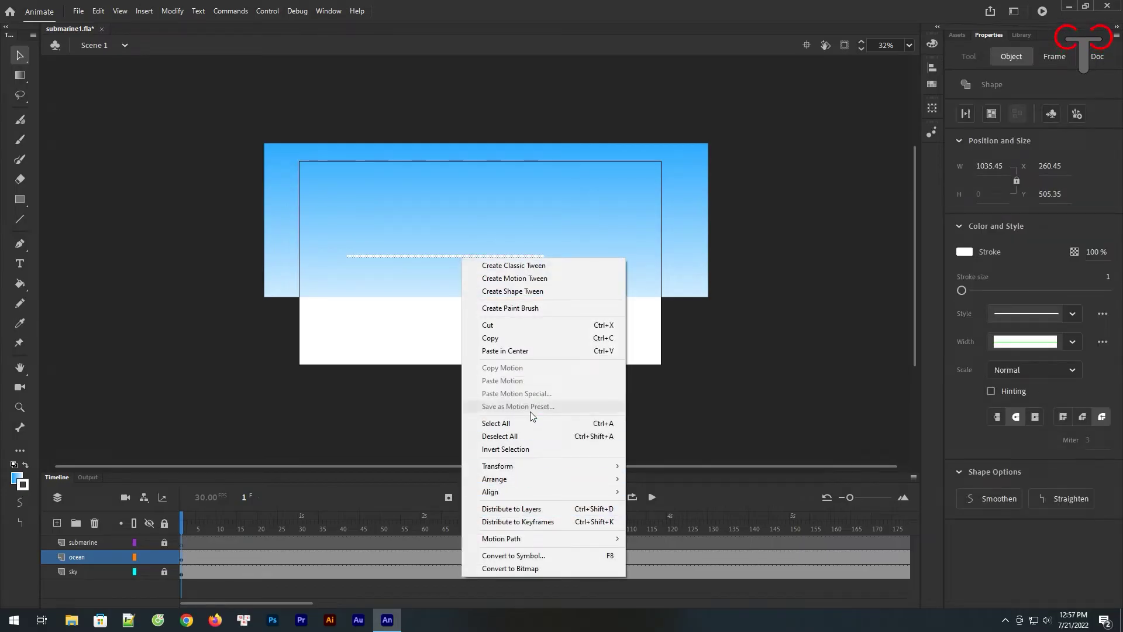
left_click(514, 556)
type("wave")
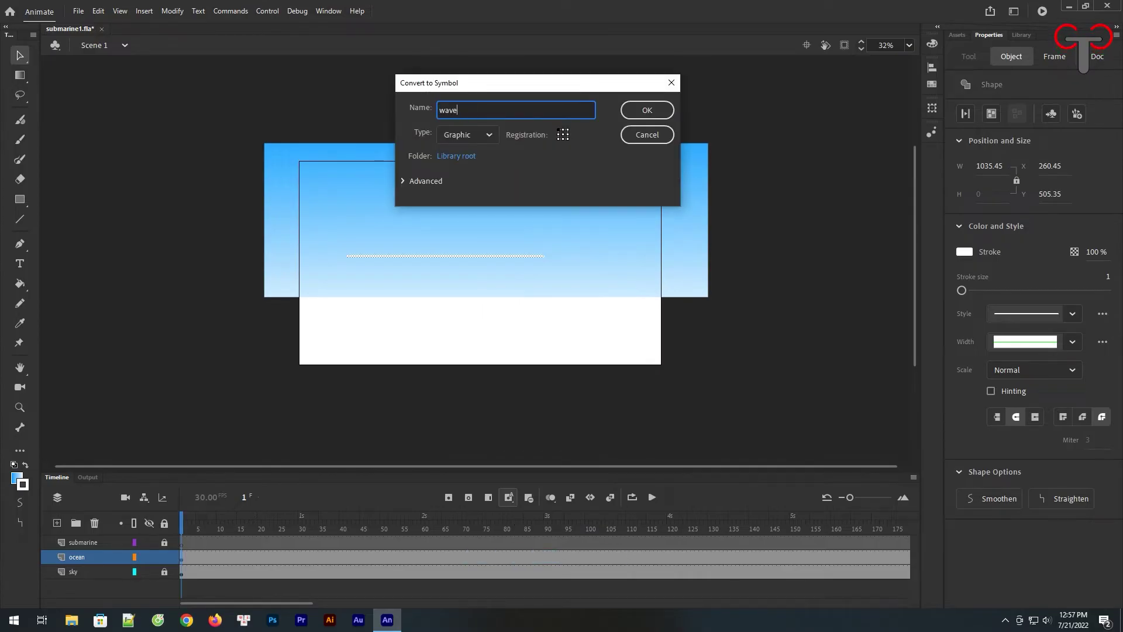
left_click(647, 112)
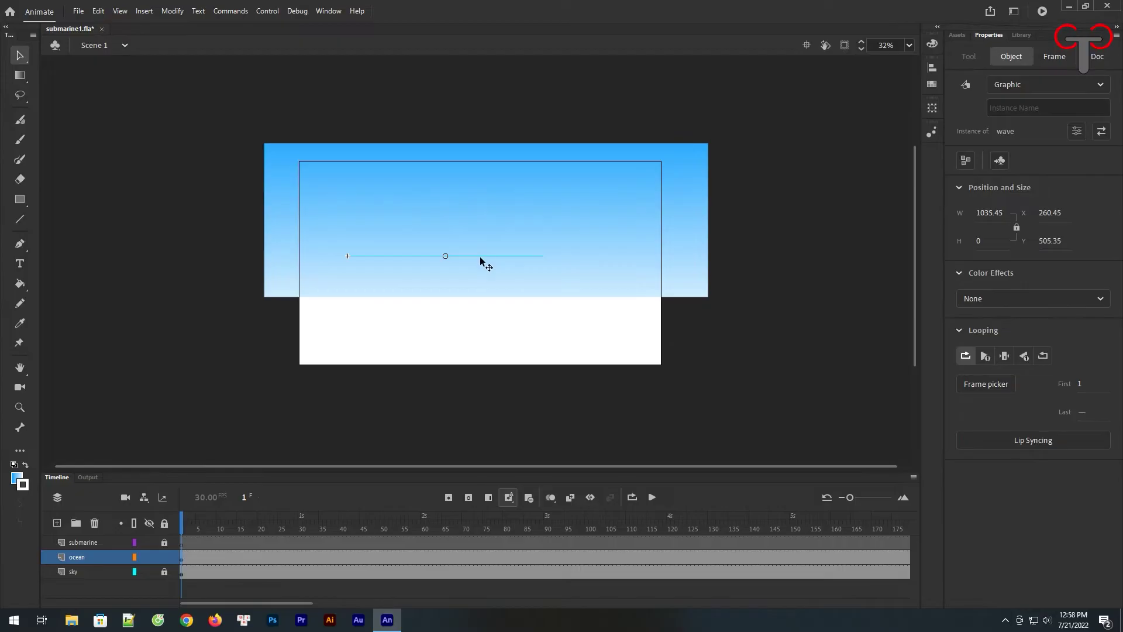
Open the wave symbol for editing, add a new layer above the line's layer and lock the line's layer.
double_click(479, 256)
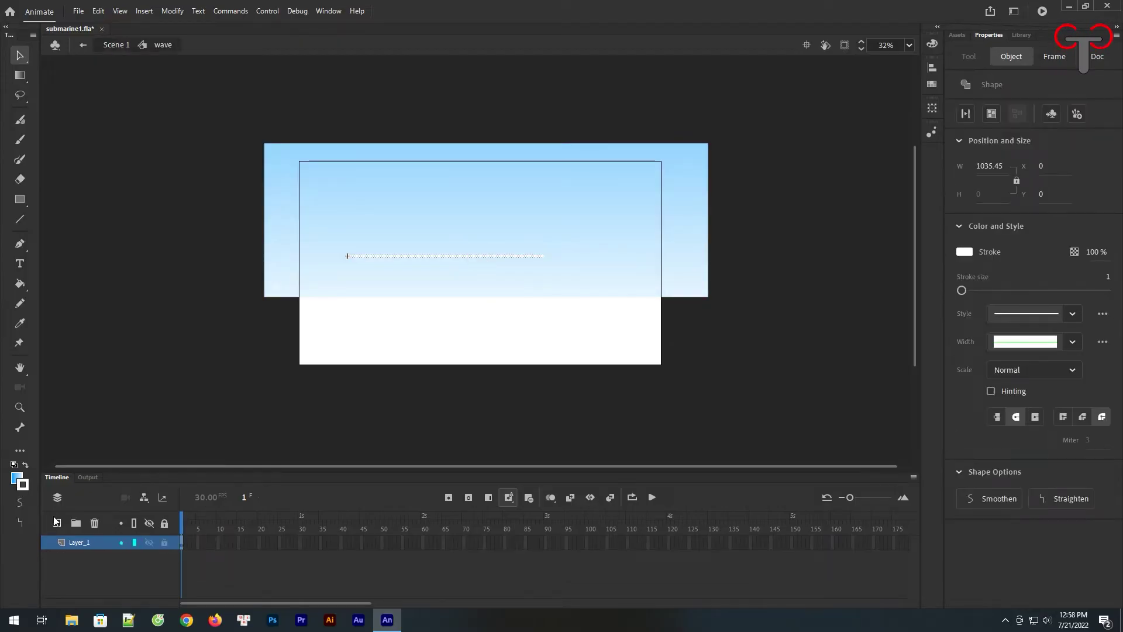
left_click(56, 521)
left_click(165, 557)
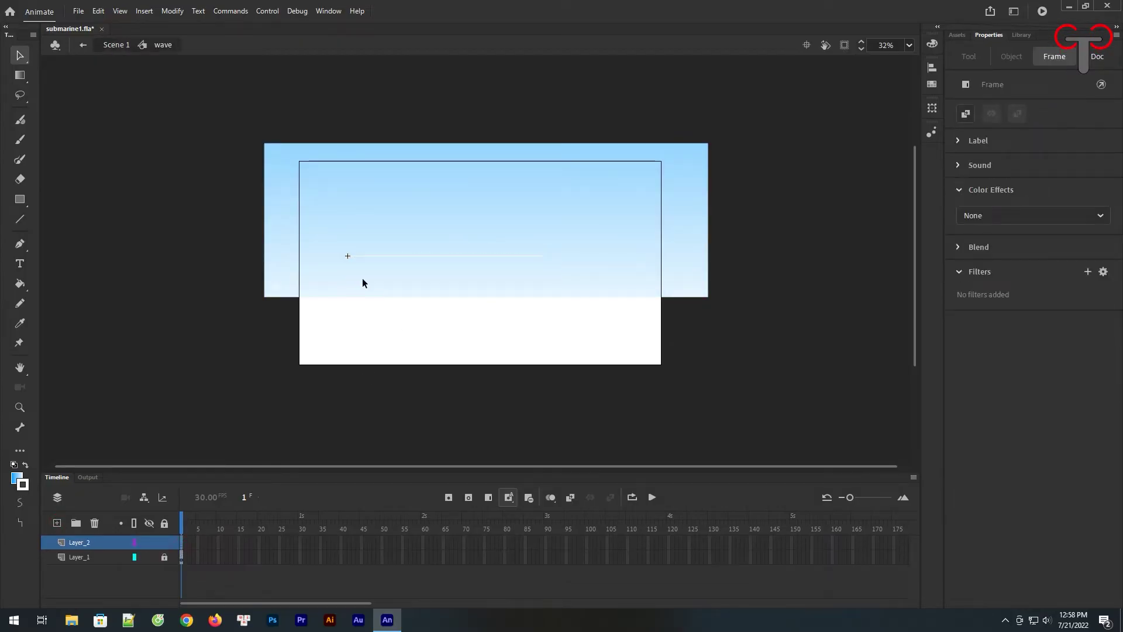
key("z")
left_click_drag(328, 230, 527, 298)
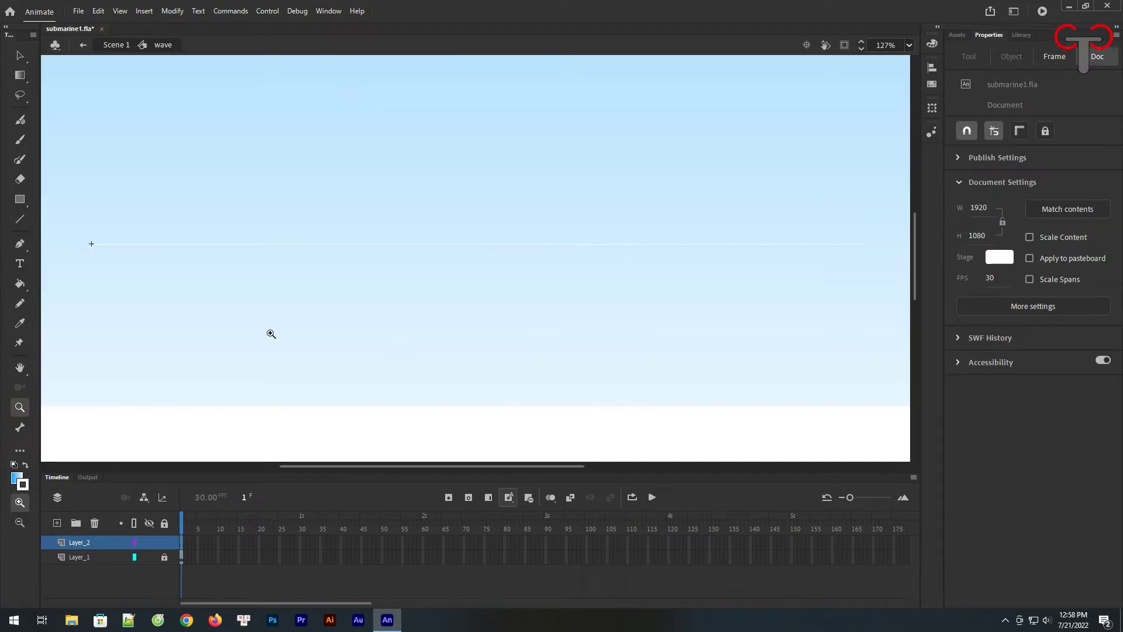
Draw a dark blue line about 133 px long over the start of the white guide line.
left_click(22, 223)
left_click(964, 166)
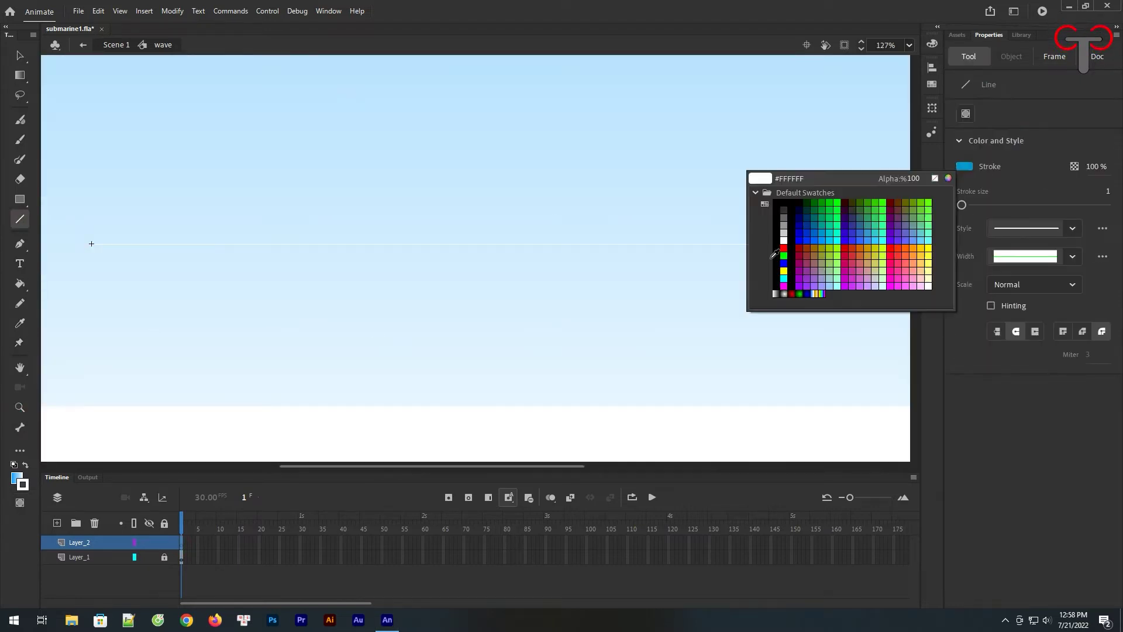
left_click(801, 233)
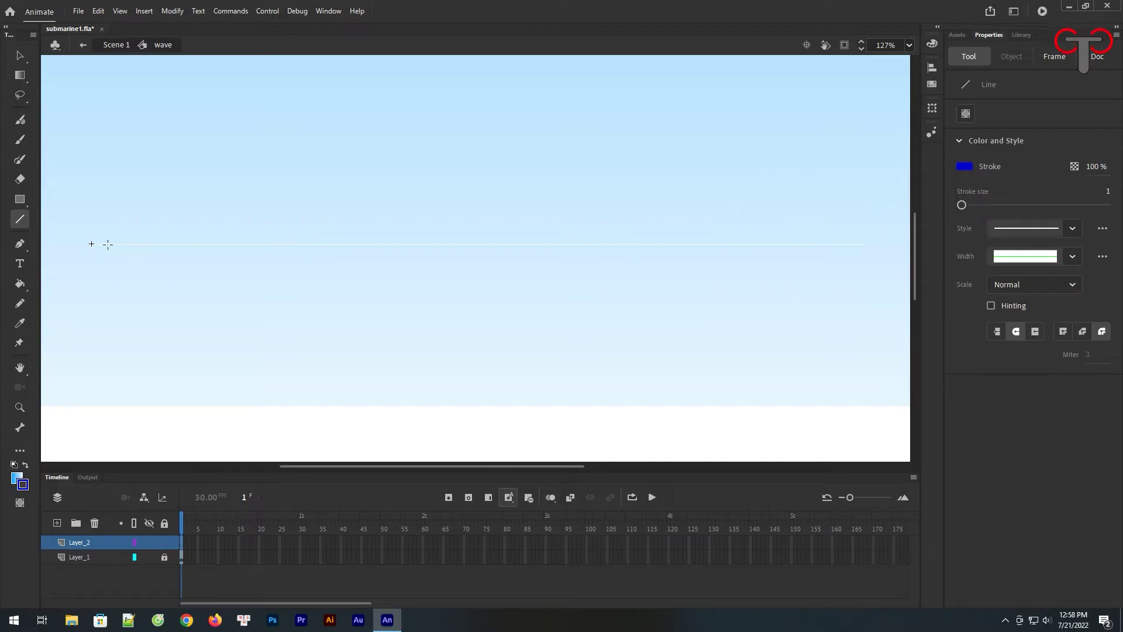
left_click_drag(108, 244, 207, 244)
Bend the dark blue line upward into an arc about 19 px high.
key("v")
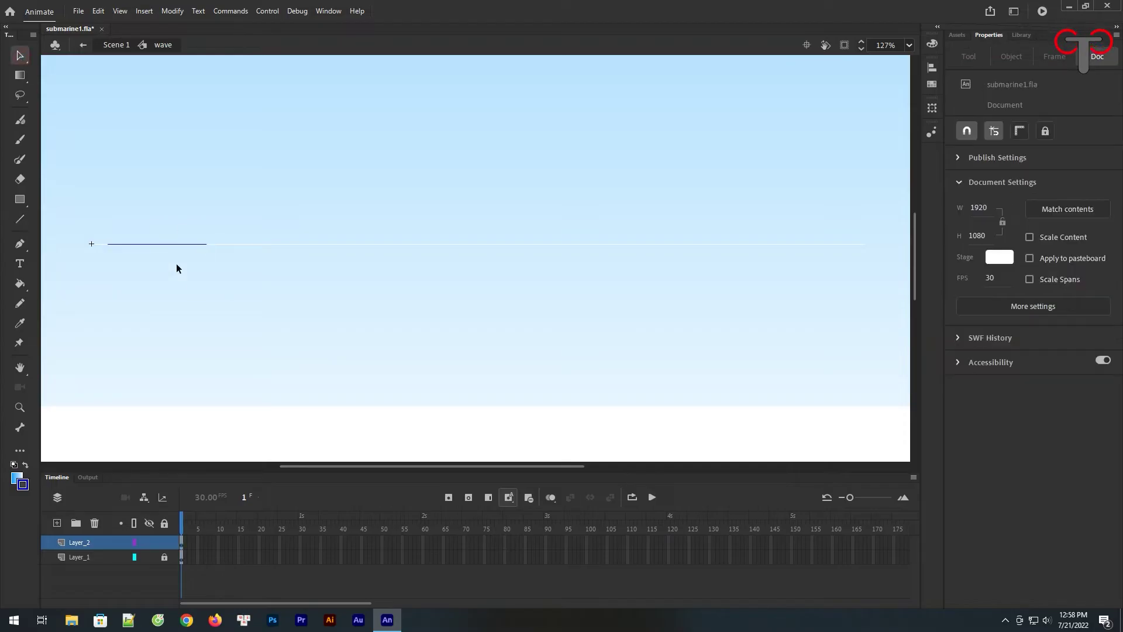
left_click_drag(155, 243, 156, 230)
left_click(157, 231)
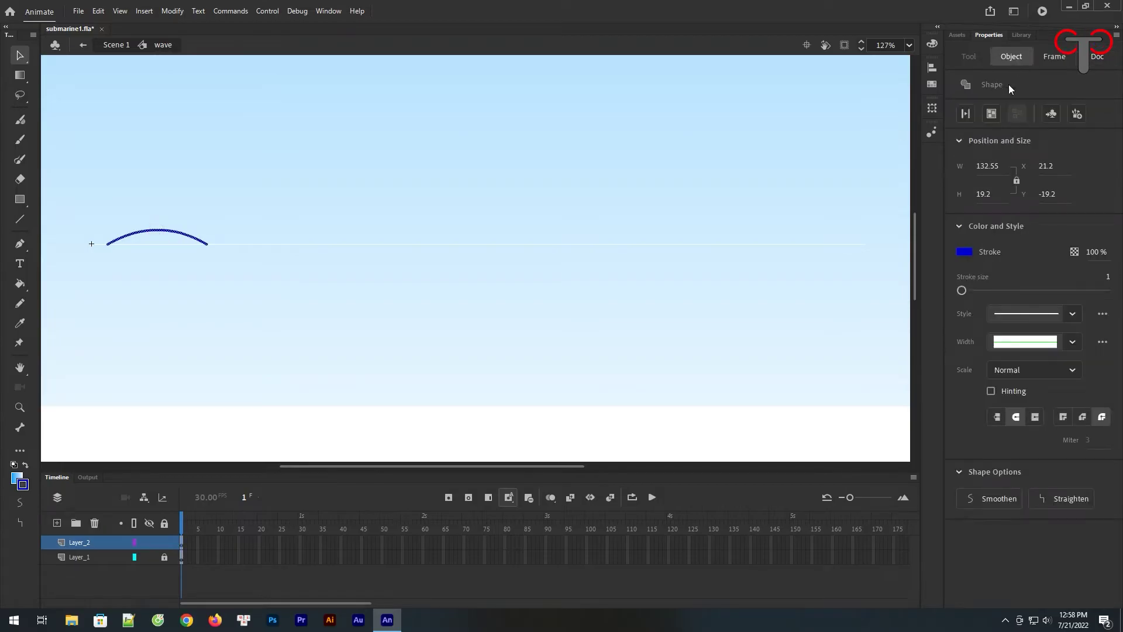
Duplicate the blue arc beside the original and flip the copy vertically.
left_click_drag(166, 233, 280, 233, "alt")
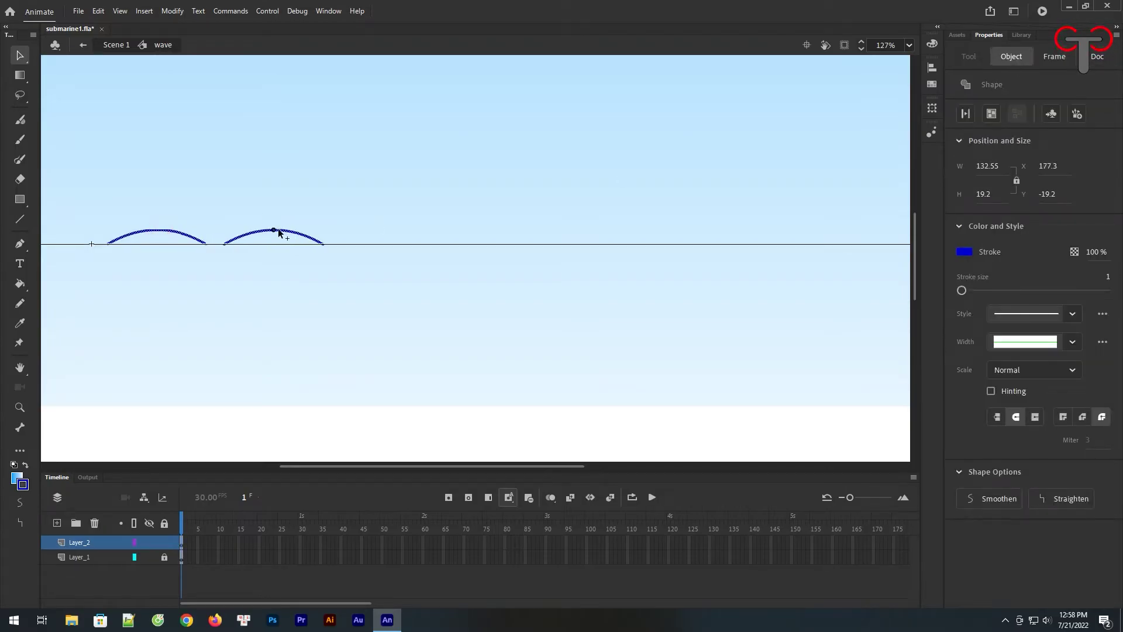
left_click(172, 11)
mouse_move(235, 169)
left_click(413, 279)
Join the two arcs into one wave and duplicate it end to end to make a wave line about 530 px wide.
left_click_drag(277, 244, 400, 241)
left_click(340, 200)
left_click(223, 251)
left_click(376, 294)
left_click(245, 258)
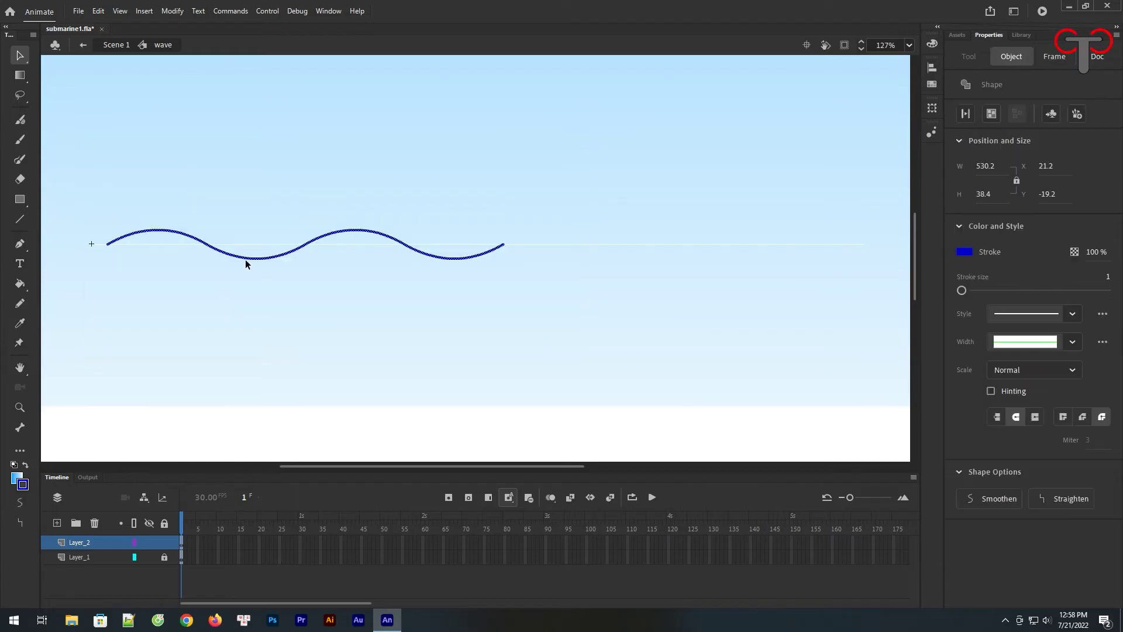
Duplicate the wave line end to end twice, doubling it each time to a total width of about 2121 px.
left_click_drag(243, 264, 640, 258, "alt")
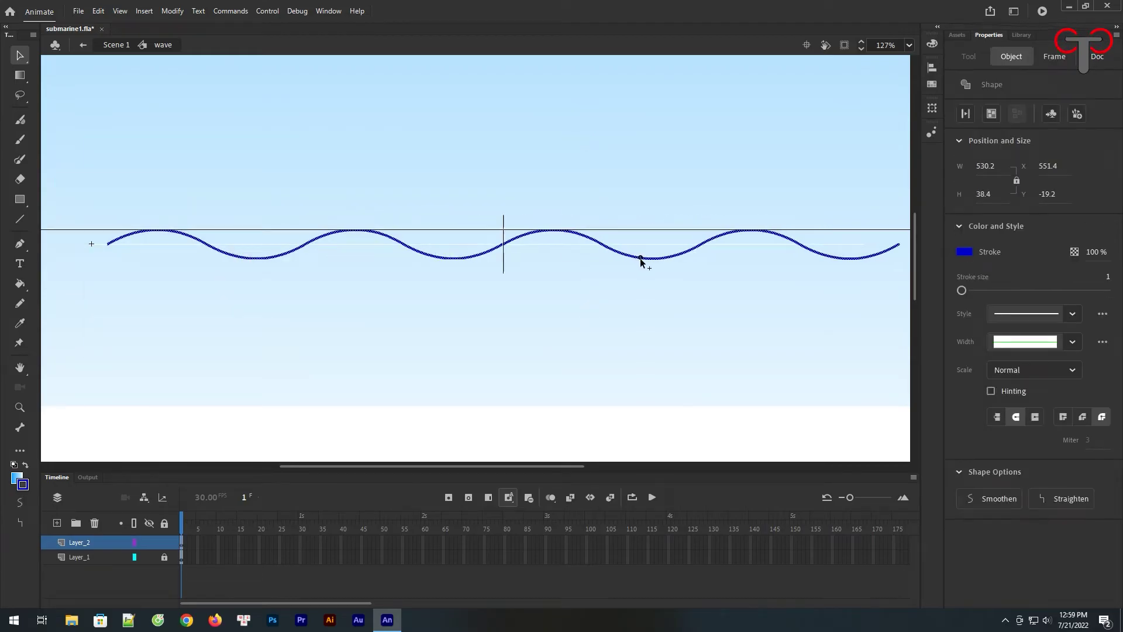
left_click(600, 294)
key("ctrl+minus")
left_click_drag(757, 243, 135, 375)
left_click_drag(251, 288, 643, 286, "alt")
left_click(609, 319)
left_click(498, 277)
left_click(516, 302)
Duplicate the whole wave line and join the copy to its left end, extending beyond the stage's left edge.
key("ctrl+minus")
left_click_drag(799, 242, 253, 363)
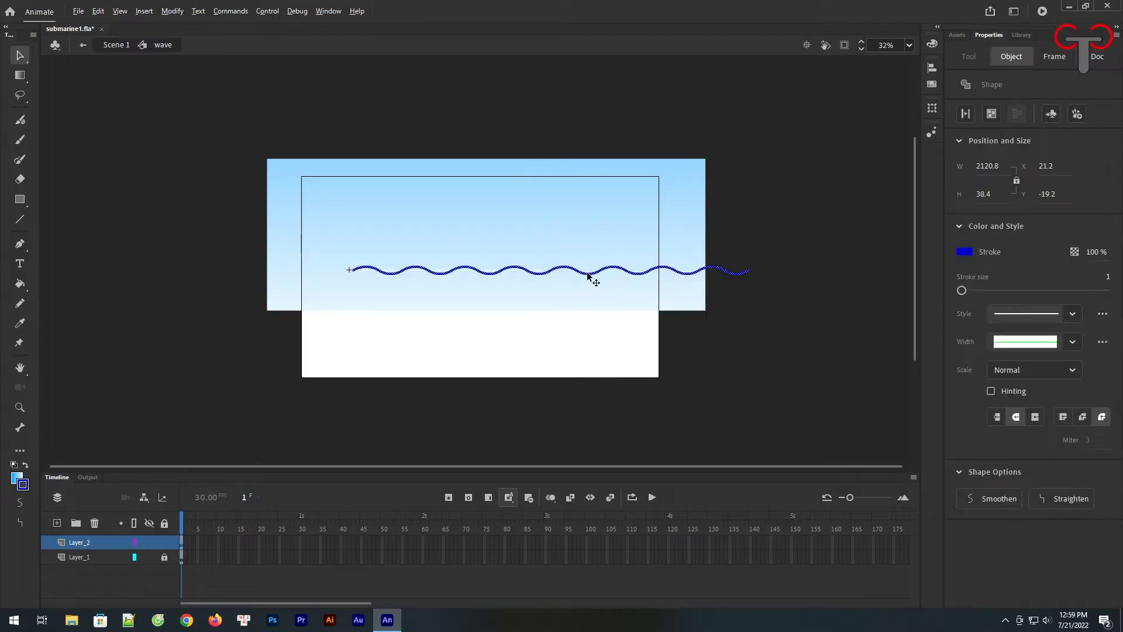
left_click_drag(588, 276, 279, 276)
left_click(404, 316)
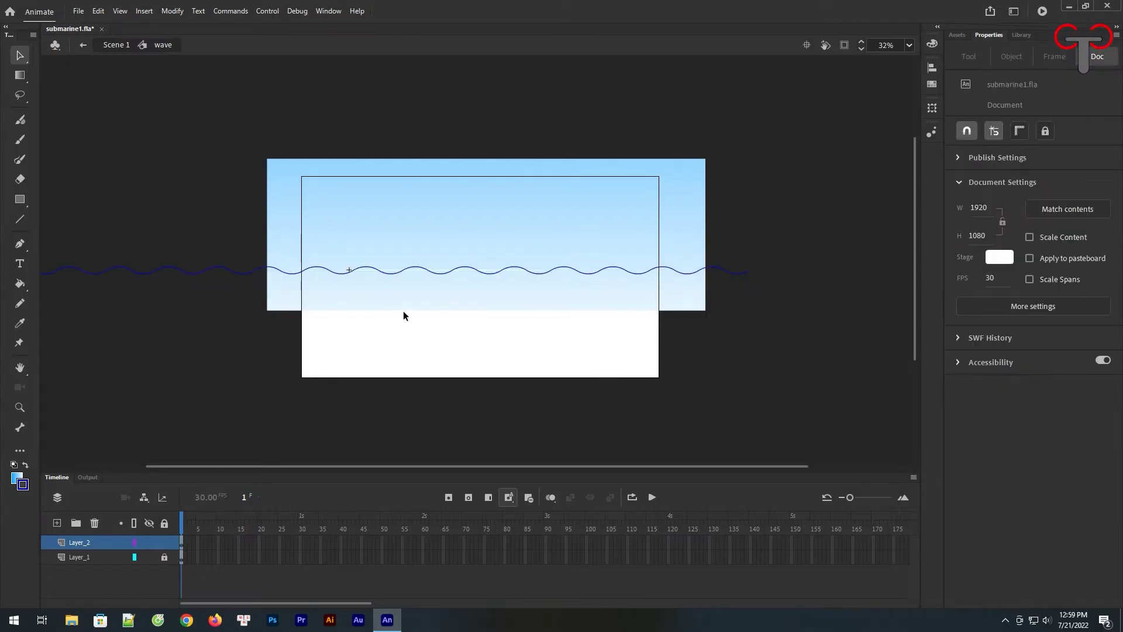
Delete the excess section at the far left end of the wave line, about 740 px wide.
left_click_drag(395, 327, 497, 309)
left_click(141, 253)
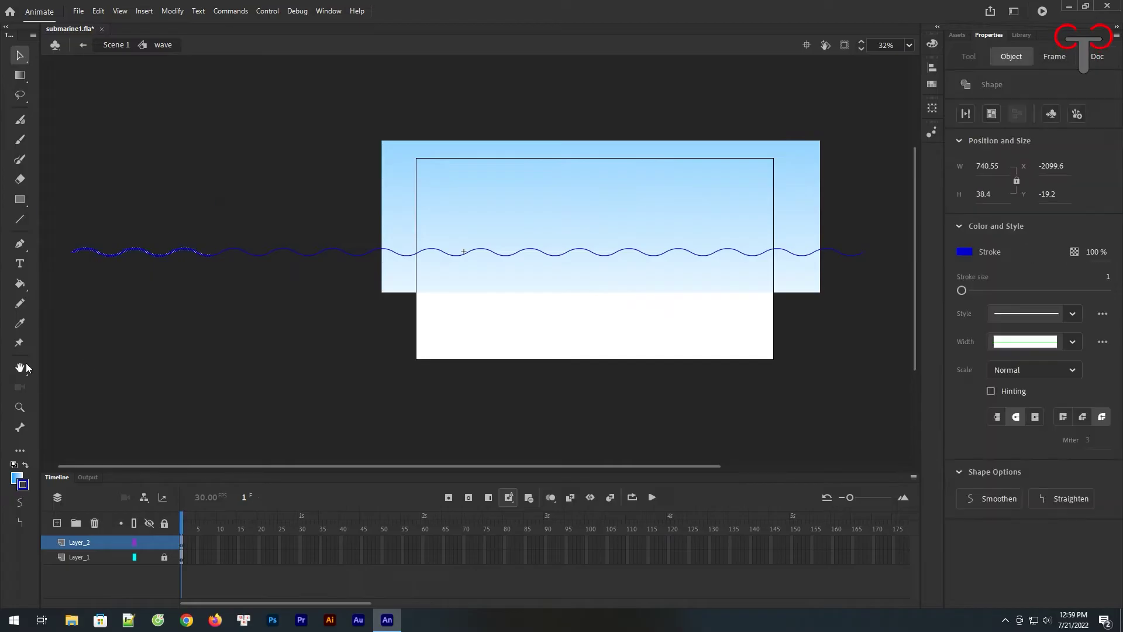
key("Delete")
Draw straight lines below the wave line with the Line tool, closing the ocean area on its left, bottom and right sides.
left_click(19, 220)
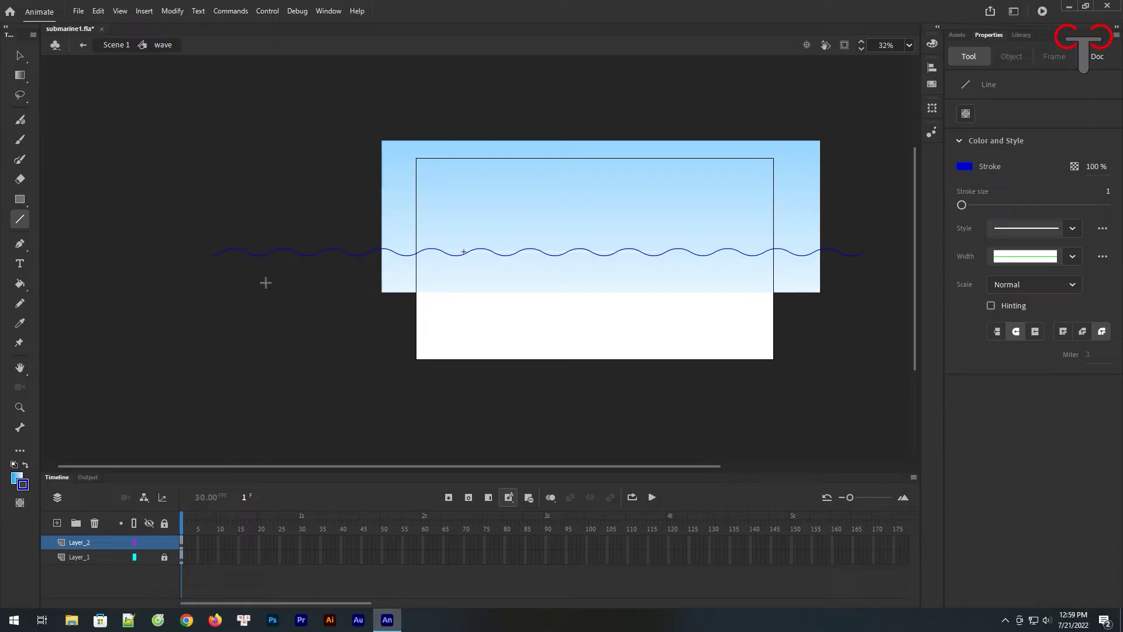
left_click_drag(251, 442, 252, 439)
left_click_drag(859, 236, 851, 436)
Make dark blue the fill colour and fill the enclosed area below the wave line with the Paint Bucket.
left_click(25, 465)
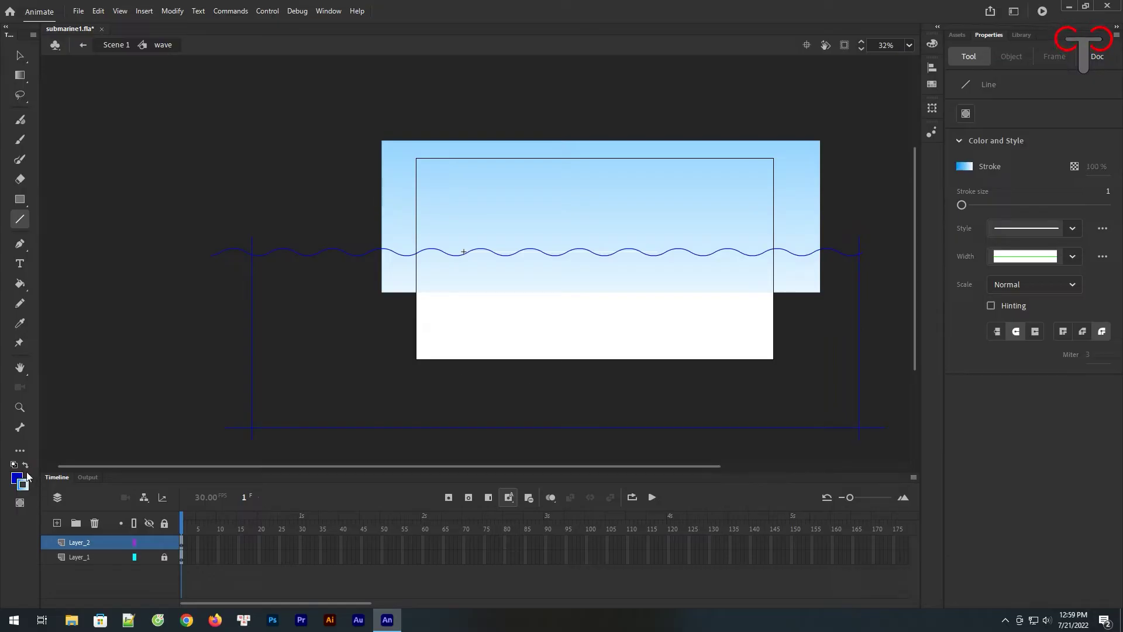
left_click(23, 487)
left_click(105, 390)
left_click(22, 484)
key("Escape")
left_click(19, 283)
left_click(468, 345)
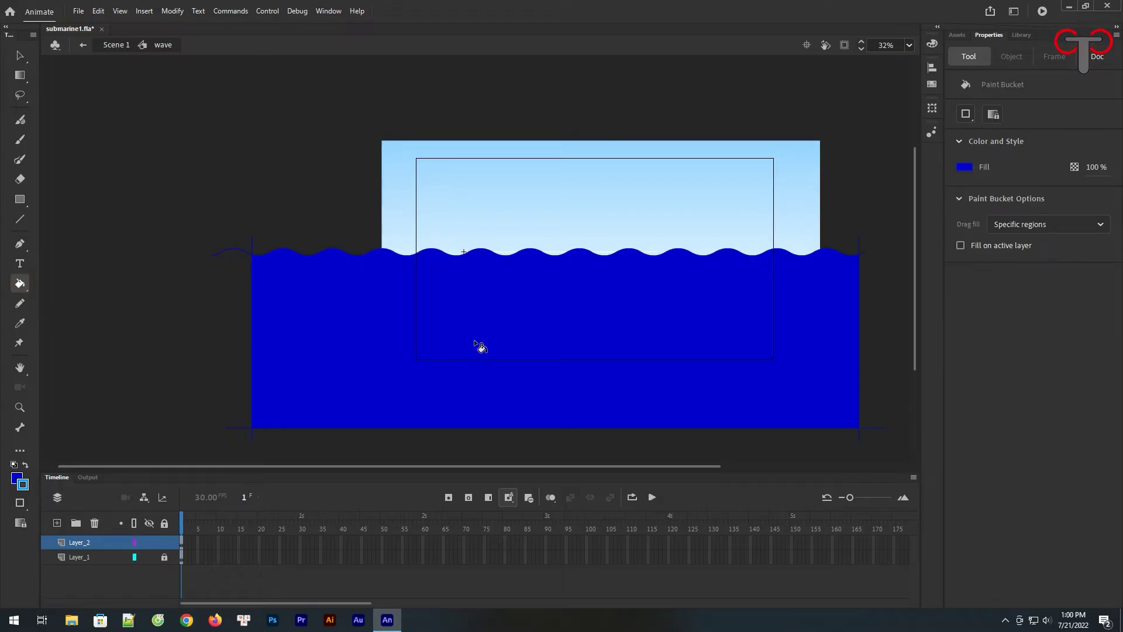
Trim narrow strips off the left and right ends of the blue water shape, including the protruding line ends.
left_click(19, 55)
left_click(322, 331)
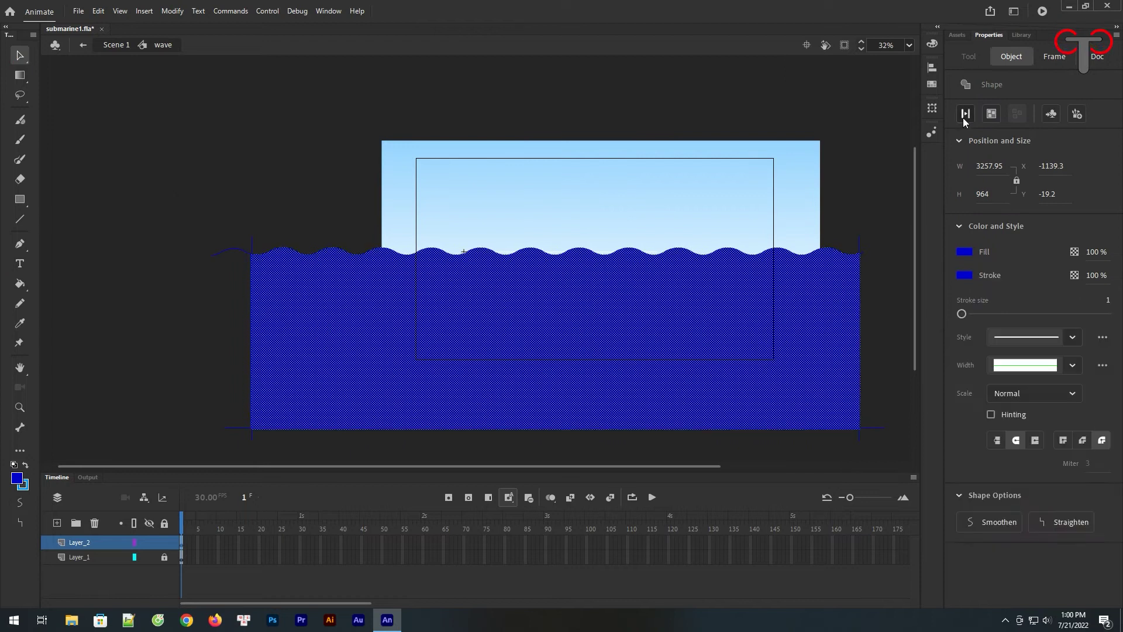
left_click_drag(259, 222, 212, 455)
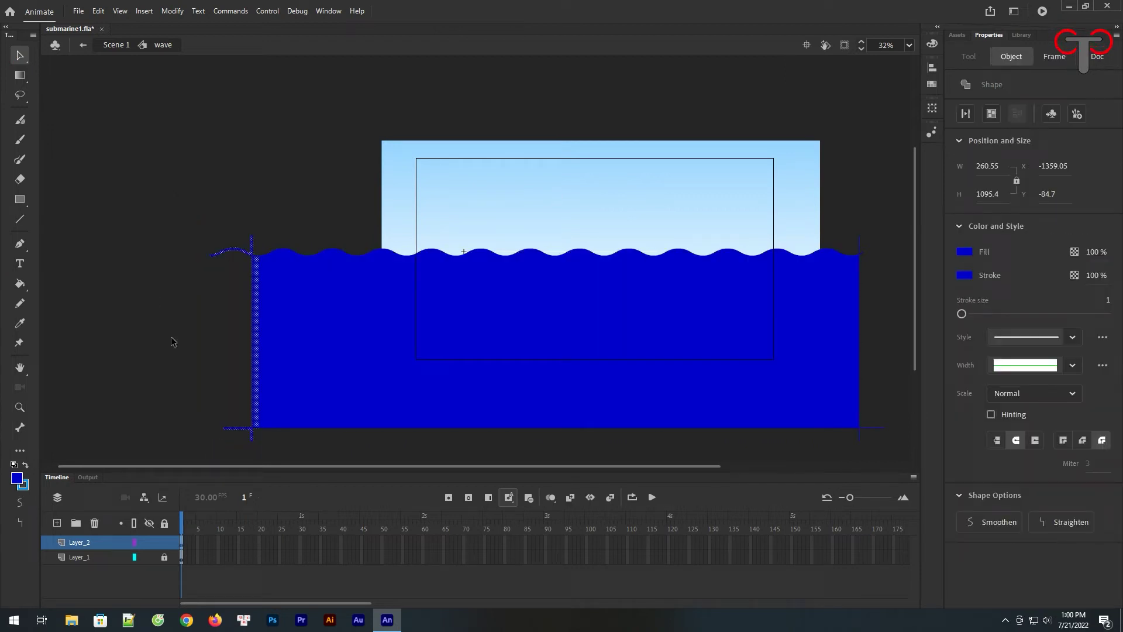
key("Delete")
left_click_drag(854, 224, 909, 452)
key("Delete")
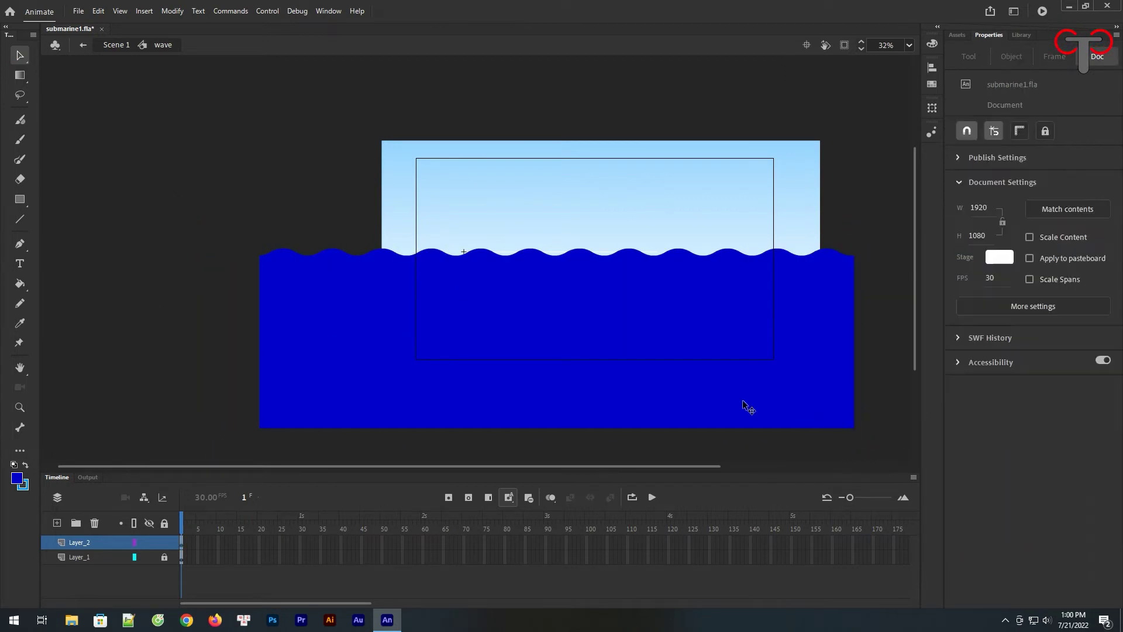
Delete Layer_1 from the wave symbol and stretch the water shape horizontally to about 4040 px wide.
left_click(72, 557)
left_click(94, 523)
left_click(281, 335)
left_click_drag(19, 76, 64, 76)
left_click_drag(257, 338, 181, 338)
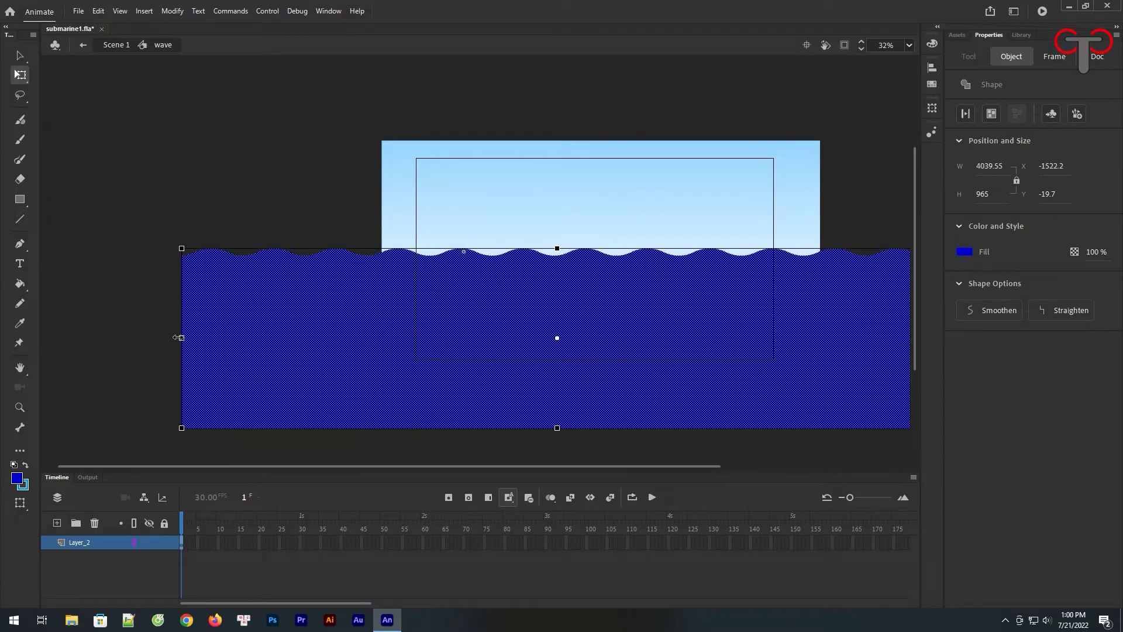
Move the water shape left and widen it to about 4447.5 px, placing it at about X -2279.
left_click_drag(843, 364, 720, 361)
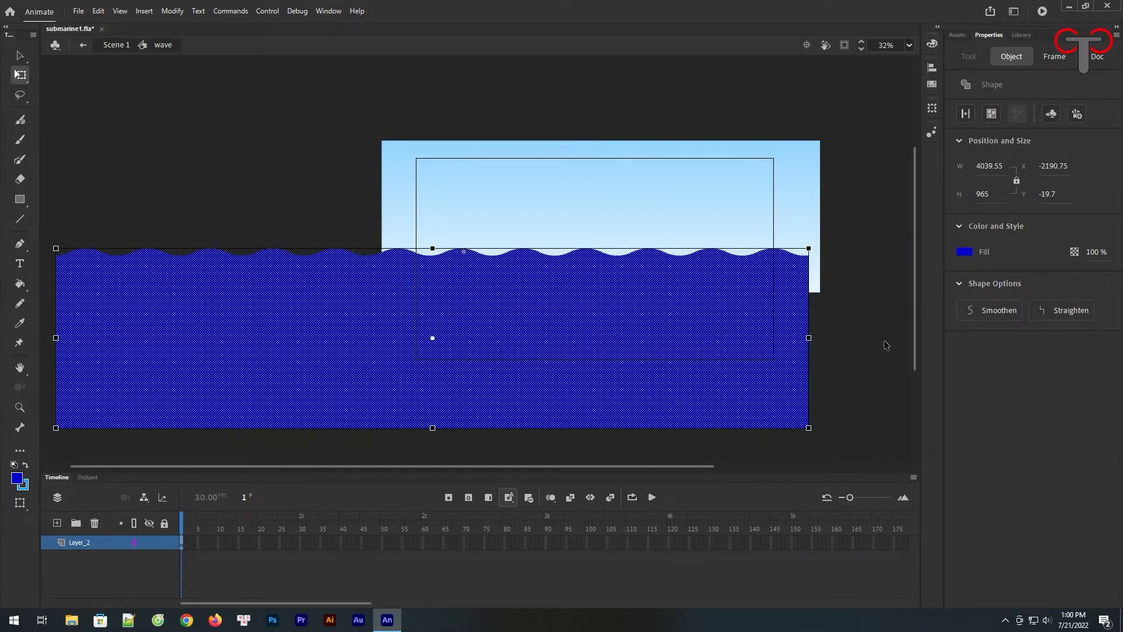
left_click(884, 345)
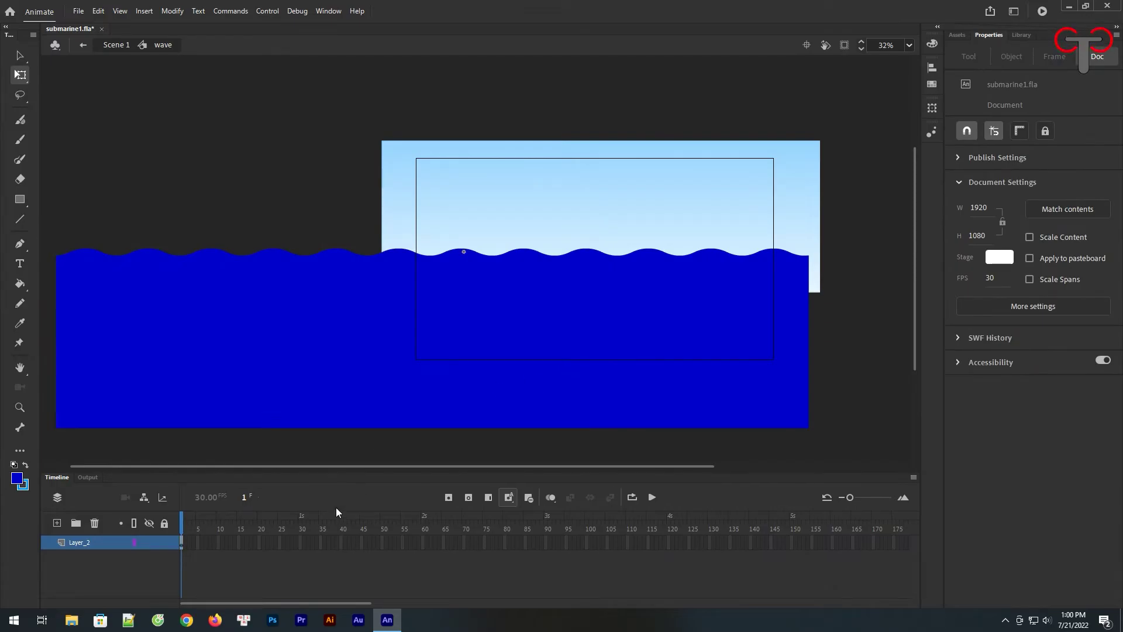
left_click(395, 394)
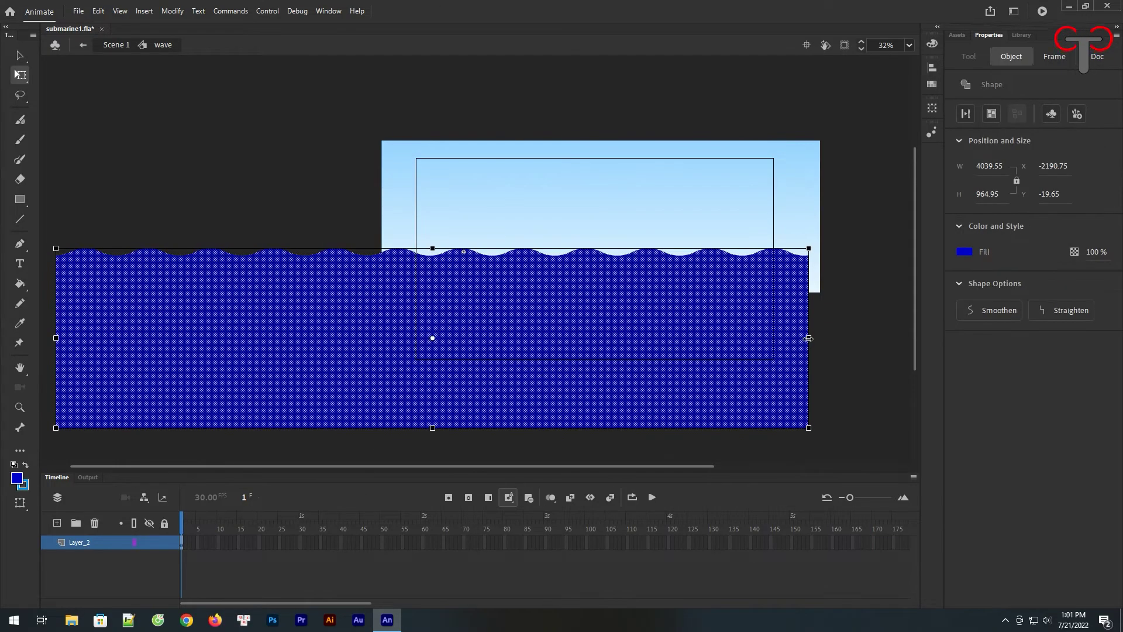
left_click_drag(809, 338, 847, 339)
left_click_drag(490, 313, 512, 308)
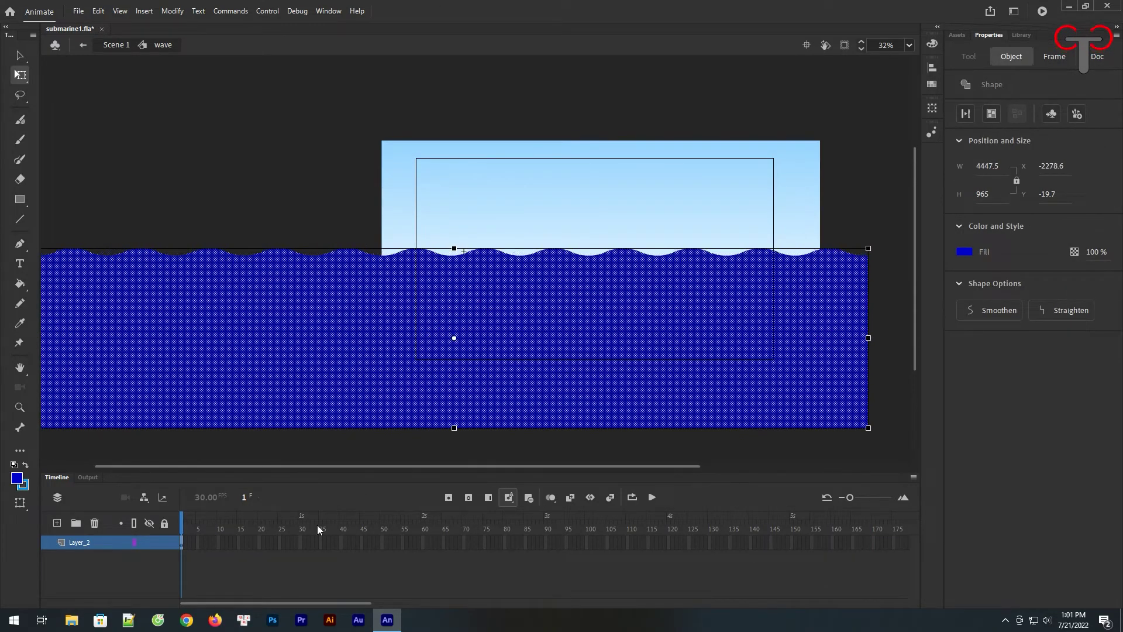
Insert a keyframe at frame 60 and move the water shape right to about X -1544 there.
left_click(425, 544)
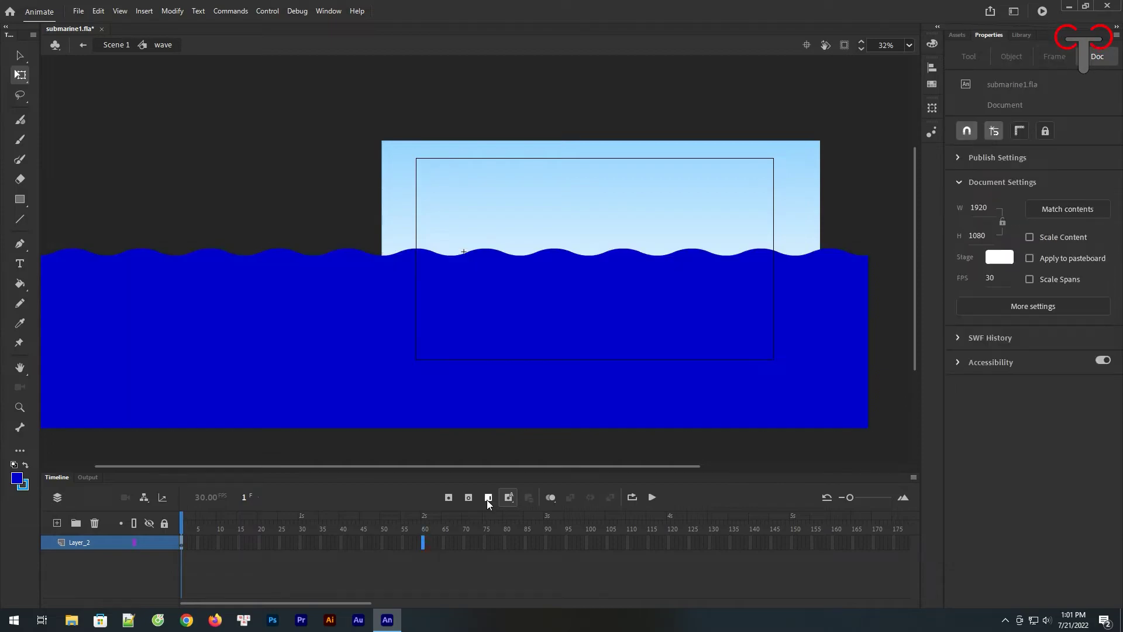
left_click(488, 498)
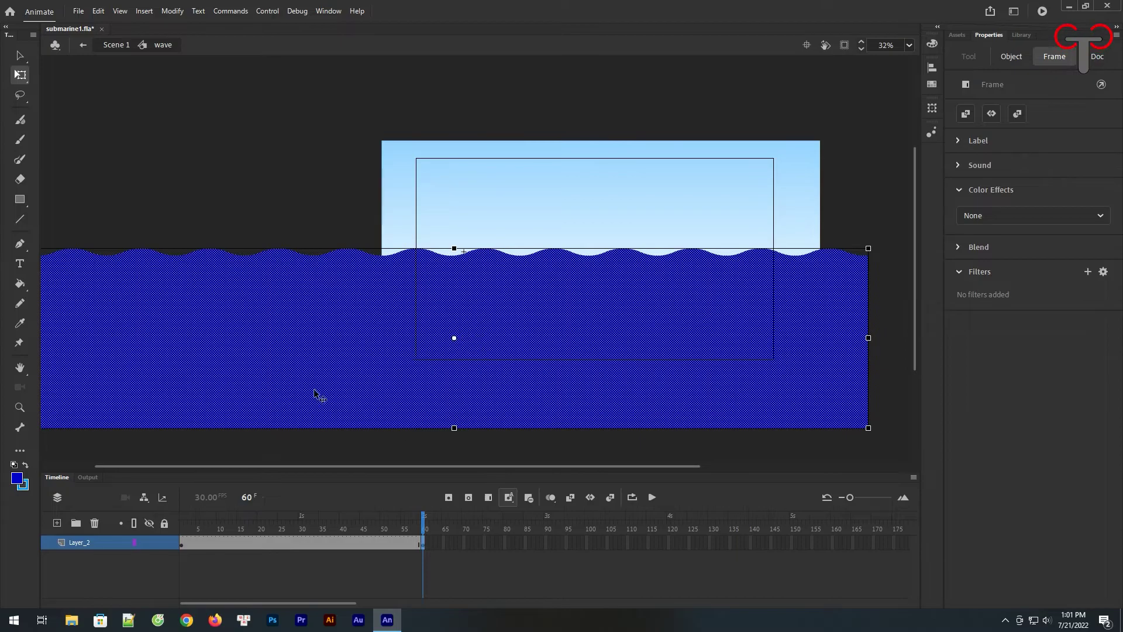
left_click_drag(251, 394, 385, 388)
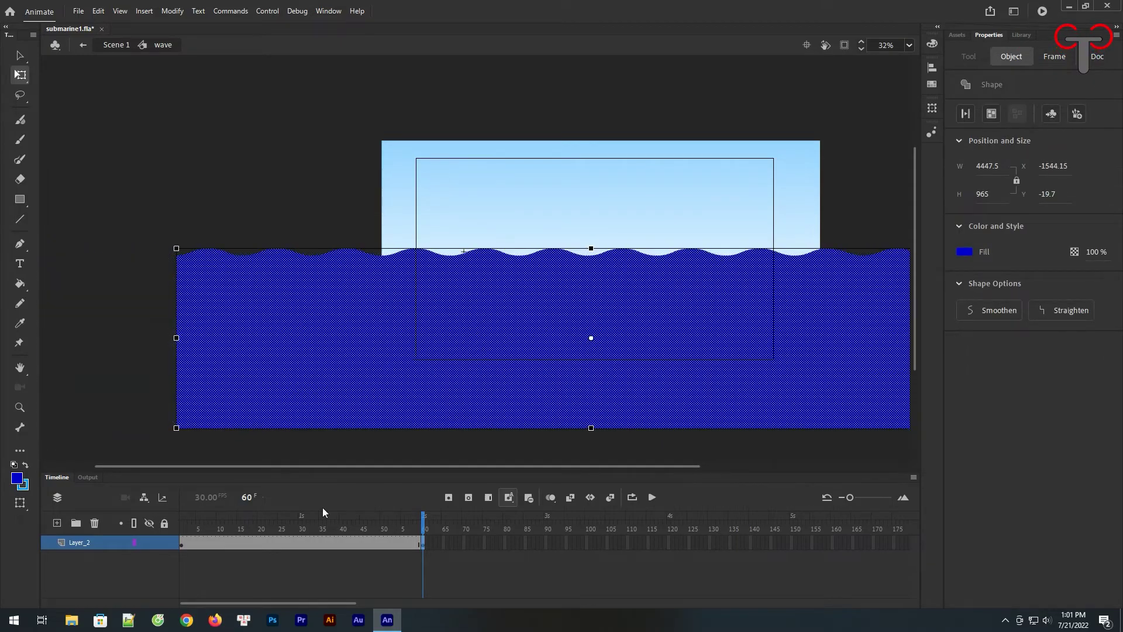
Create a shape tween between the keyframes at frames 1 and 60 and play it back from the start.
right_click(309, 542)
left_click(366, 223)
left_click_drag(306, 514, 182, 515)
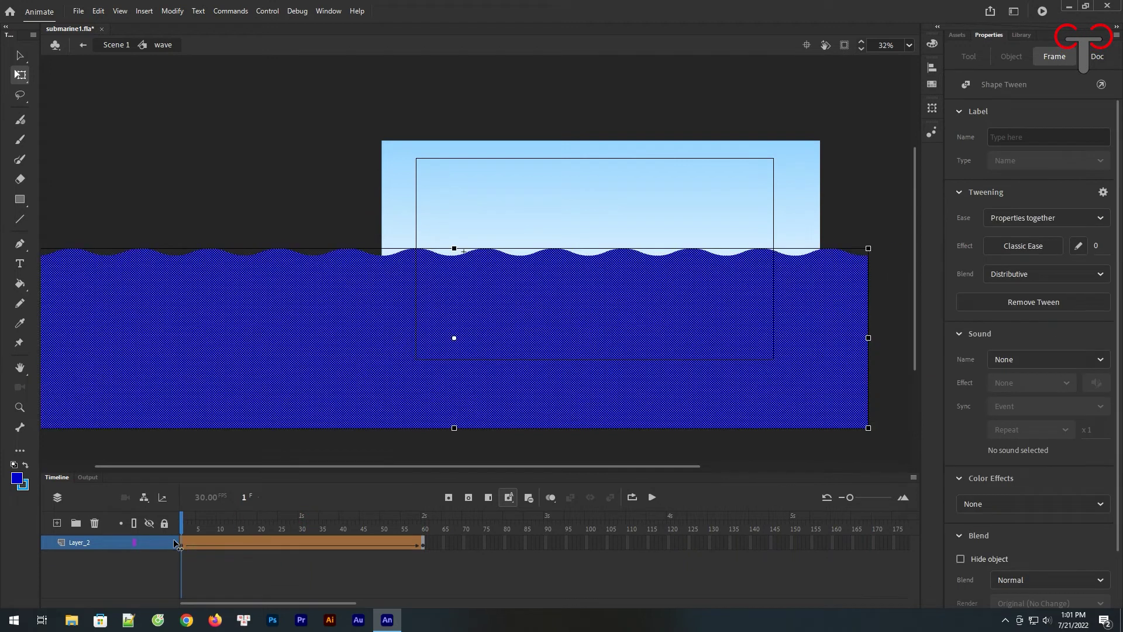
left_click(653, 497)
left_click(652, 498)
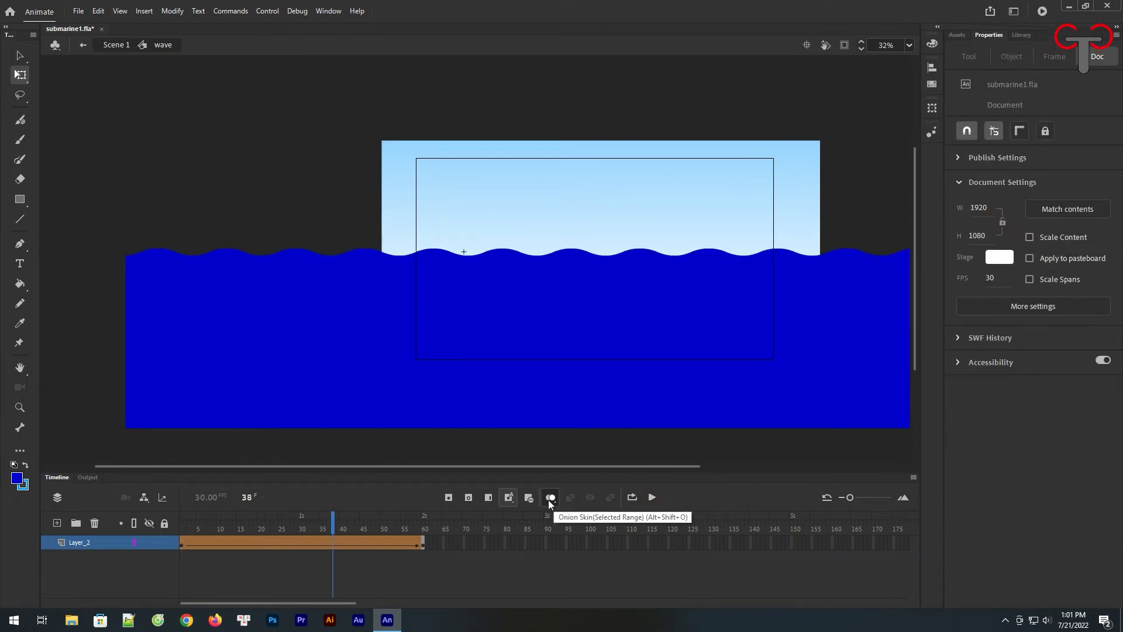
Move the water shape at frame 60 left to about X -1905 and play the tween again.
left_click(422, 543)
left_click_drag(662, 323, 606, 324)
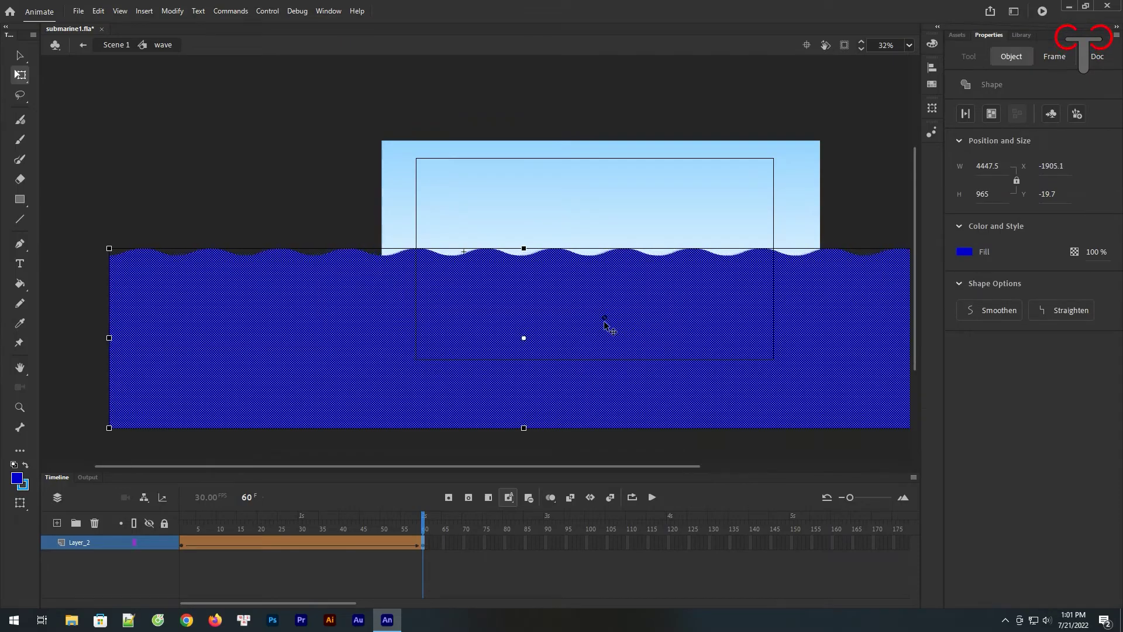
key("shift+comma")
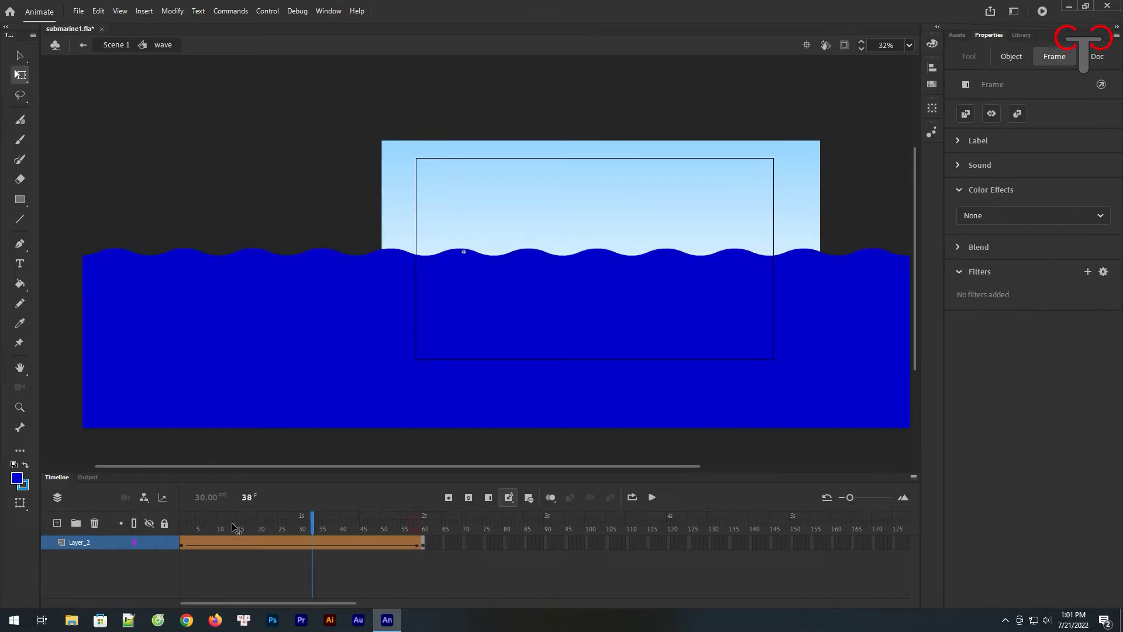
left_click(652, 497)
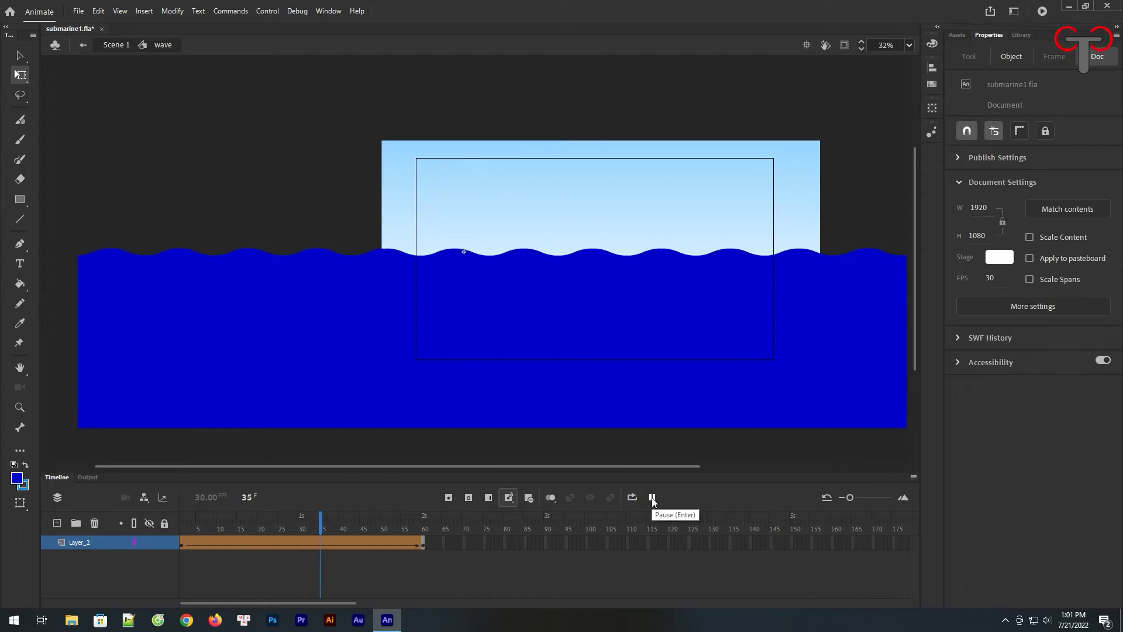
Return to Scene 1, lower the wave instance slightly at frame 1 of the ocean layer and play the animation.
left_click(101, 49)
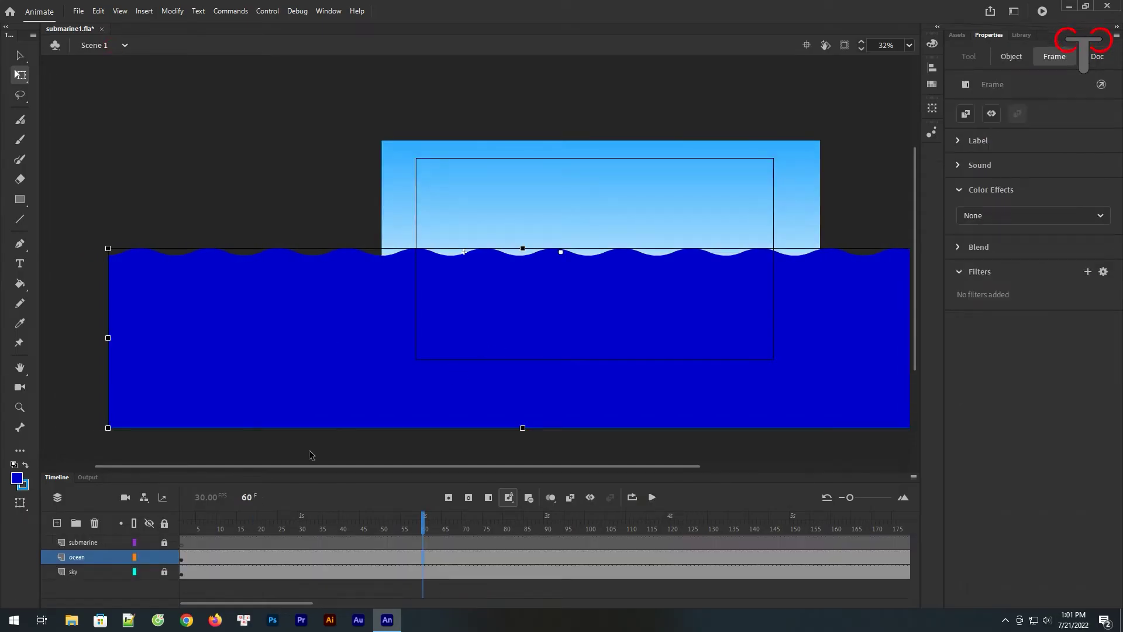
left_click(186, 564)
left_click(564, 365)
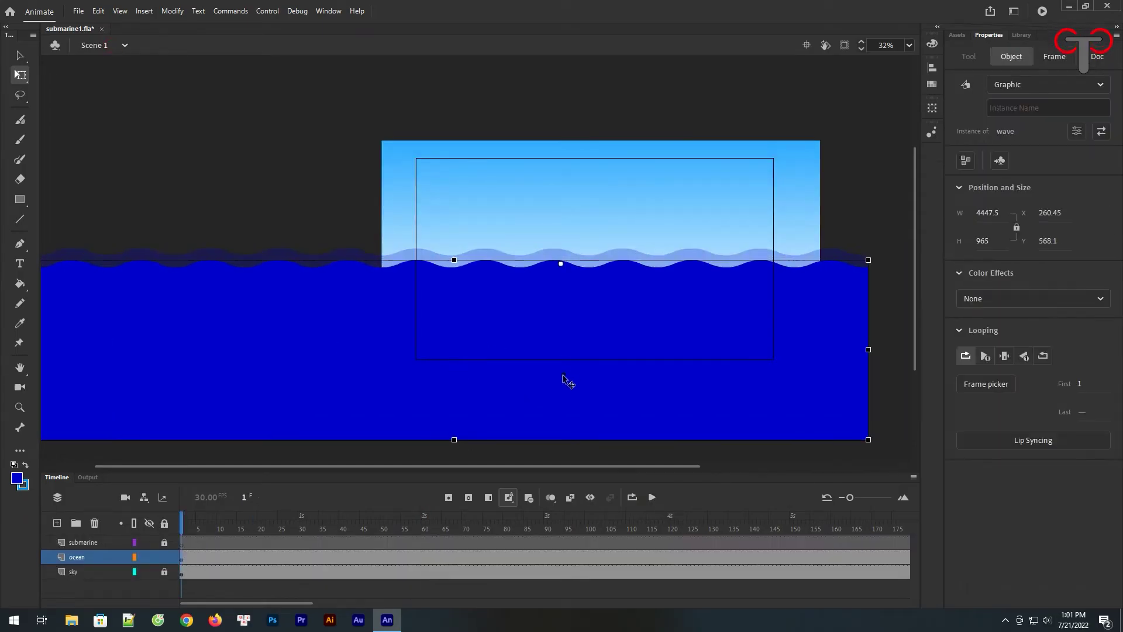
left_click(652, 497)
left_click(652, 498)
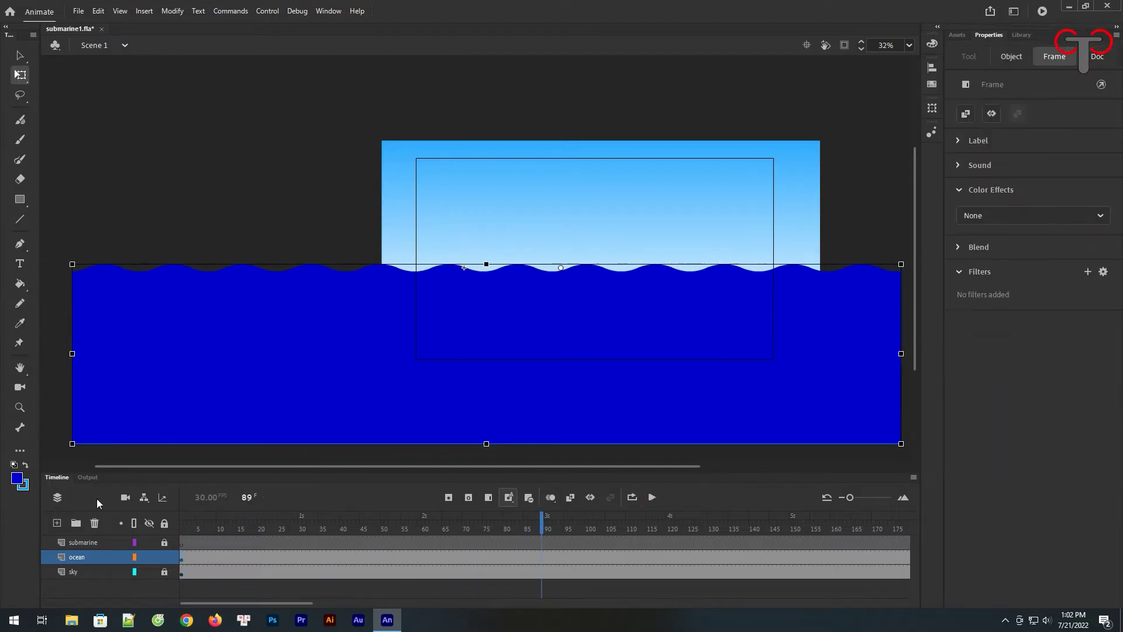
Go to frame 1 of the submarine layer, unlock that layer and lock the ocean layer.
left_click(181, 561)
left_click(181, 544)
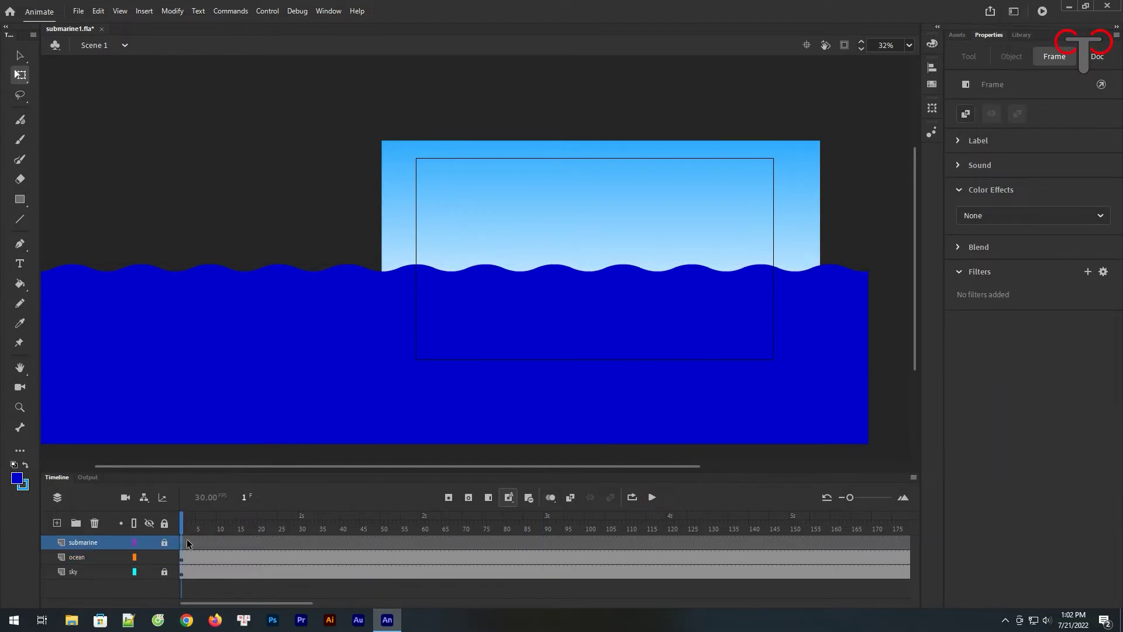
left_click(164, 542)
left_click(165, 557)
Set the drawing colours to a dark grey fill with no stroke.
left_click(25, 465)
left_click(24, 487)
left_click(220, 330)
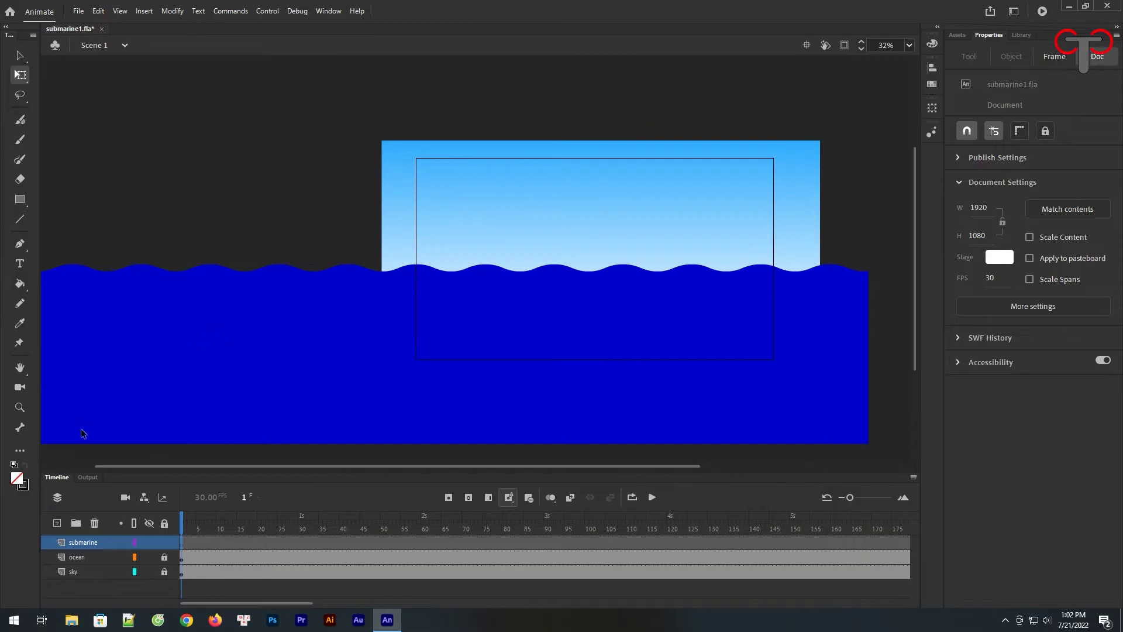
left_click(24, 487)
left_click(14, 464)
left_click(17, 478)
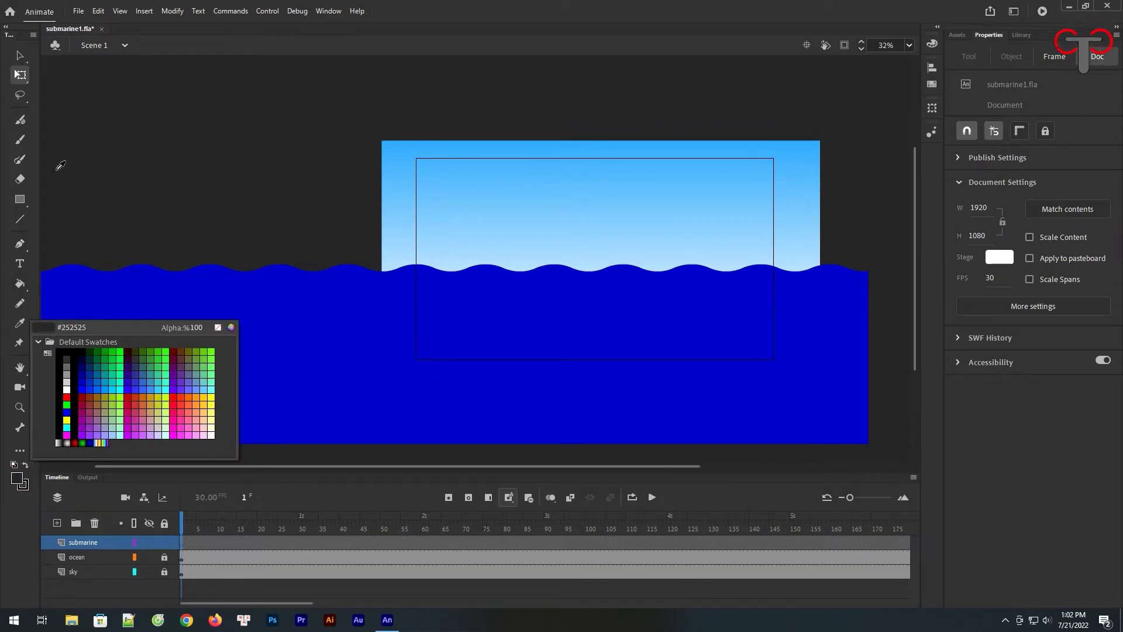
left_click(68, 358)
left_click(23, 484)
left_click(218, 327)
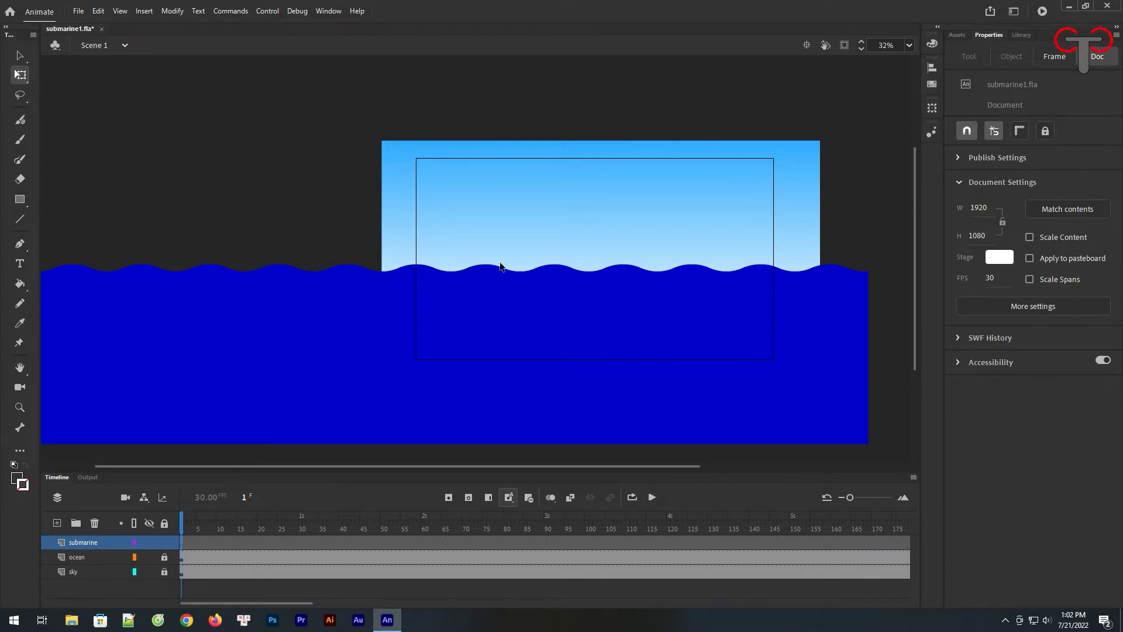
Draw a rectangle primitive about 945 by 204 px just below the waves and round its corners to a radius of 102.
left_click(20, 201)
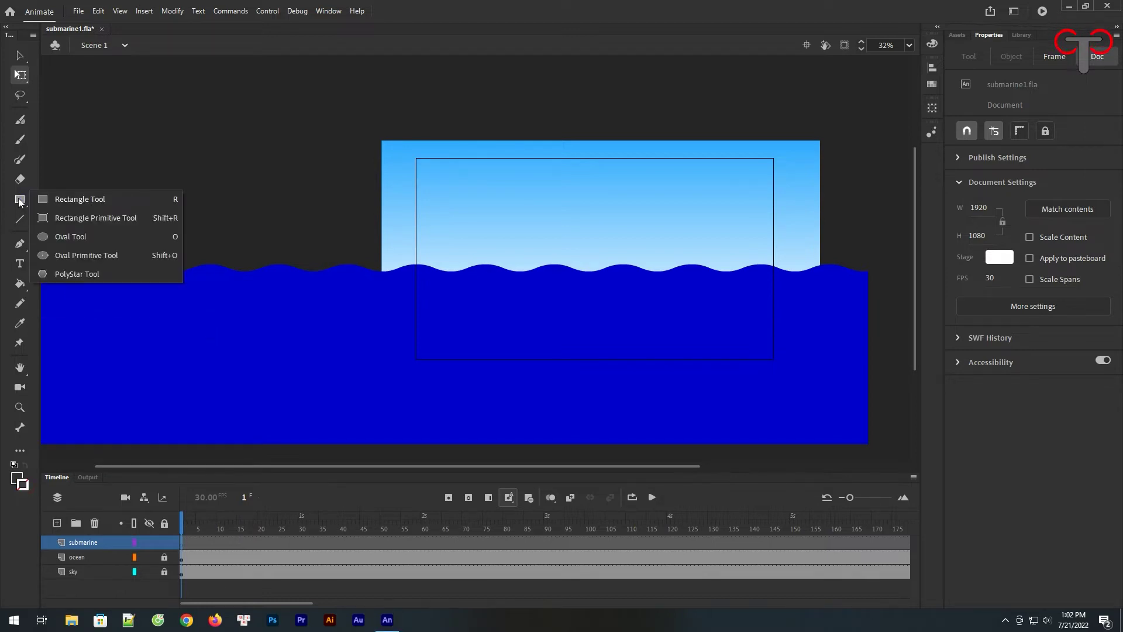
left_click(64, 219)
mouse_move(510, 275)
left_mouse_down()
mouse_move(646, 315)
mouse_move(686, 313)
left_mouse_up()
left_click(21, 55)
left_click_drag(522, 279, 564, 283)
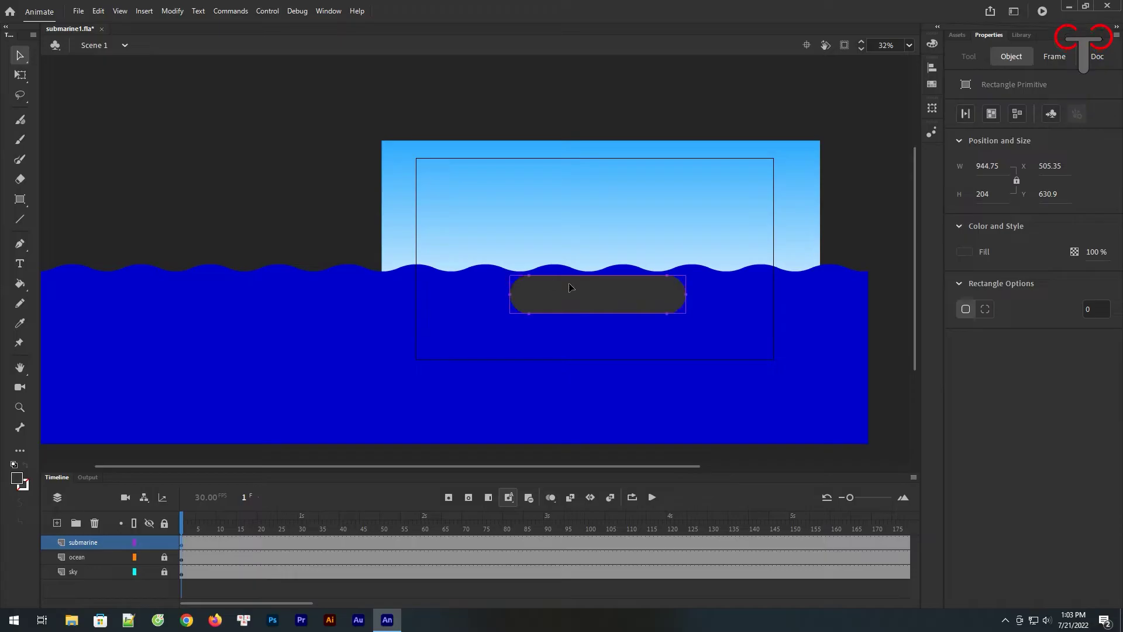
left_click(625, 316)
left_click(560, 308)
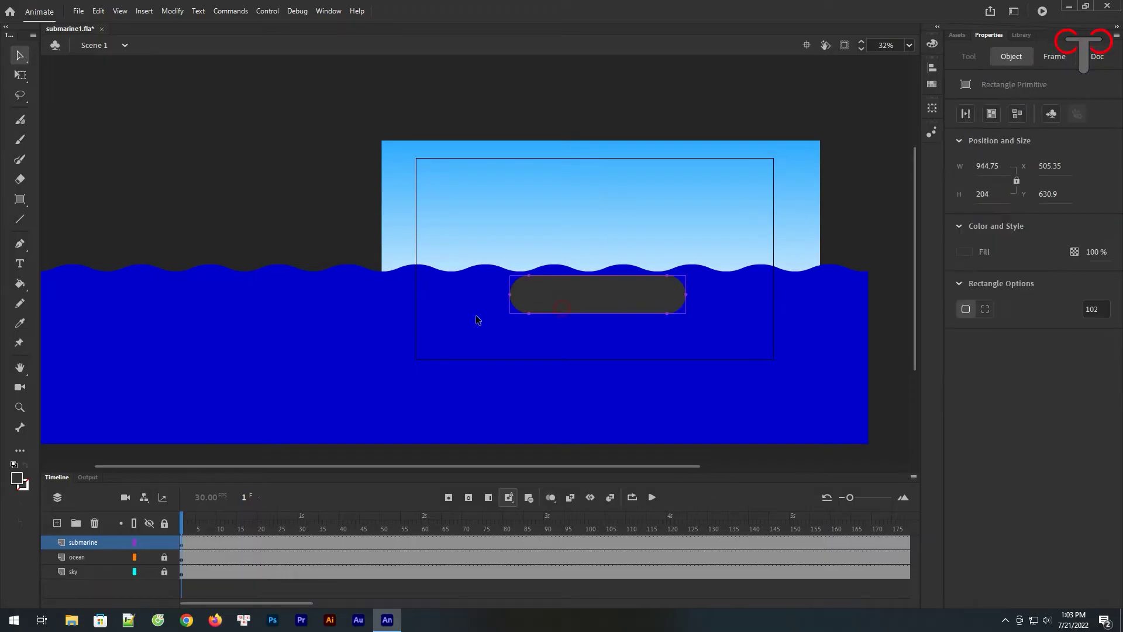
Change the fill of the submarine's rounded body to grey #666666.
left_click(16, 478)
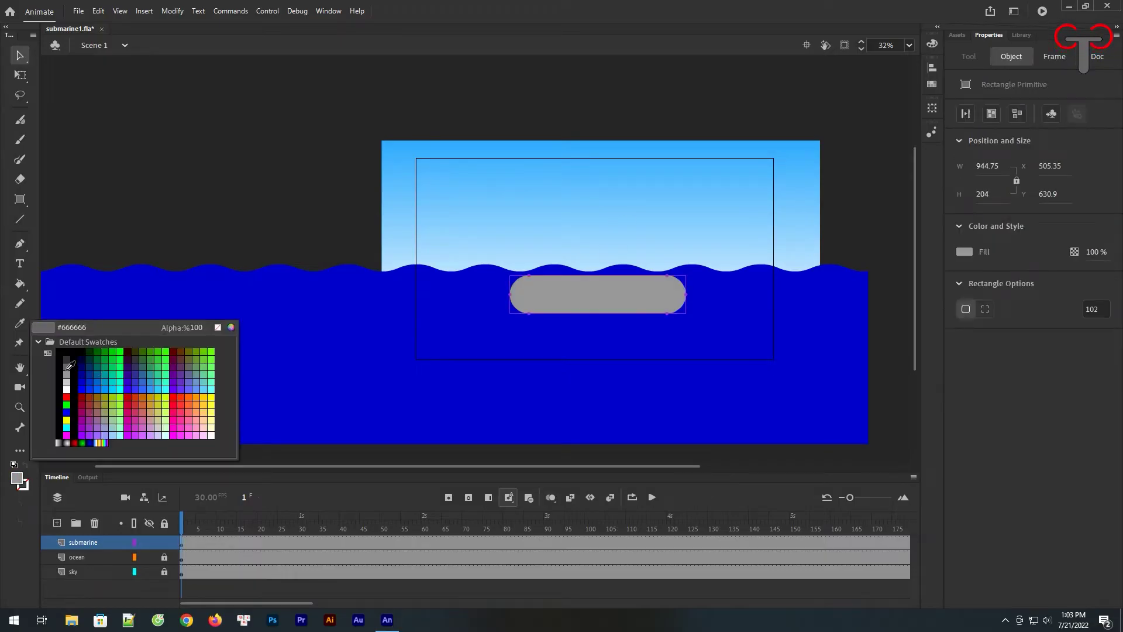
left_click(67, 369)
left_click(599, 350)
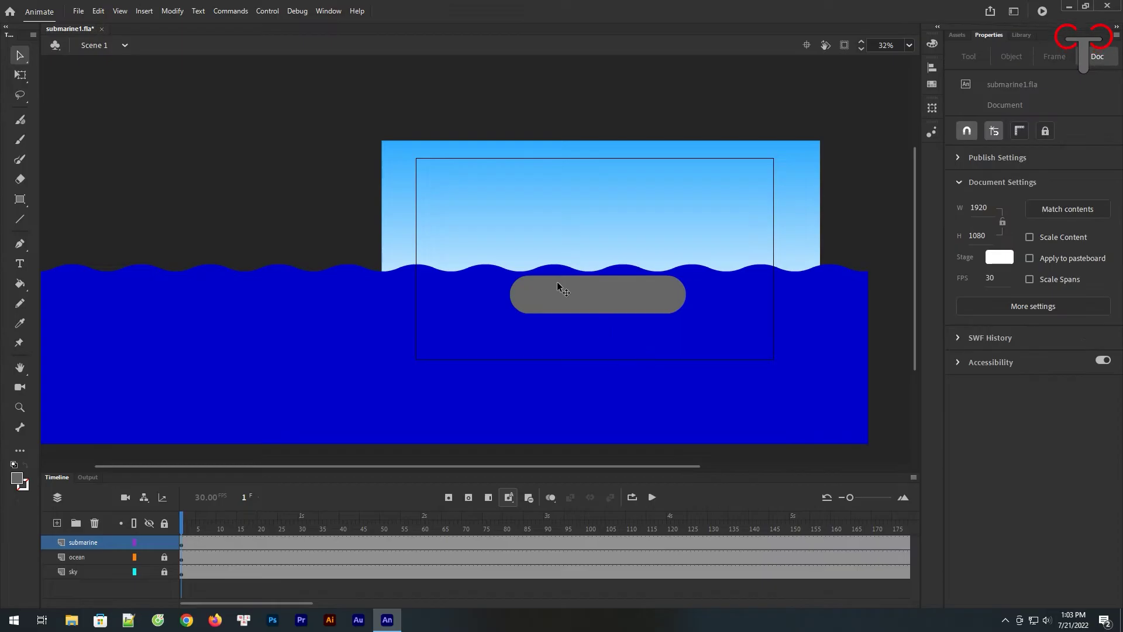
Add a small rounded rectangle primitive projecting from the middle of the submarine body's right end.
left_click(19, 407)
left_click_drag(449, 216, 797, 374)
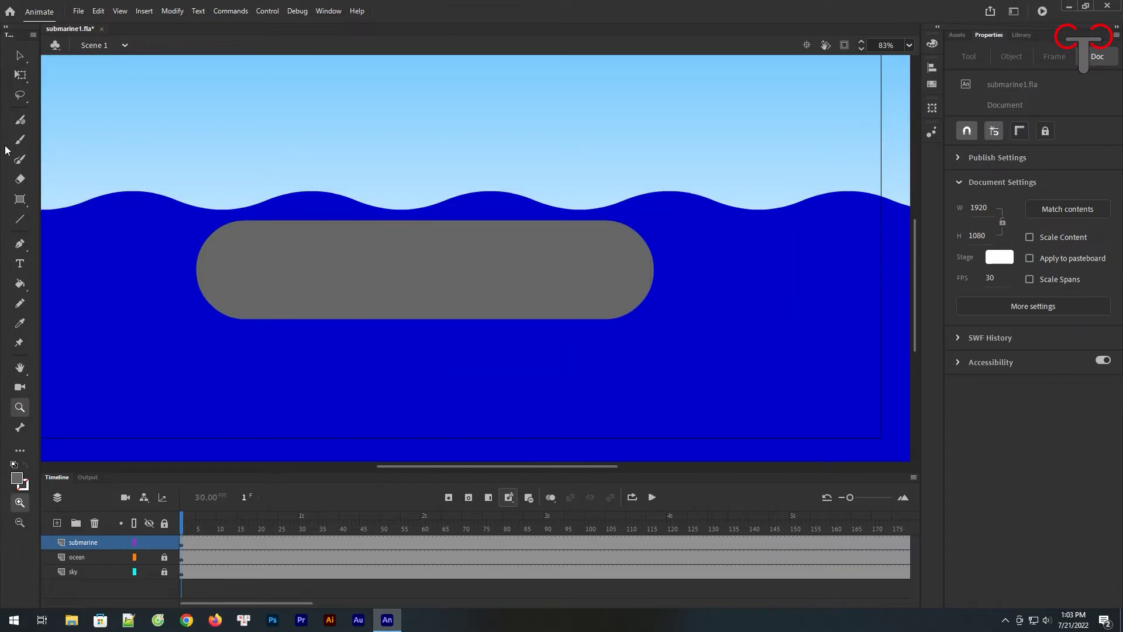
key("v")
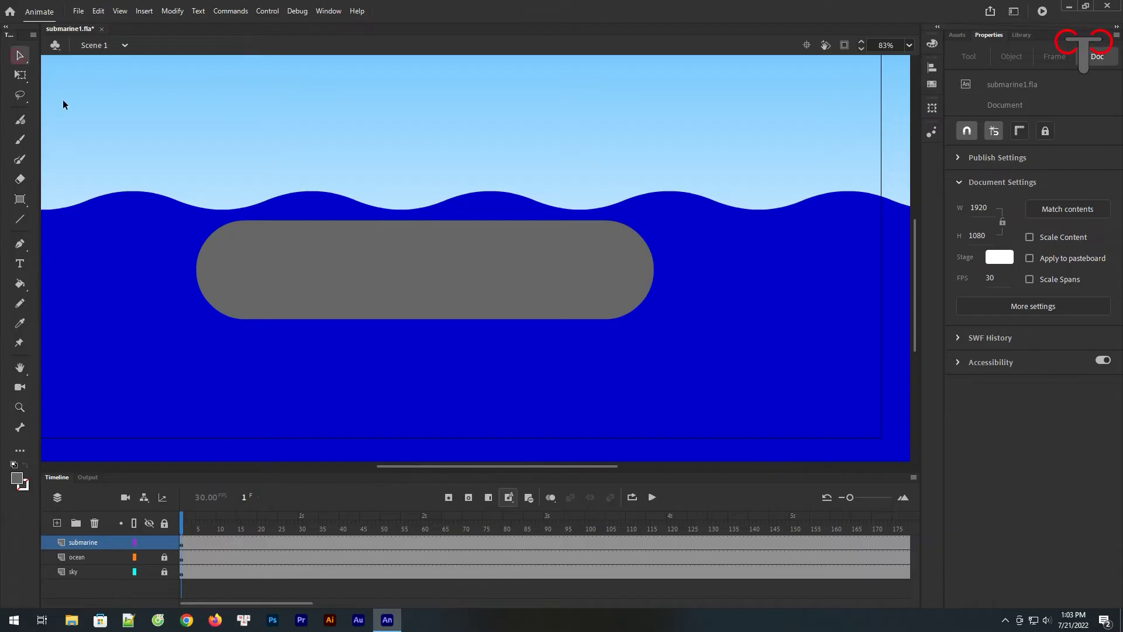
left_click(20, 200)
key("v")
left_click(501, 281)
key("r")
left_click_drag(637, 264, 699, 286)
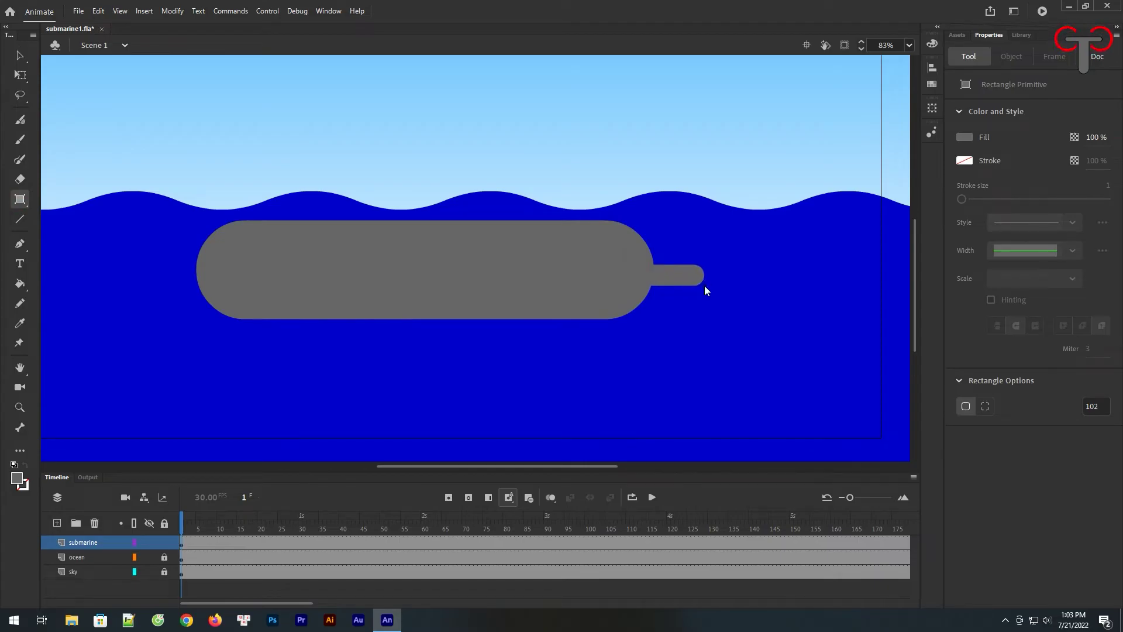
left_click_drag(682, 212, 698, 266)
key("ctrl+z")
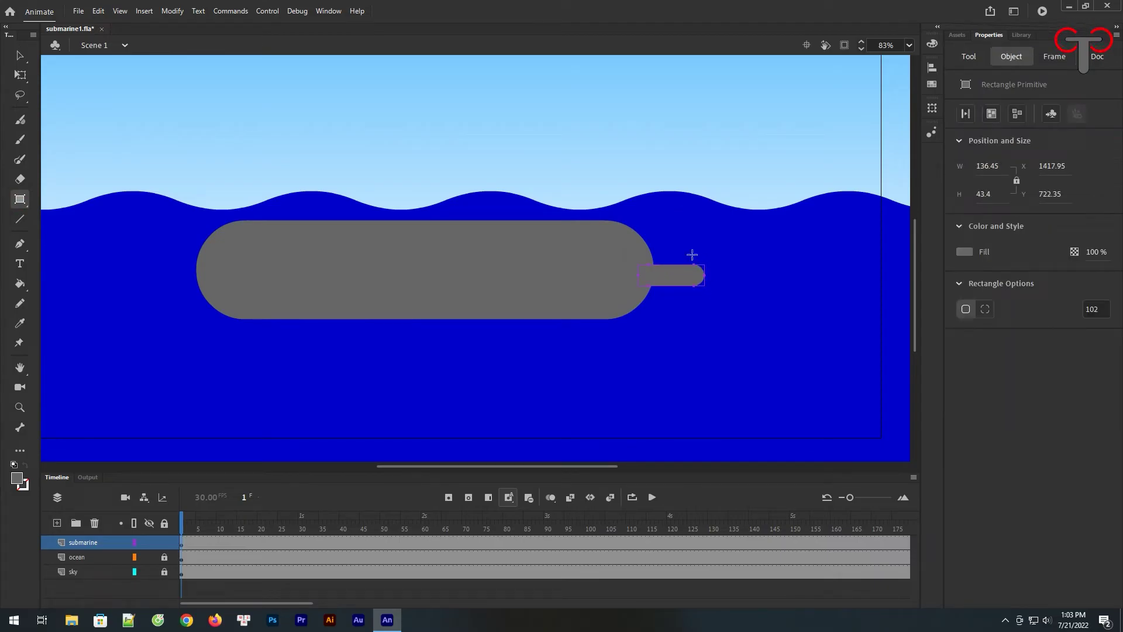
left_click_drag(688, 240, 718, 310)
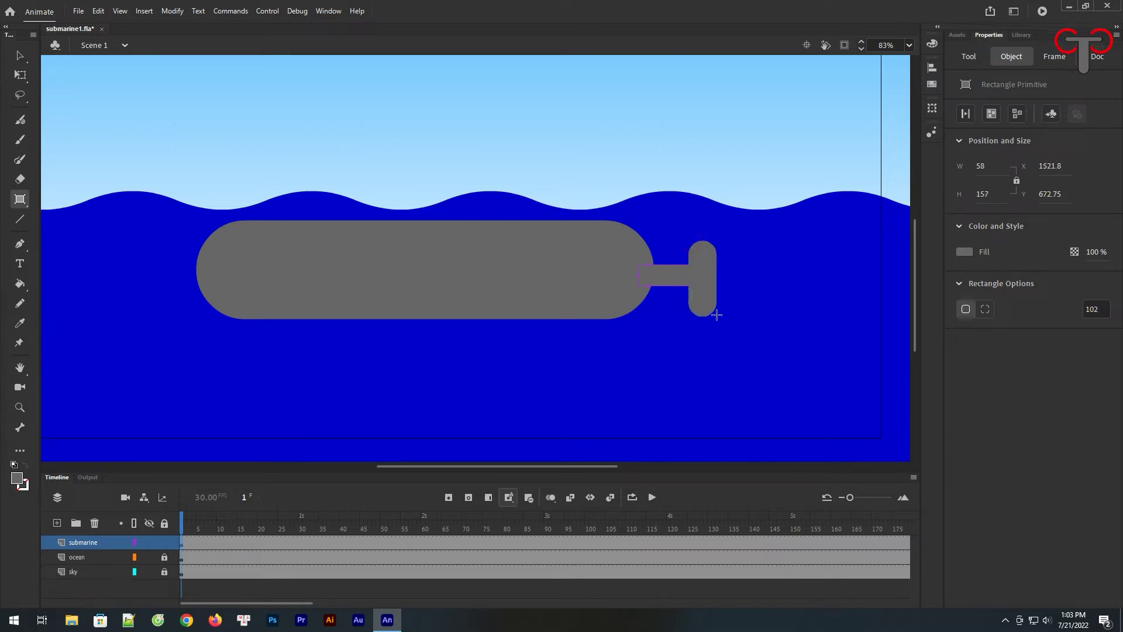
key("ctrl+z")
Draw a small grey oval at the shaft's outer end and align the body, shaft and oval on their vertical centres.
left_click_drag(19, 199, 71, 217)
left_click_drag(692, 274, 765, 312)
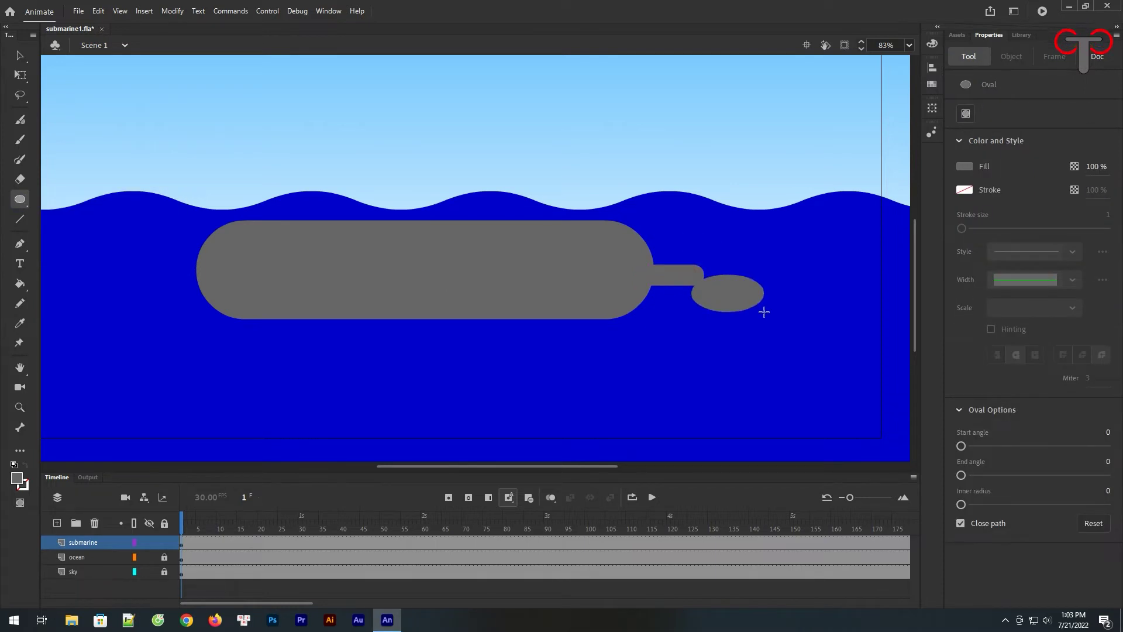
key("v")
left_click_drag(794, 240, 684, 365)
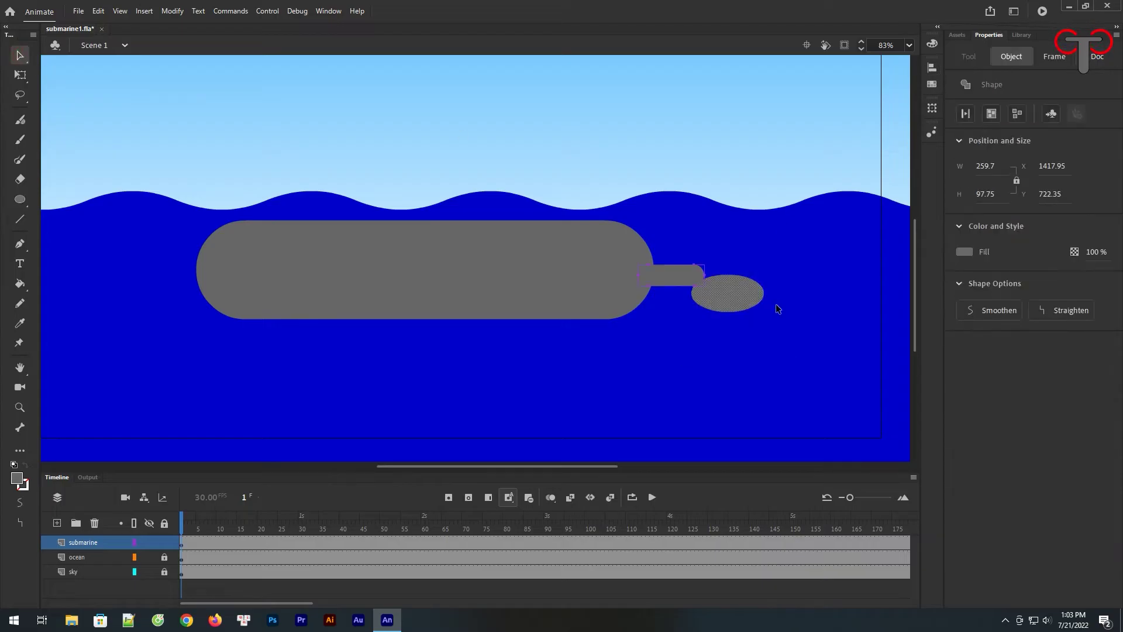
left_click_drag(767, 228, 652, 353)
left_click_drag(820, 182, 583, 410)
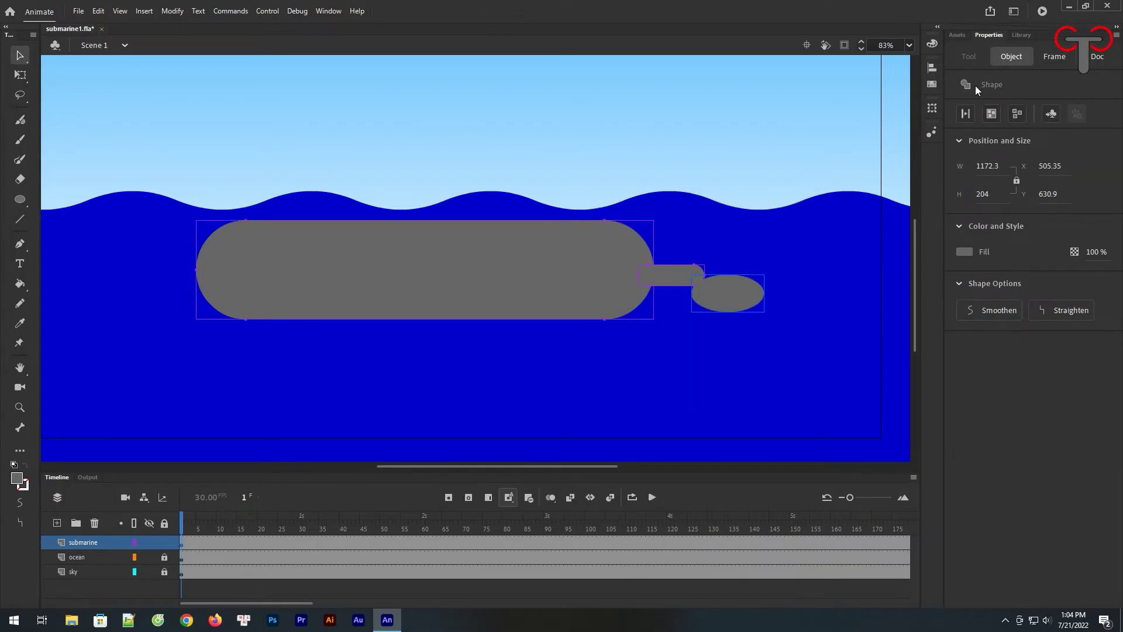
left_click(932, 68)
left_click(834, 88)
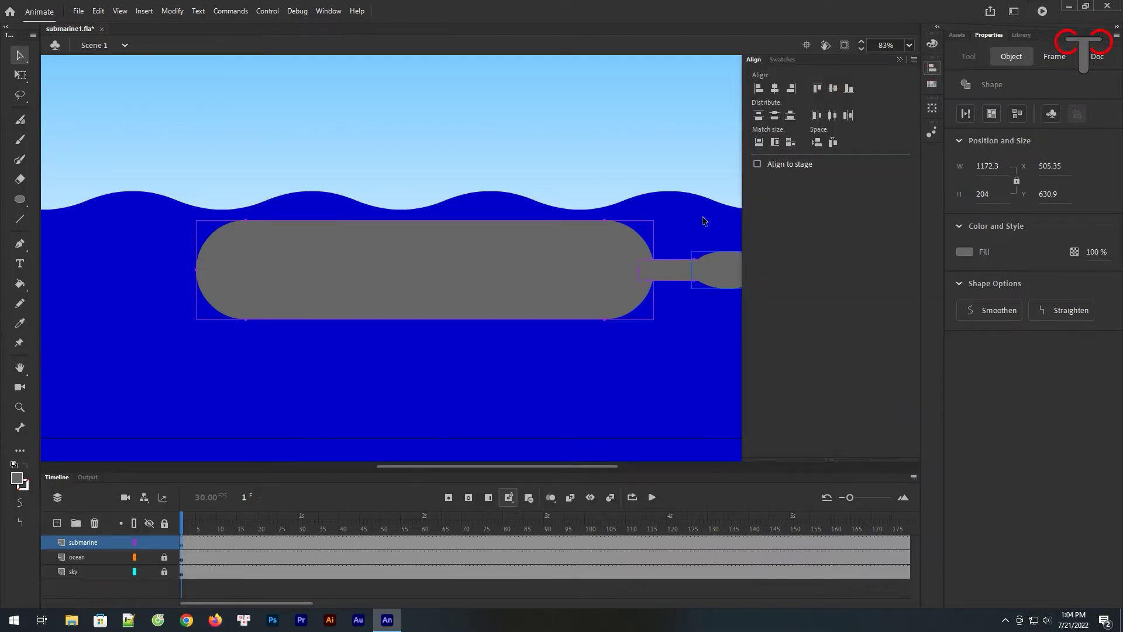
Shift the shaft and oval slightly outward, then scale both down at the submarine body's end.
left_click(706, 221)
left_click_drag(774, 247, 694, 328)
left_click_drag(757, 275, 747, 275)
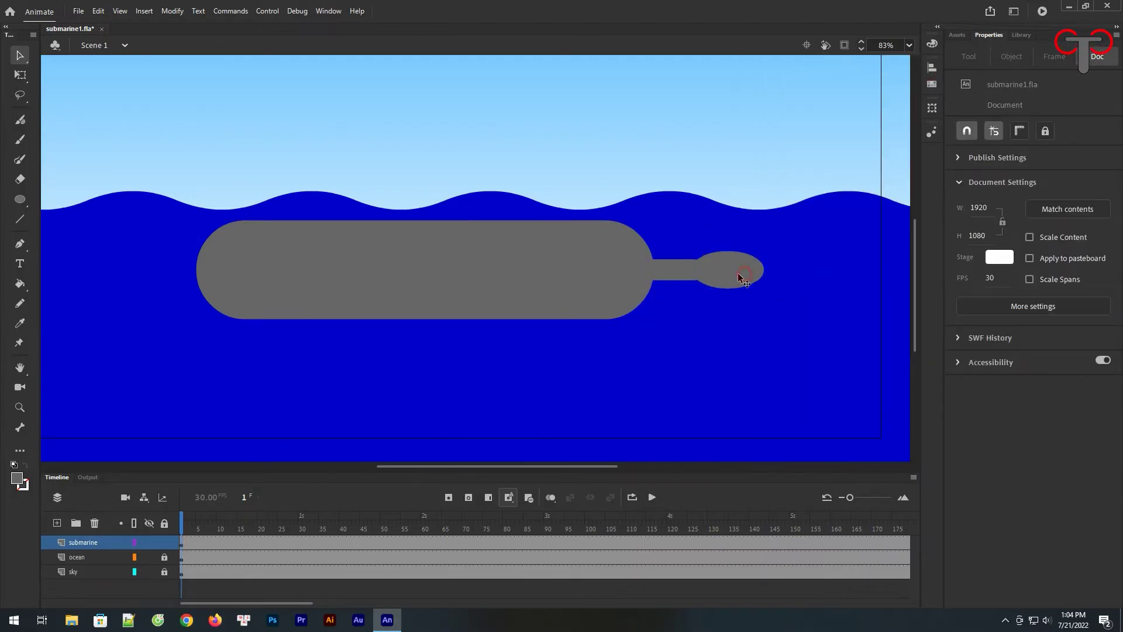
left_click_drag(799, 229, 710, 270)
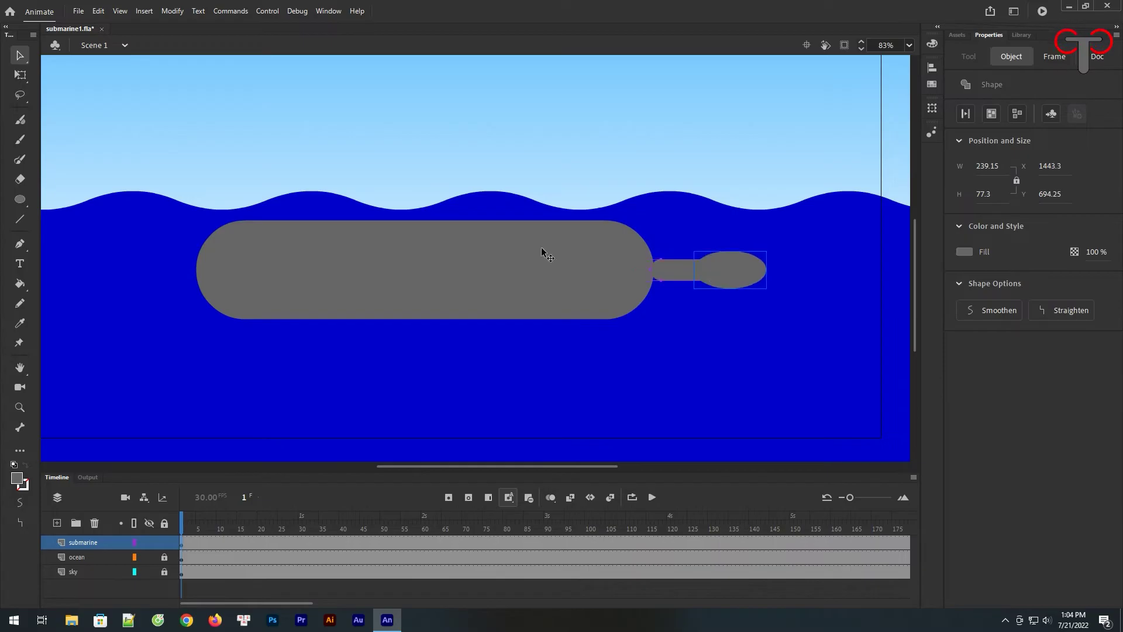
left_click(17, 73)
left_click_drag(802, 234, 672, 316)
mouse_move(766, 288)
left_mouse_down()
mouse_move(691, 270)
mouse_move(804, 280)
mouse_move(805, 242)
mouse_move(788, 226)
mouse_move(764, 245)
left_mouse_up()
Complete a pair of upright propeller blades by adding a second blade below the first, and place both on the small oval hub.
left_click(780, 269)
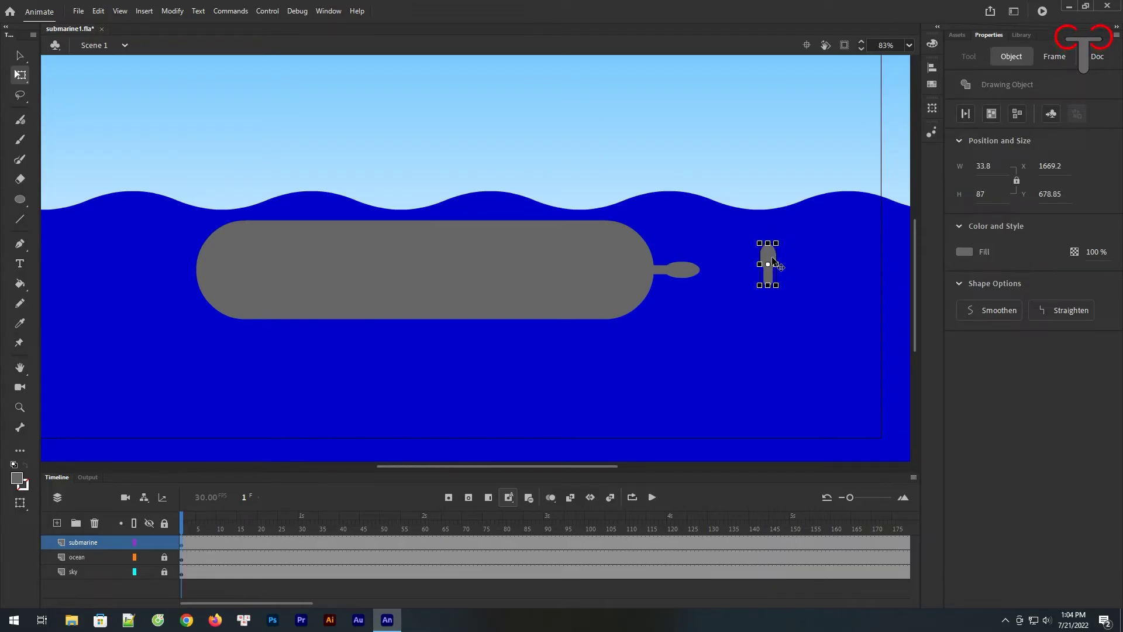
left_click_drag(772, 263, 771, 314)
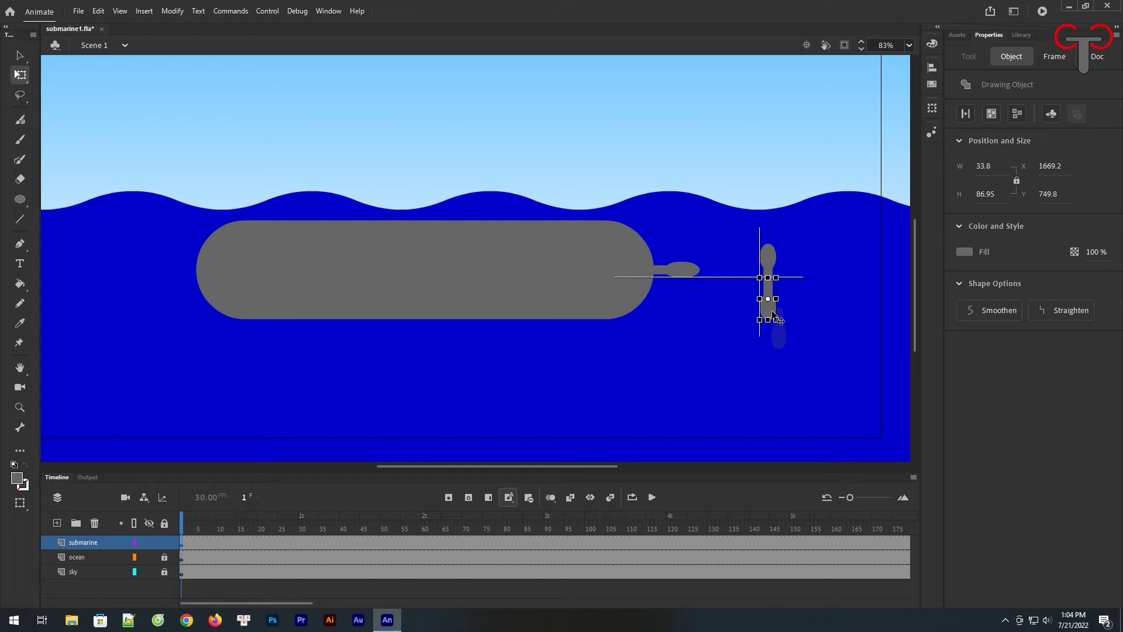
left_click(802, 286)
left_click(768, 302)
left_click_drag(768, 300, 683, 291)
Scale the shaft, hub and blades down together into a small propeller at the submarine body's end.
left_click_drag(726, 216, 664, 343)
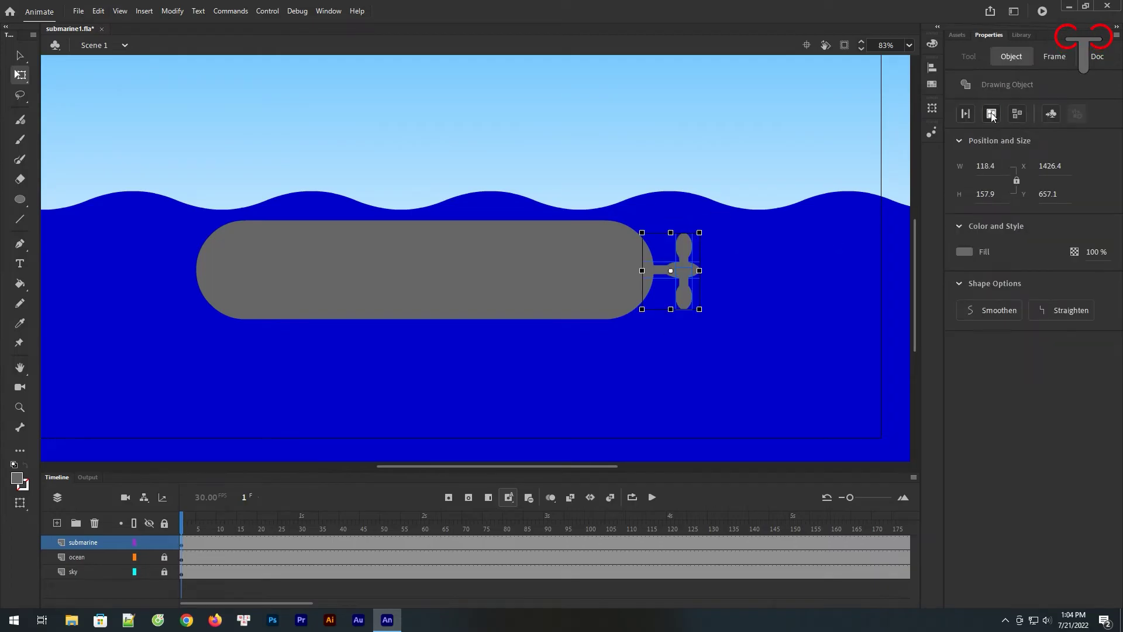
left_click_drag(699, 309, 669, 275)
left_click(719, 299)
left_click(679, 275)
left_click(712, 268)
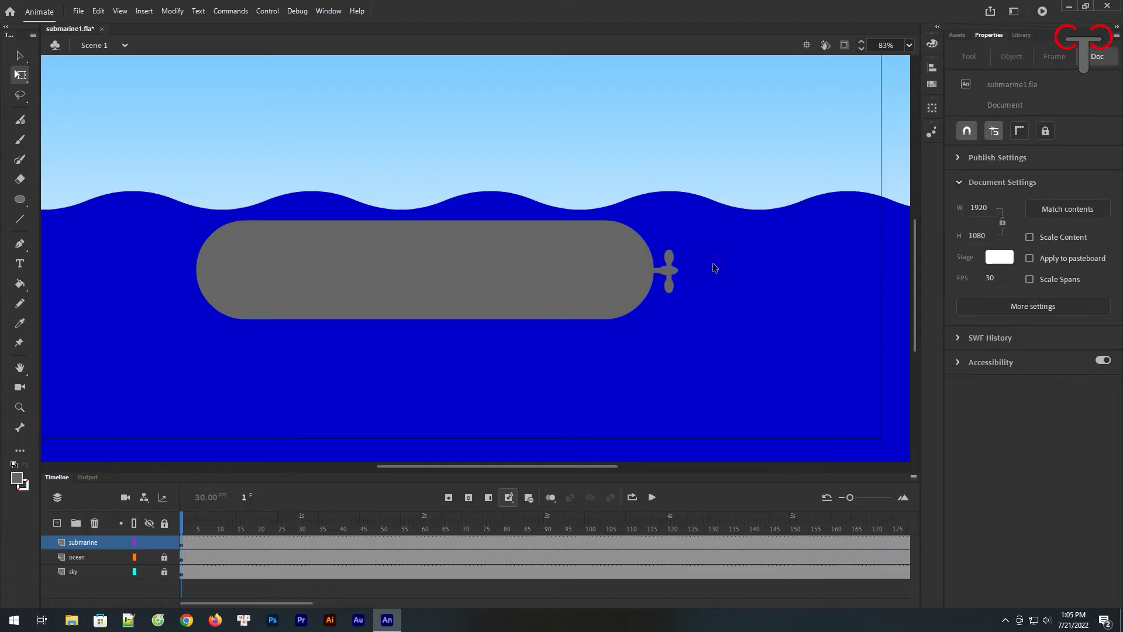
Duplicate the submarine body above the waves, break the copy apart into a plain shape and delete its upper half.
left_click(501, 281)
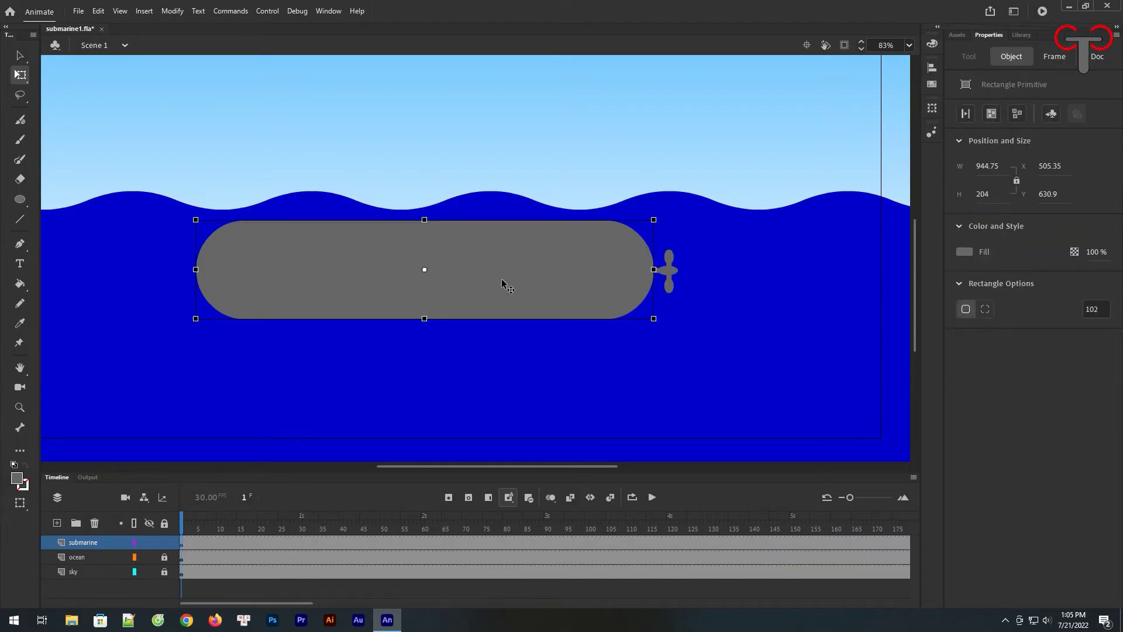
left_click_drag(496, 298, 497, 161, "alt")
left_click(966, 115)
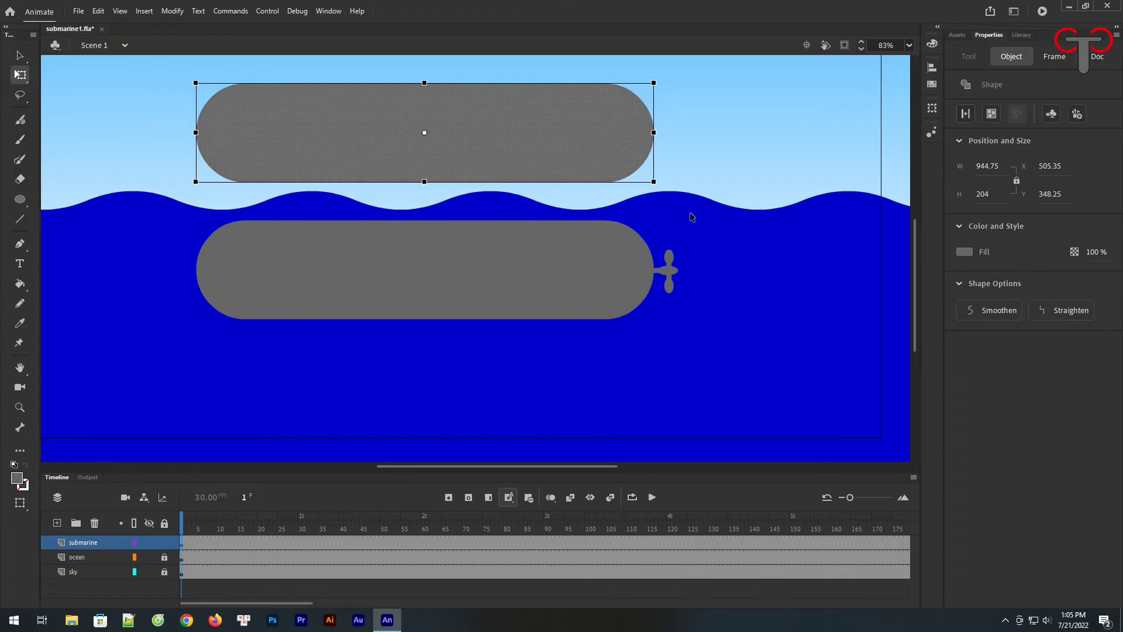
scroll(764, 316, "up", 3)
left_click_drag(761, 184, 183, 274)
key("Delete")
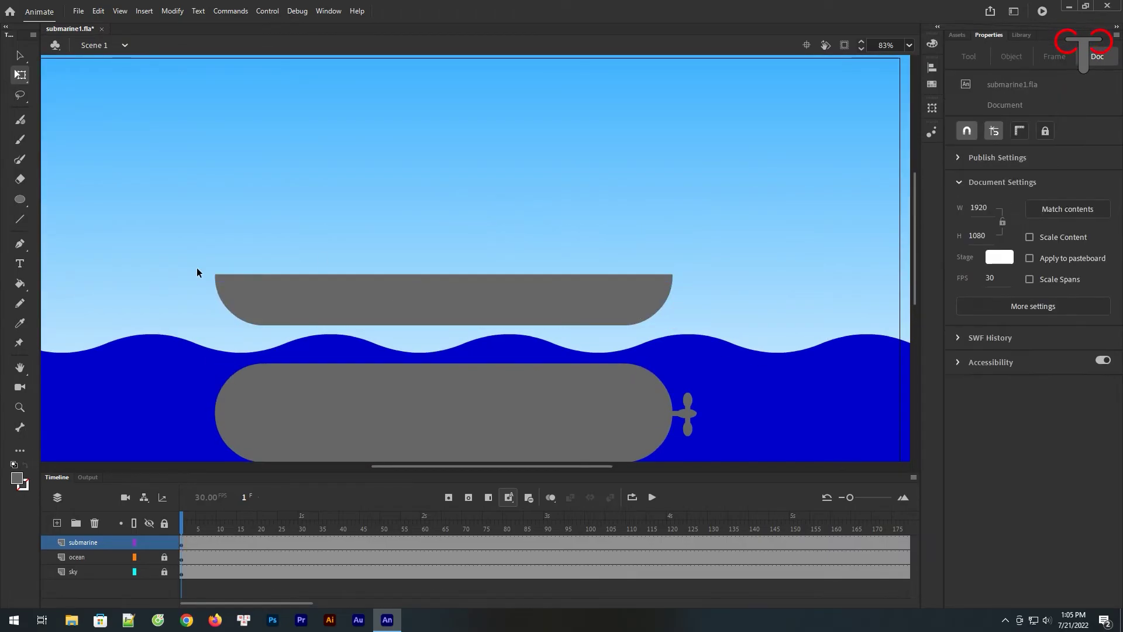
left_click(349, 292)
left_click(16, 479)
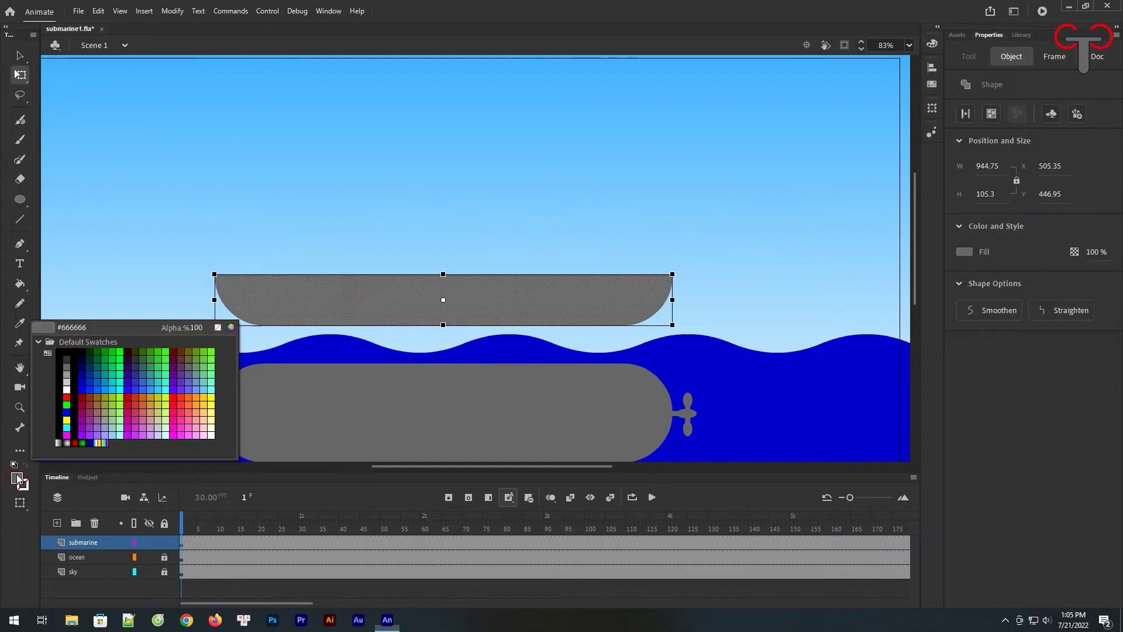
left_click(71, 363)
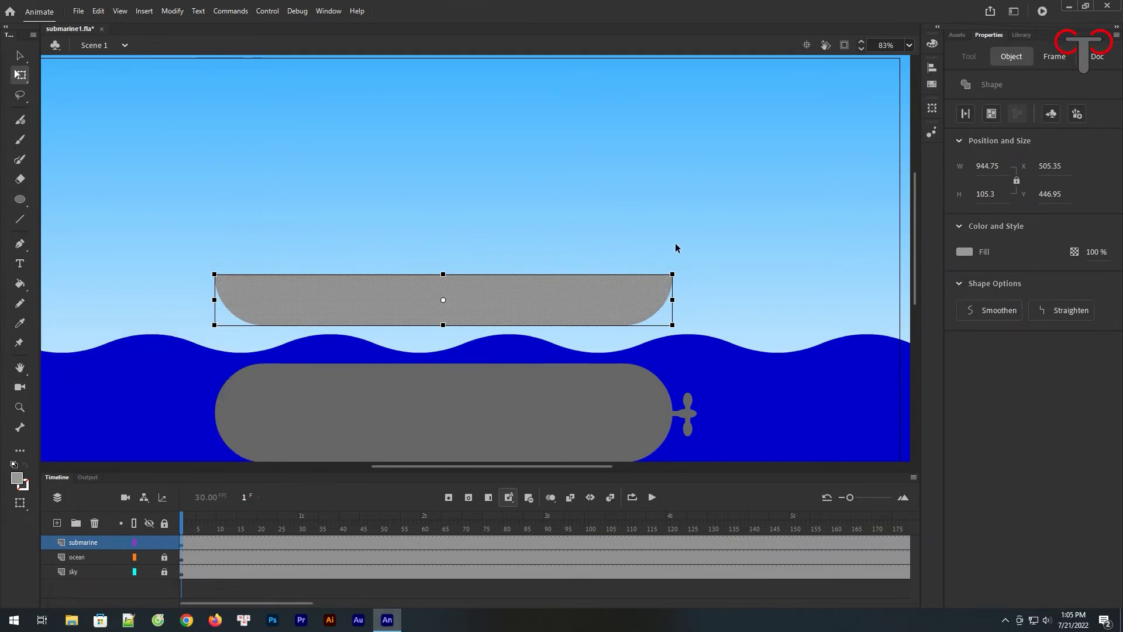
left_click(727, 243)
left_click_drag(495, 299, 489, 130)
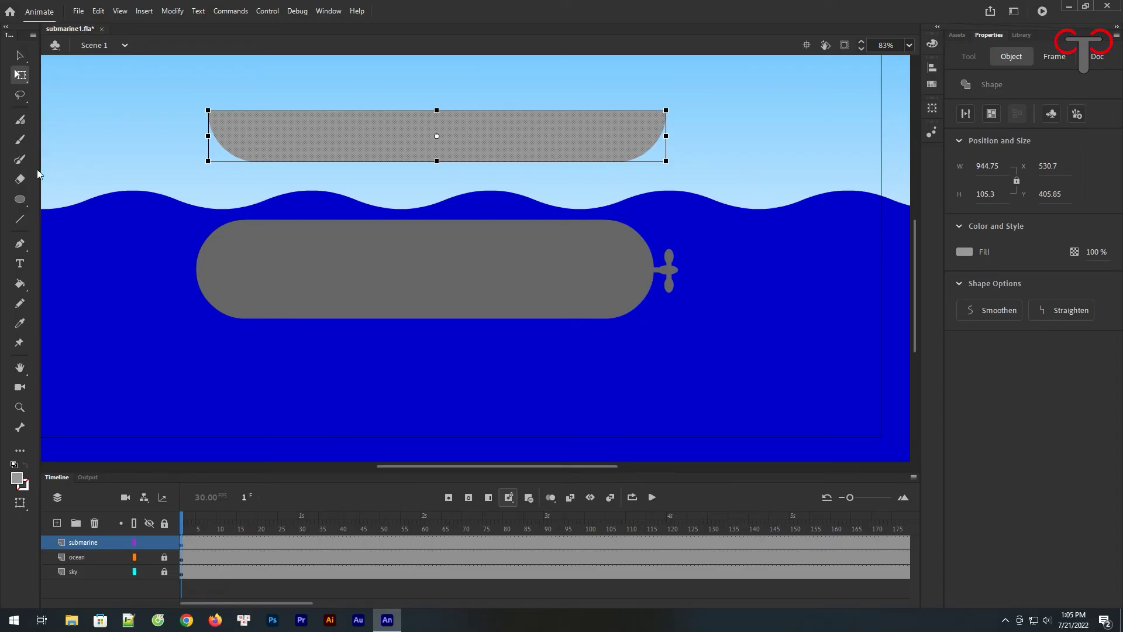
left_click(21, 481)
left_click(552, 76)
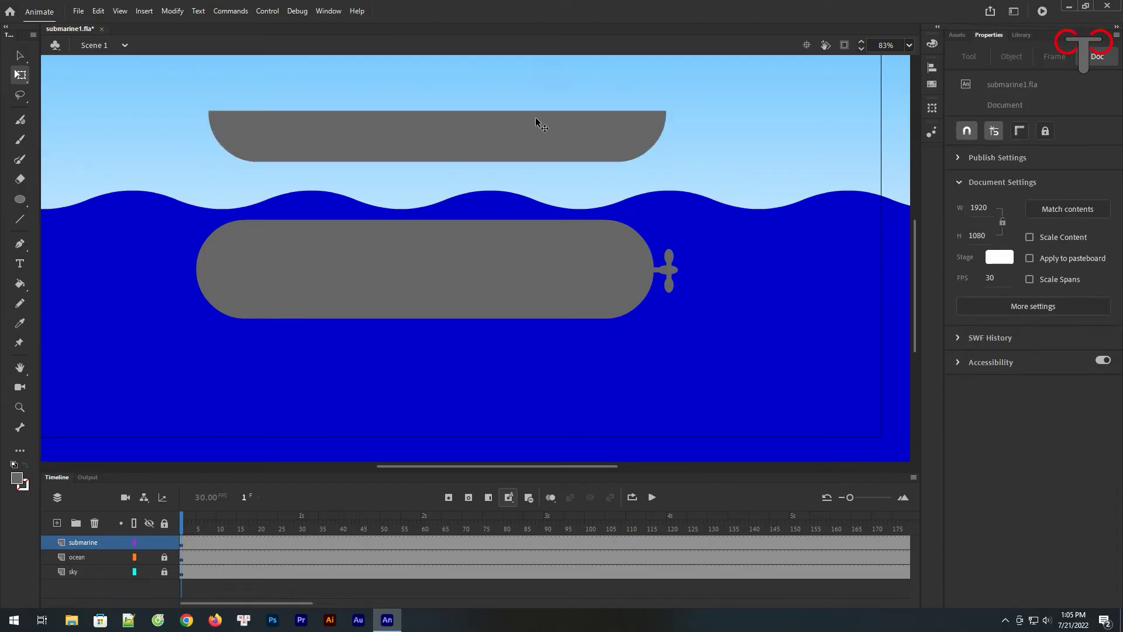
Fill the half-body shape with very dark grey and fit it exactly over the submarine body's lower half.
mouse_move(532, 122)
left_mouse_down()
mouse_move(526, 233)
mouse_move(529, 246)
mouse_move(540, 145)
mouse_move(540, 283)
mouse_move(539, 270)
mouse_move(528, 318)
left_mouse_up()
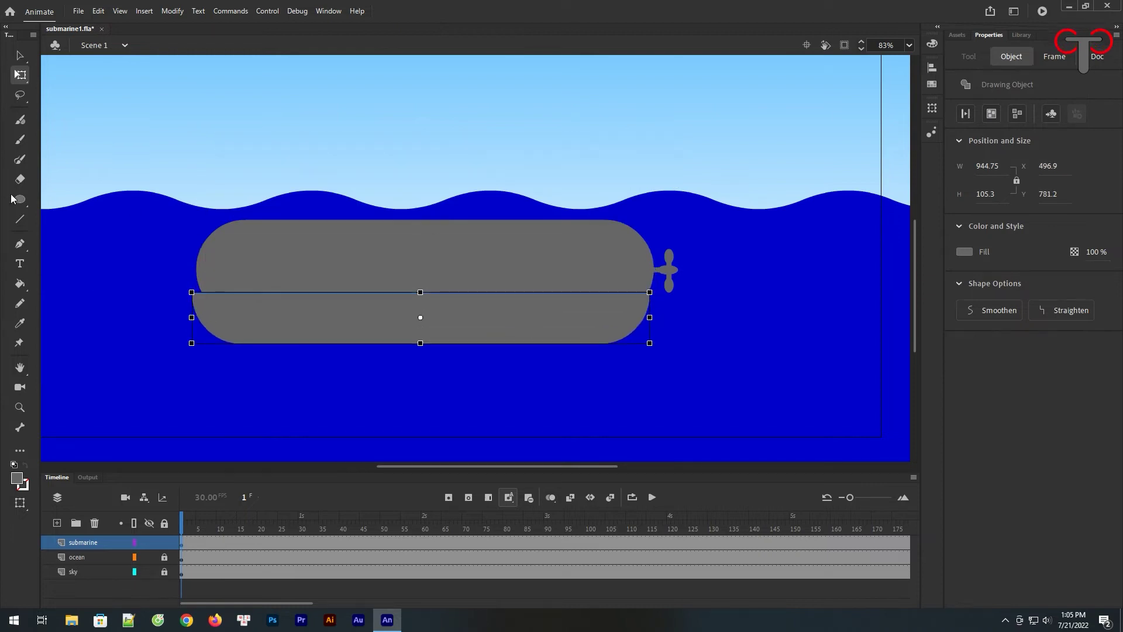
left_click(13, 484)
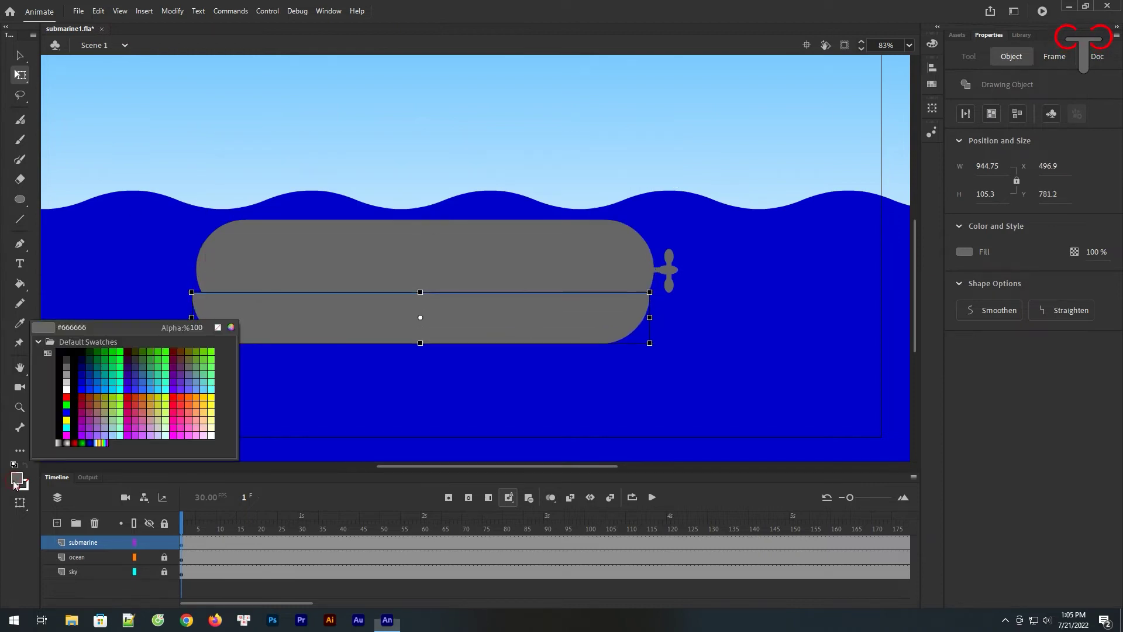
left_click(69, 355)
left_click_drag(509, 326, 513, 302)
left_click(704, 208)
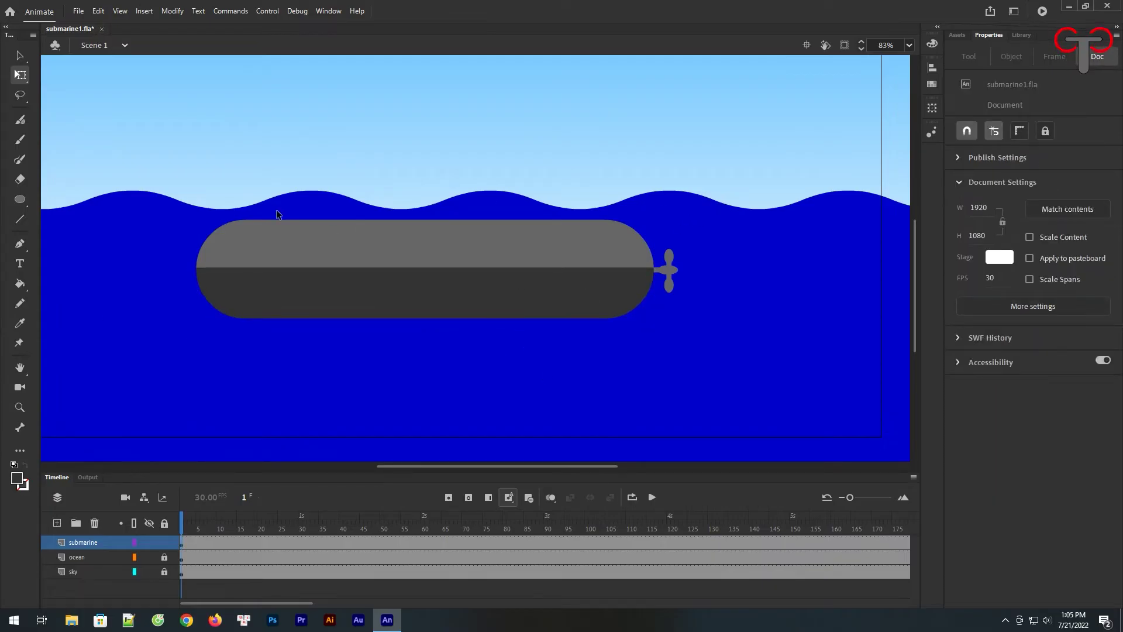
Add a row of nine evenly spaced, black, round portholes along the submarine's lighter upper half.
left_click(20, 200)
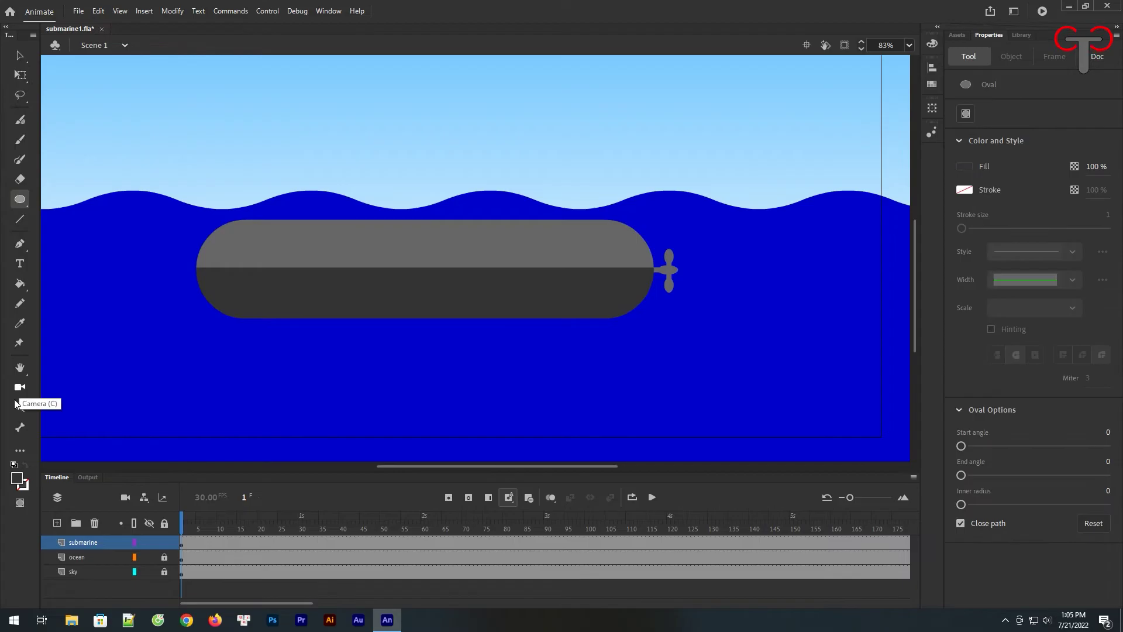
left_click(16, 479)
left_click(70, 349)
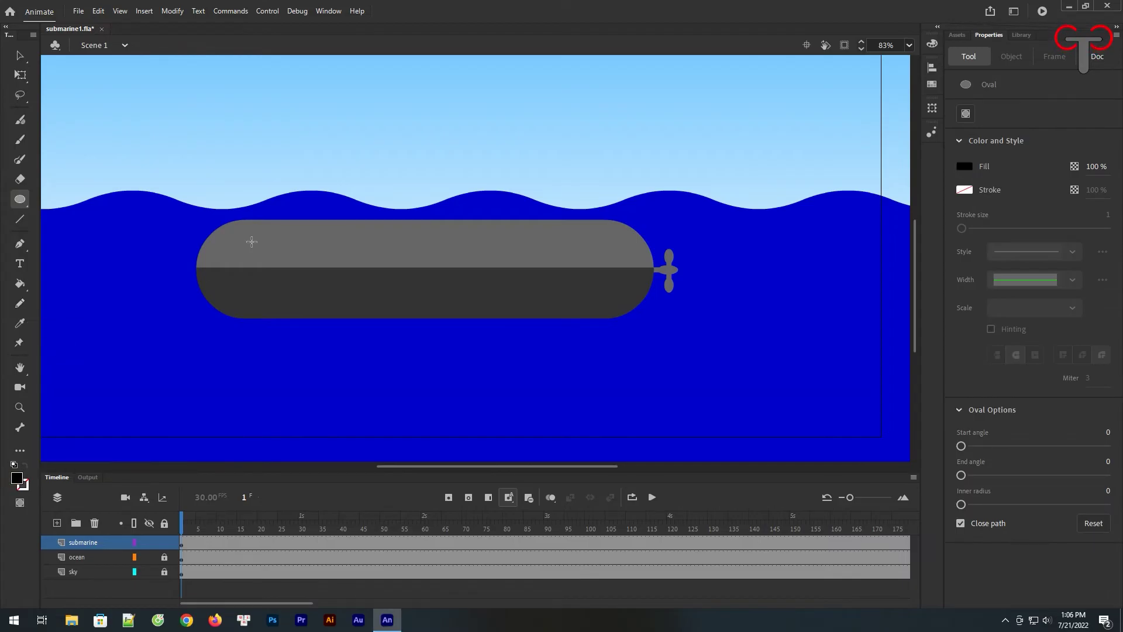
left_click(19, 502)
mouse_move(242, 241)
left_mouse_down()
mouse_move(264, 263)
mouse_move(245, 248)
mouse_move(516, 255)
mouse_move(612, 244)
left_mouse_up()
left_click(30, 54)
left_click(245, 244, "shift")
left_click(289, 244, "shift")
left_click(336, 244, "shift")
left_click(595, 151)
left_click(525, 200)
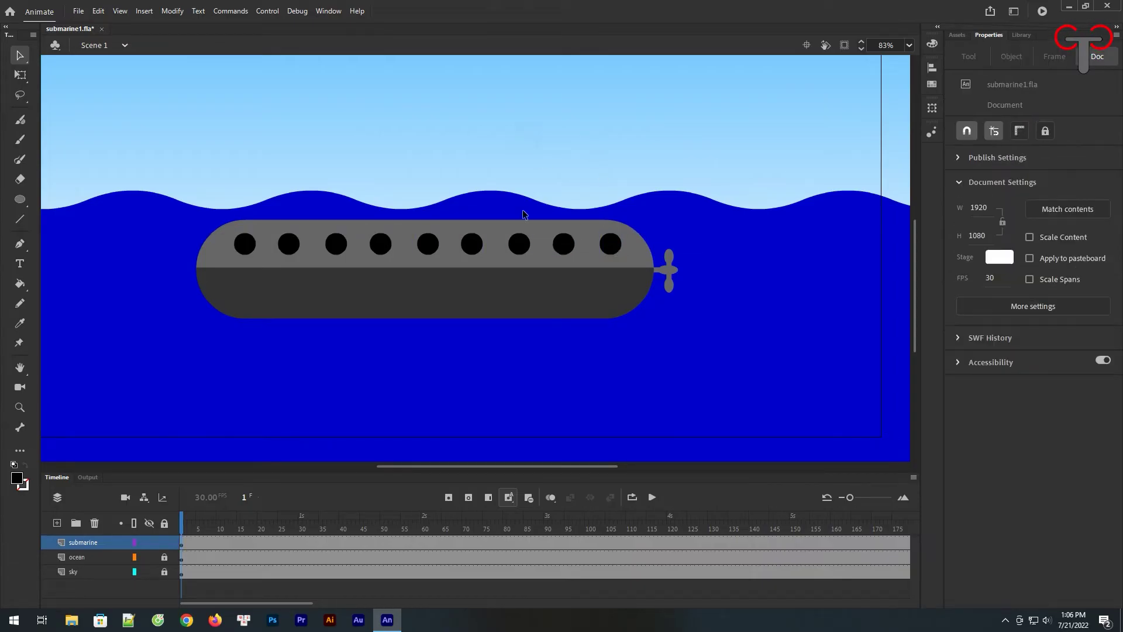
Delete every second porthole in the row, keeping five.
key("ctrl+minus")
key("ctrl+minus")
key("z")
left_click_drag(376, 228, 590, 347)
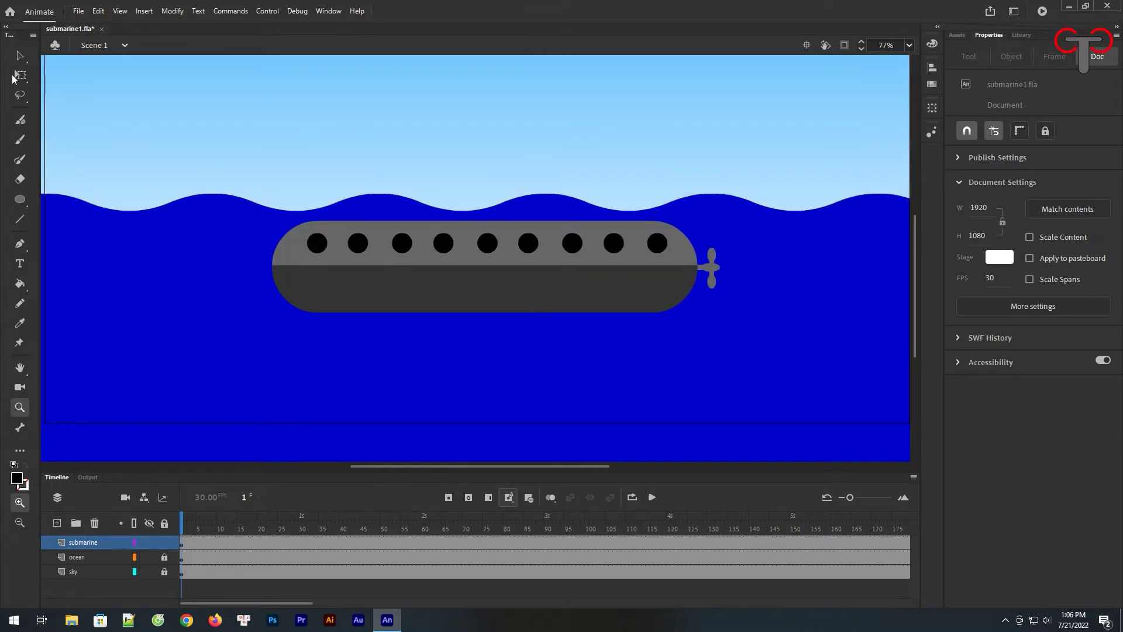
key("v")
left_click(354, 251)
left_click(444, 246, "shift")
key("Delete")
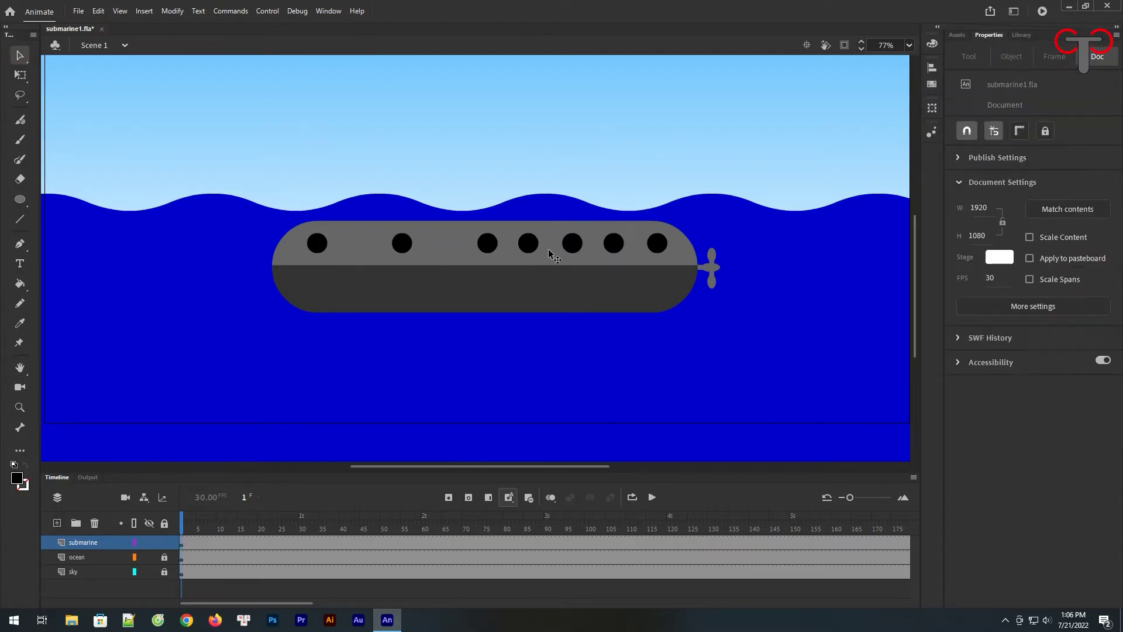
left_click(613, 247)
key("Delete")
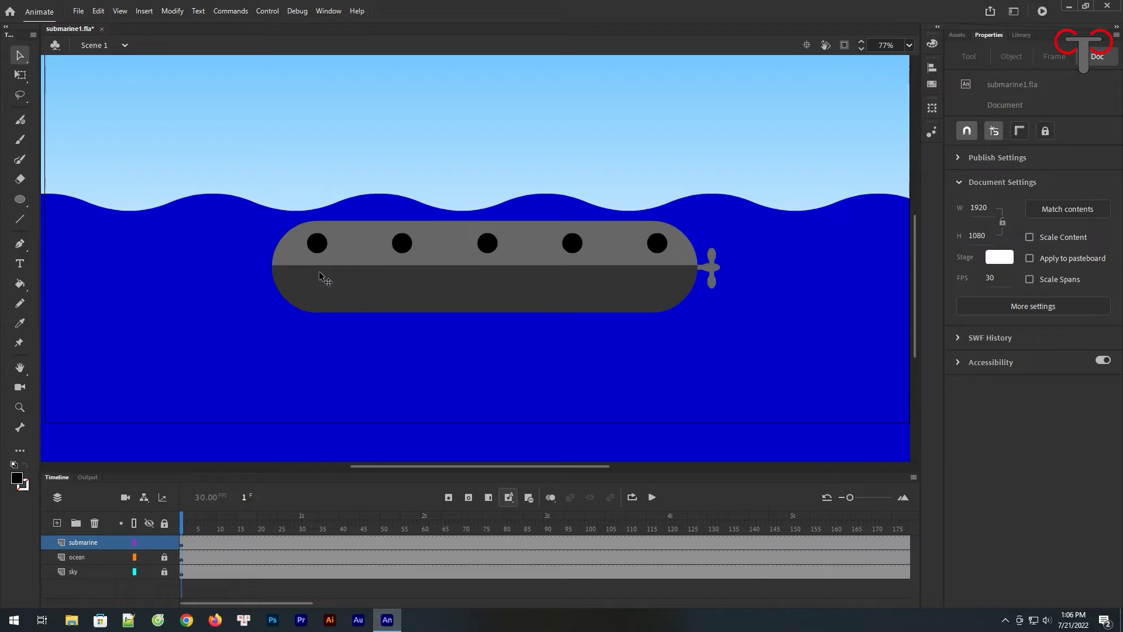
Draw a black rounded rectangle primitive about 25 by 45 px across the hull's upper edge, near the first porthole.
left_click(19, 199)
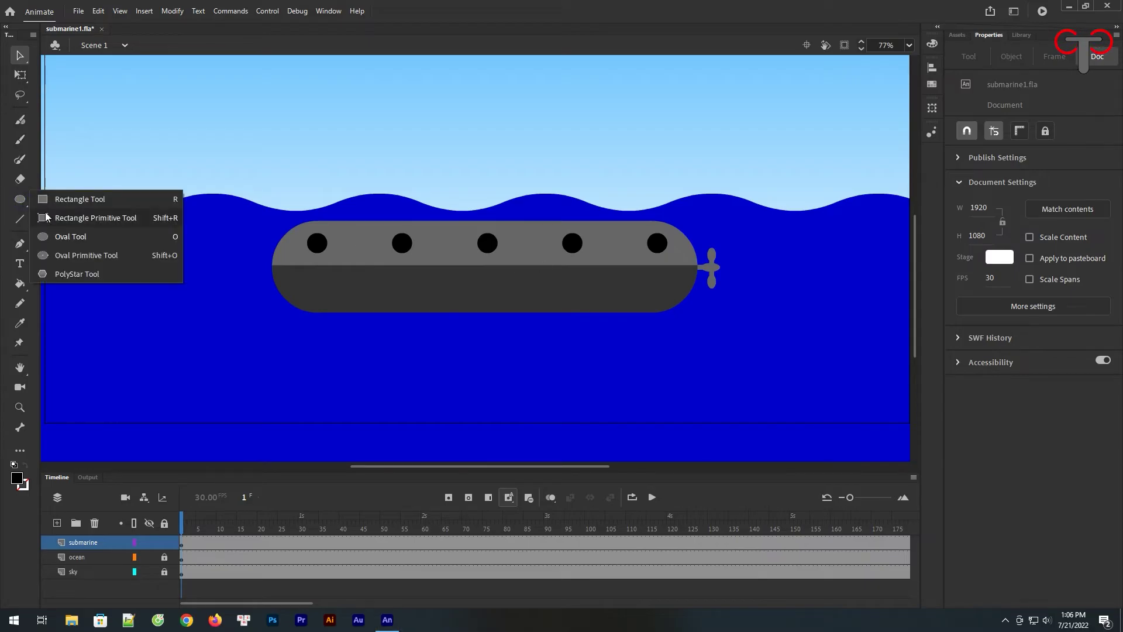
left_click(54, 219)
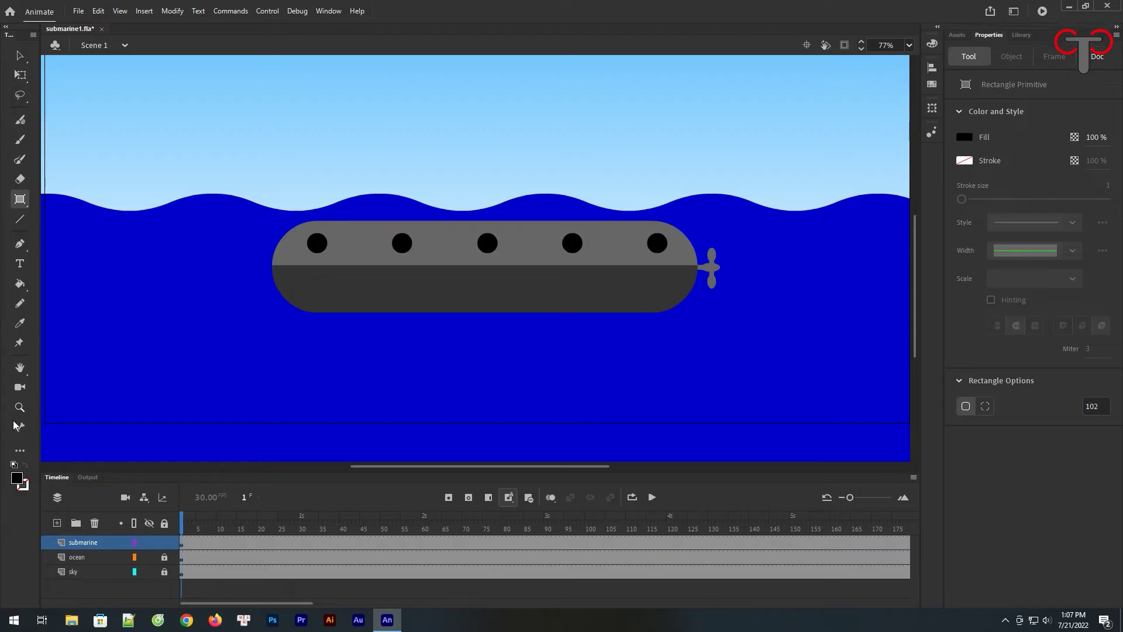
left_click_drag(326, 209, 338, 230)
left_click(329, 220)
Send the small black post behind the submarine body.
left_click(19, 55)
right_click(333, 222)
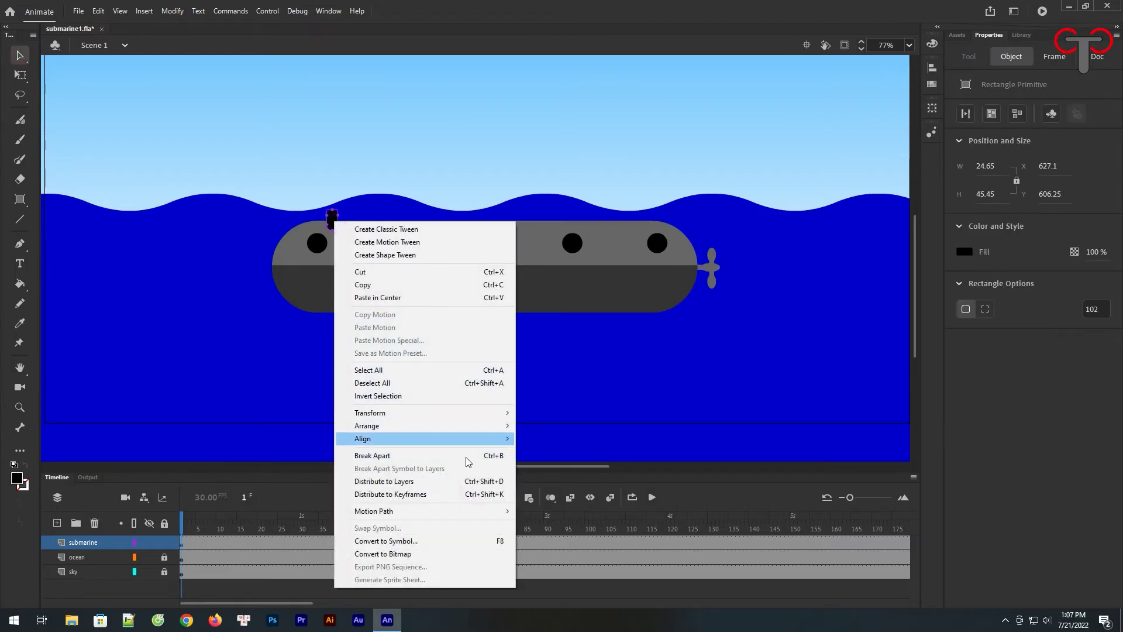
mouse_move(375, 425)
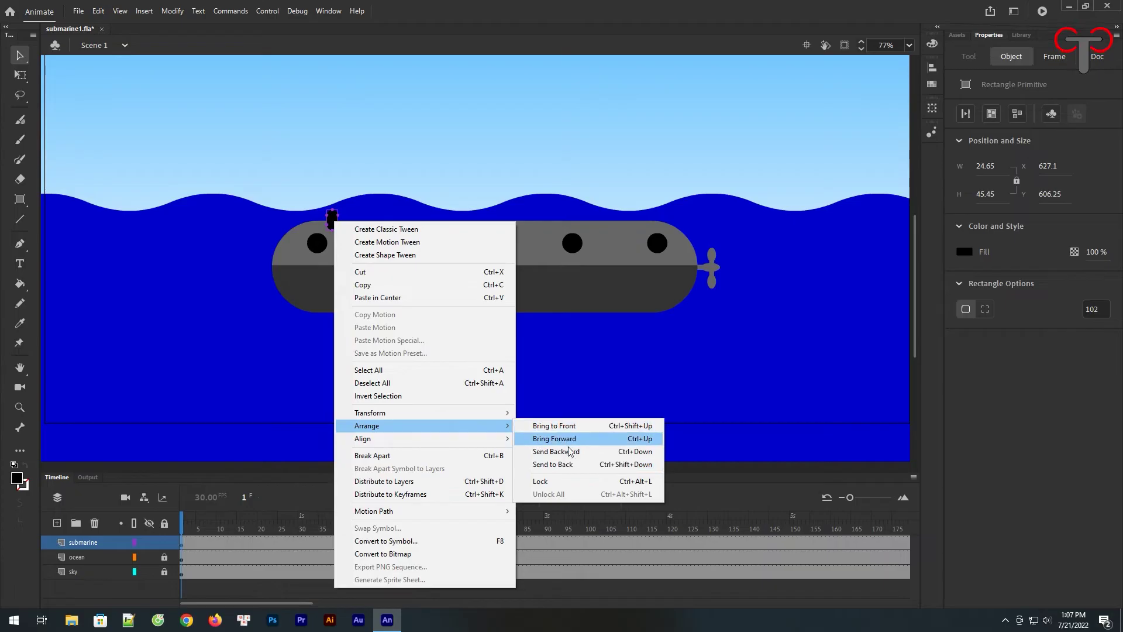
left_click(552, 464)
left_click(357, 219)
left_click(332, 215)
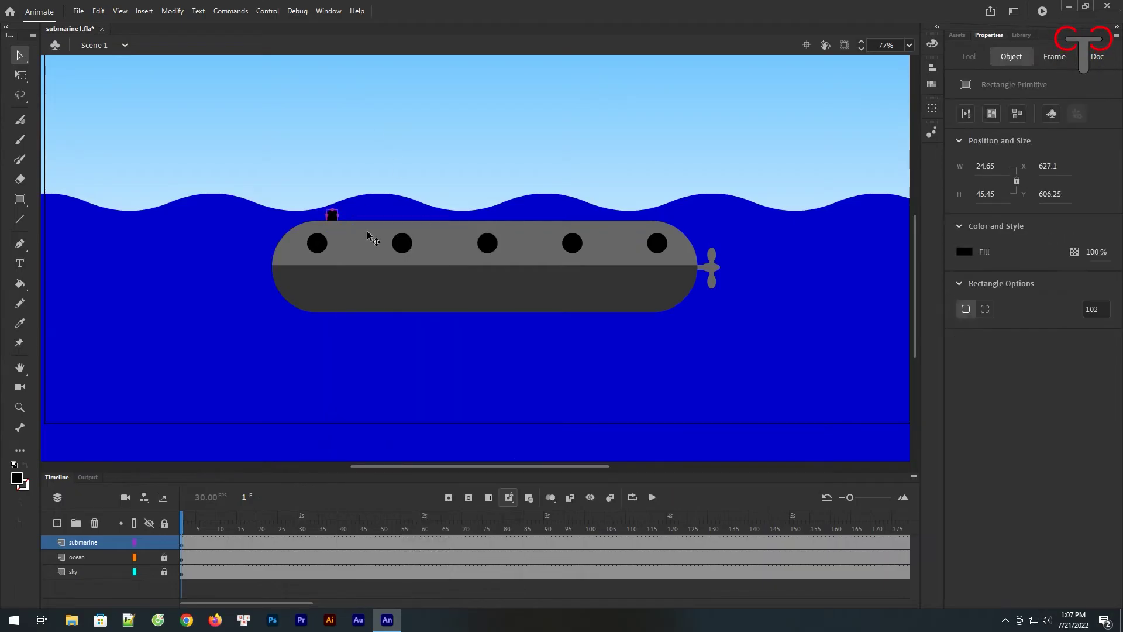
Draw a thin black rounded bar about 142 by 12 px extending along the hull from the top of the post.
left_click(20, 407)
left_click_drag(271, 169, 646, 301)
left_click(19, 200)
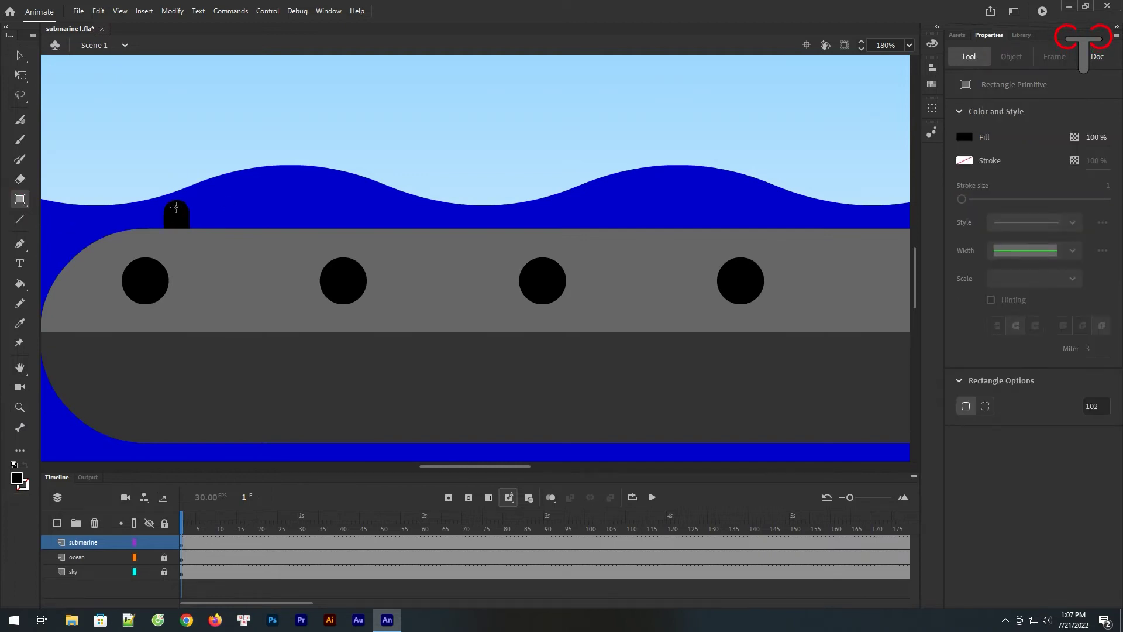
left_click_drag(166, 201, 321, 213)
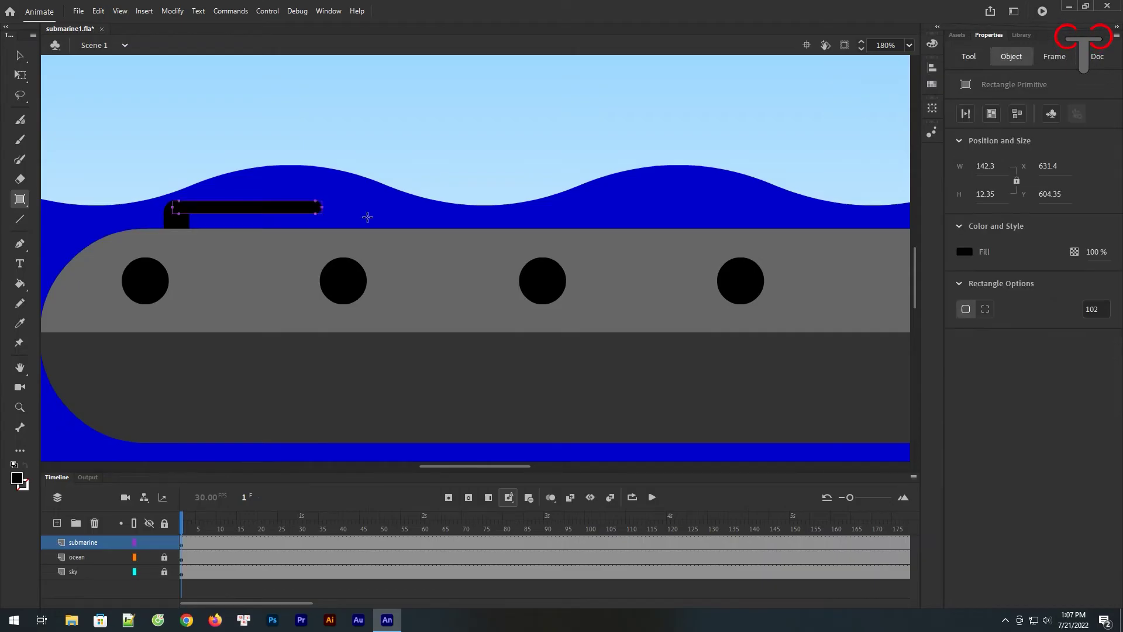
Draw a rounded rectangle primitive about 374 by 104 px in the lower hull's dark grey, straddling the middle of the hull's upper edge.
key("ctrl+minus")
key("ctrl+minus")
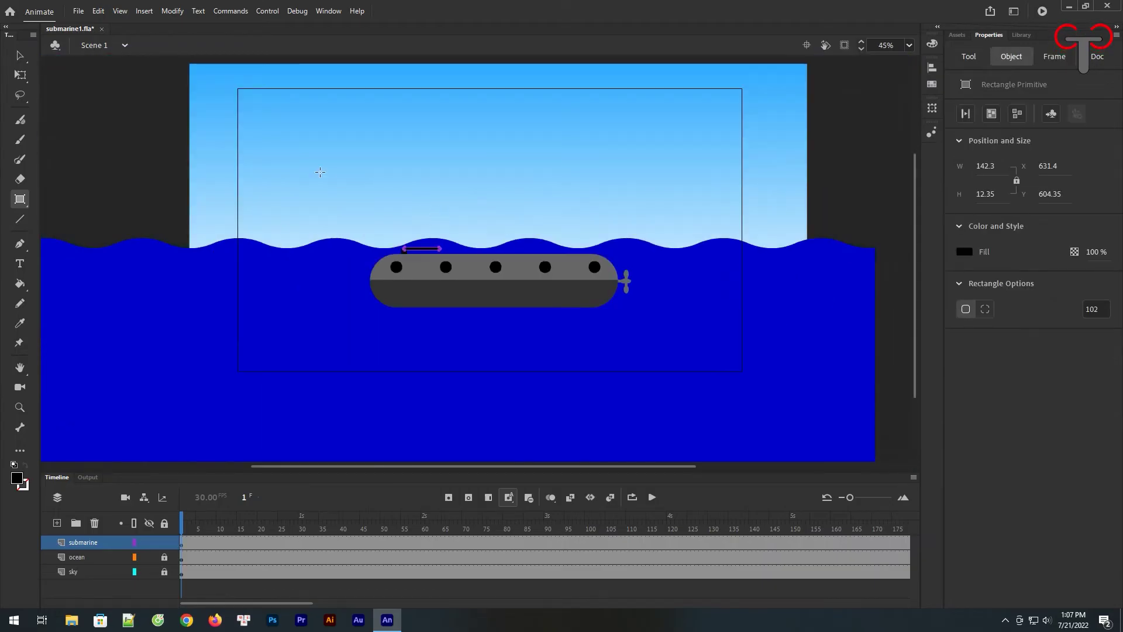
key("v")
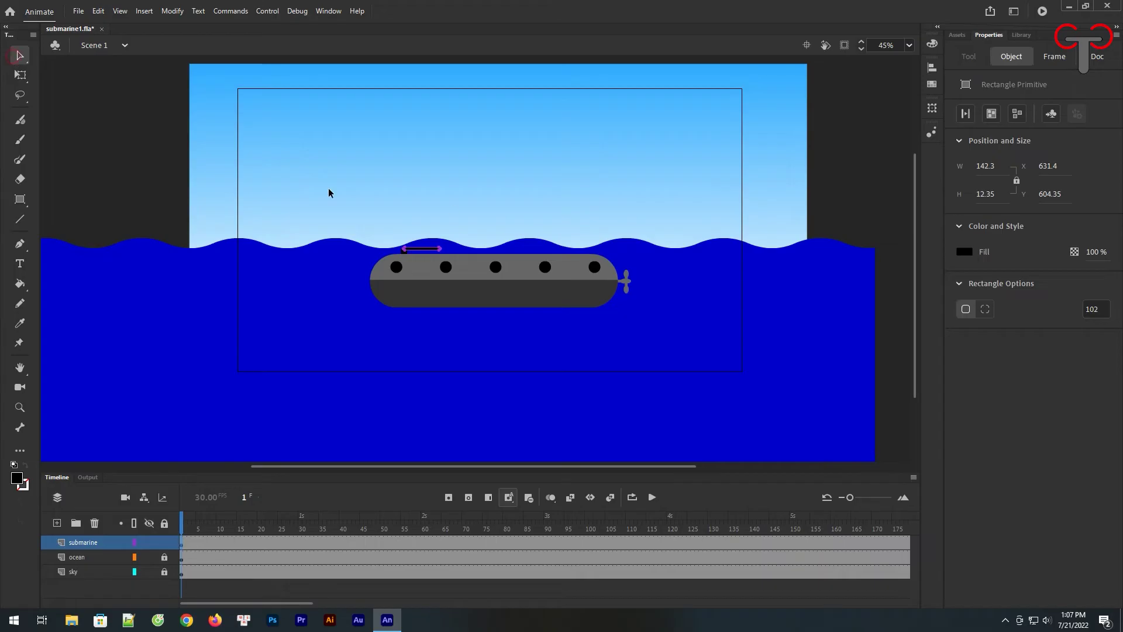
left_click(463, 229)
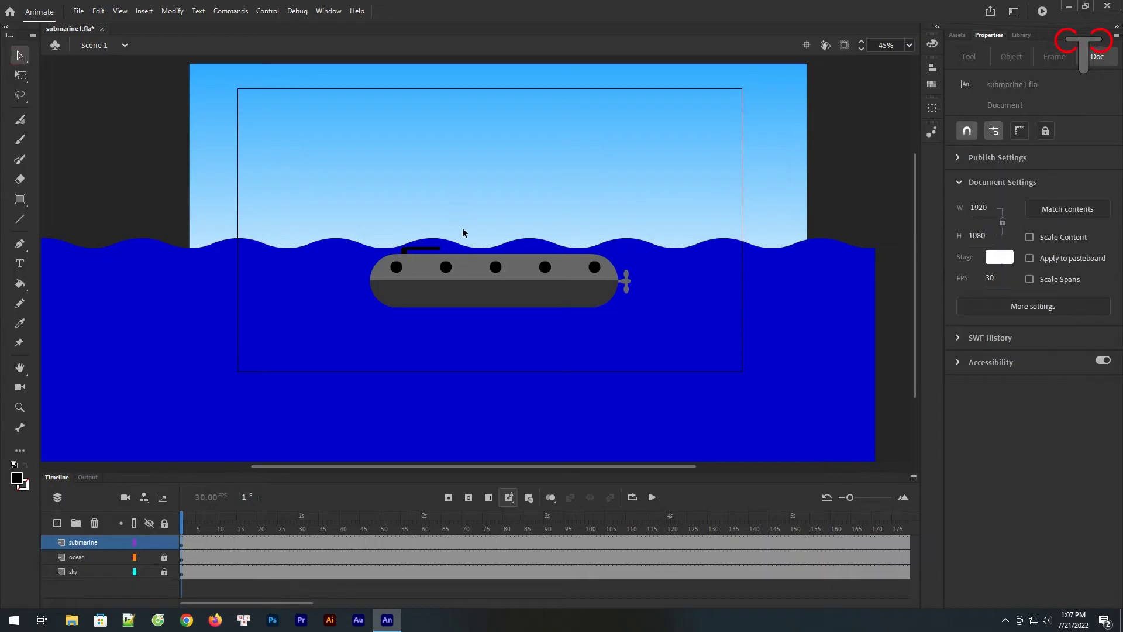
left_click(20, 200)
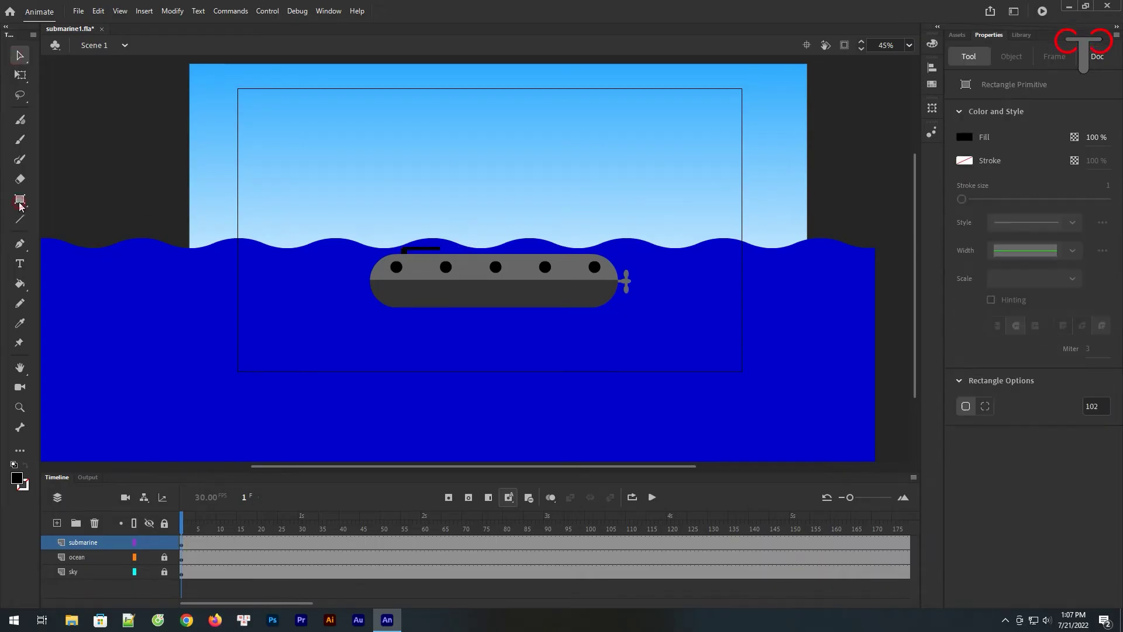
left_click(19, 323)
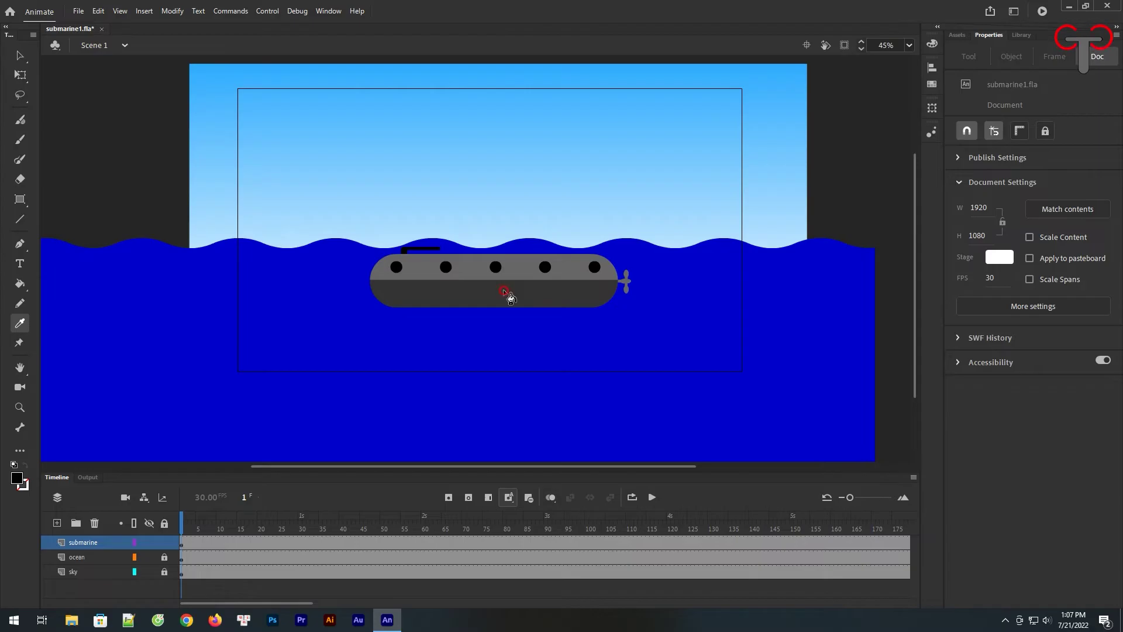
left_click(506, 289)
key("r")
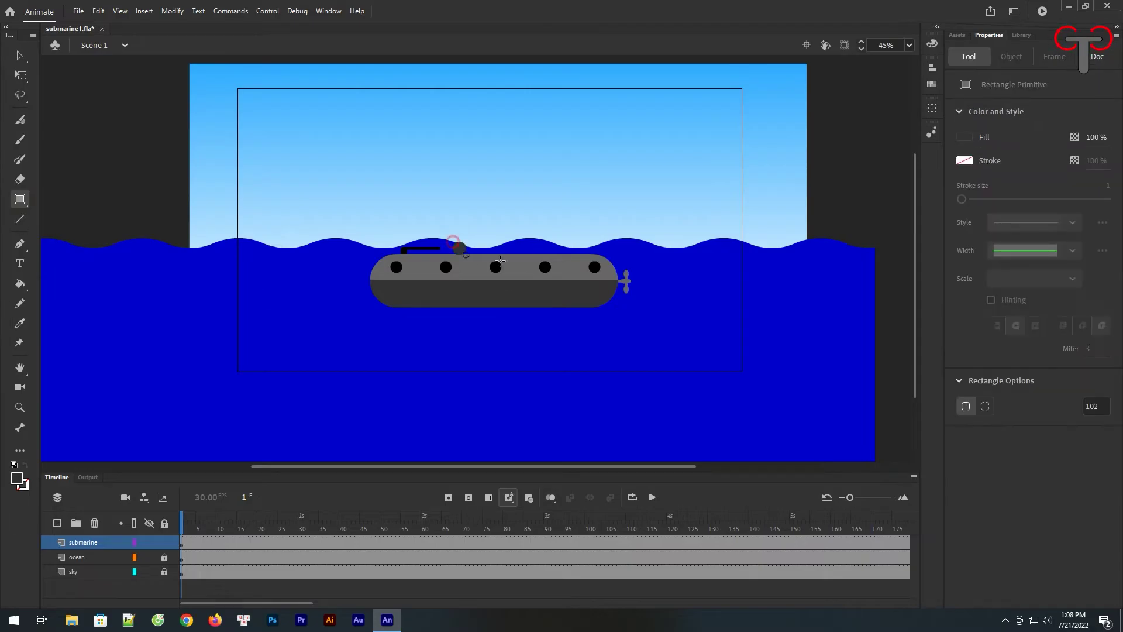
left_click_drag(453, 242, 541, 271)
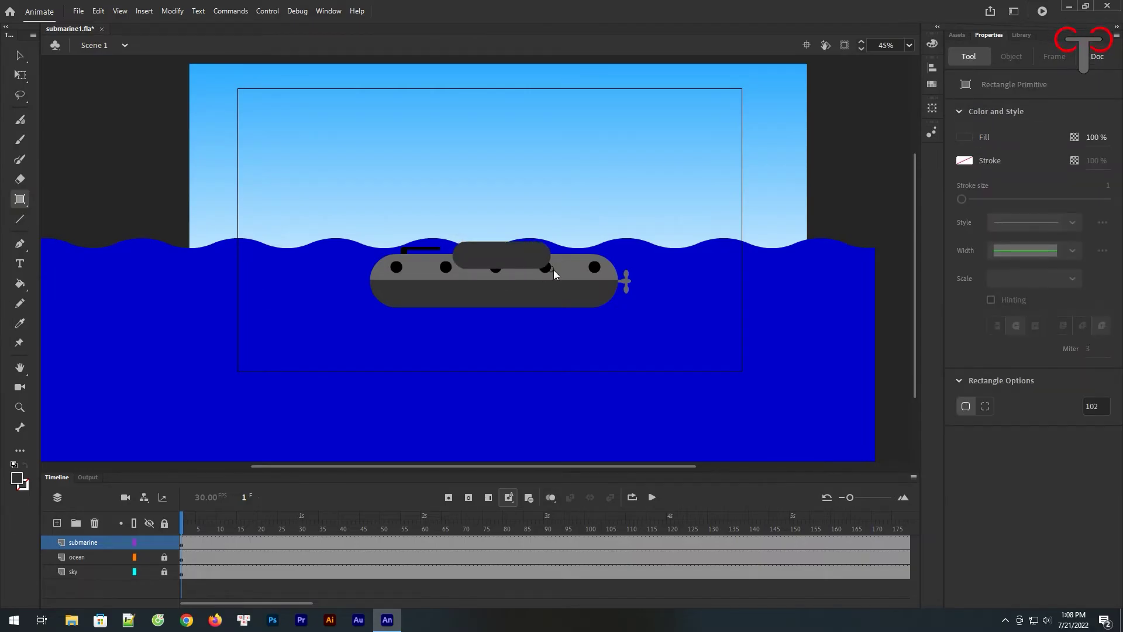
key("v")
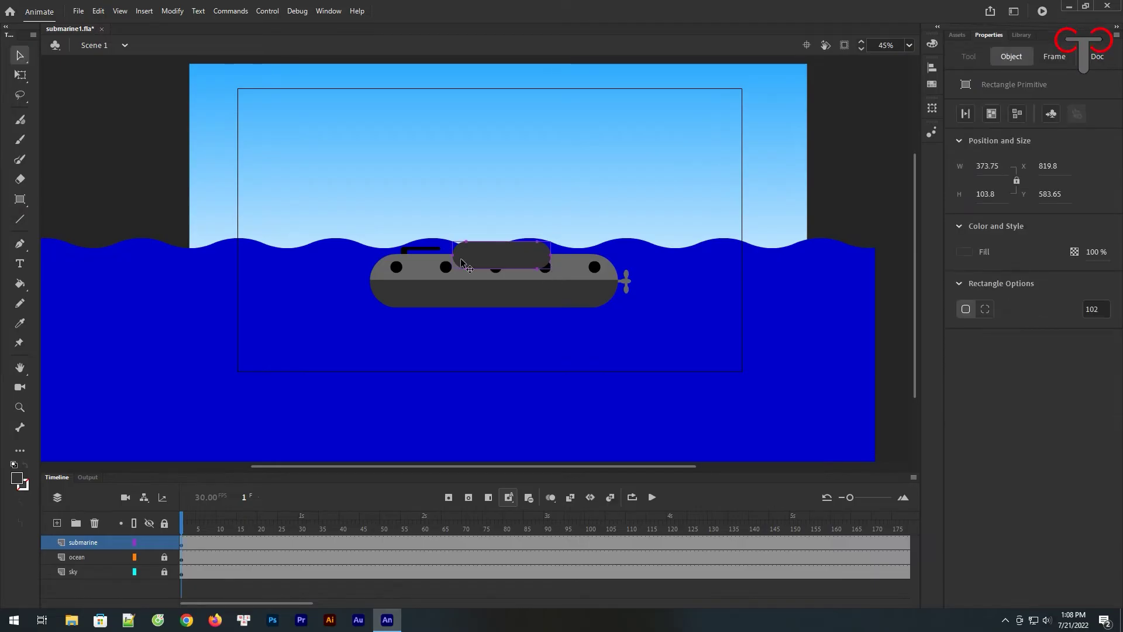
Send the dark grey conning tower behind the submarine's hull and portholes.
right_click(509, 242)
mouse_move(626, 446)
left_click(711, 484)
left_click(594, 178)
left_click(518, 245)
left_click(512, 176)
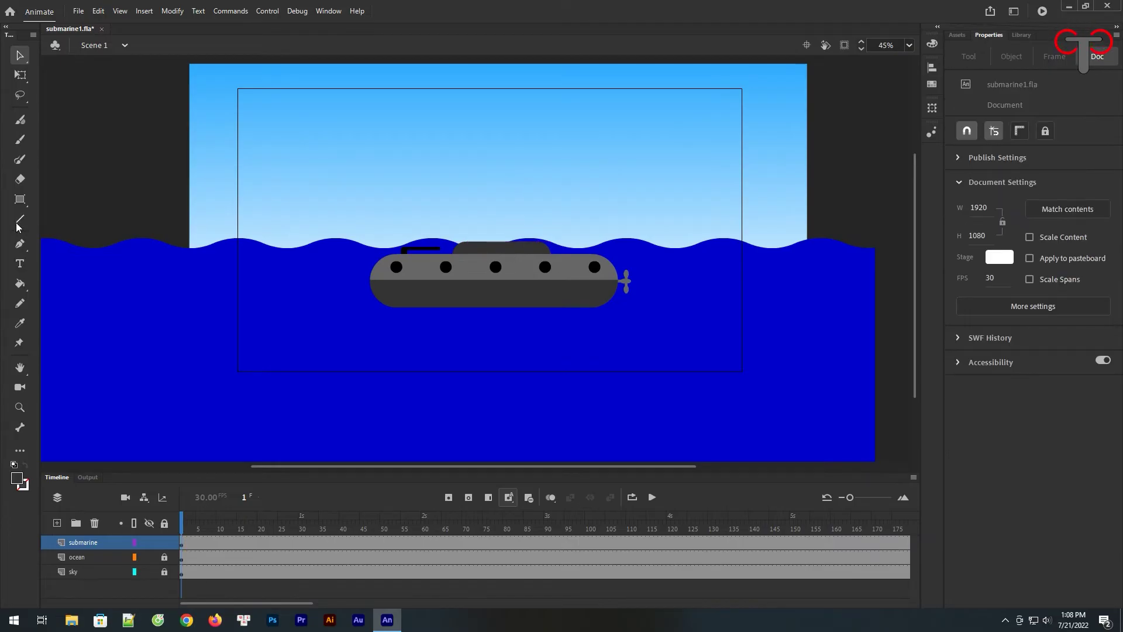
Draw an unfilled rounded rectangle primitive with a black stroke, about 245 by 339 px, in the sky above the submarine.
left_click(20, 201)
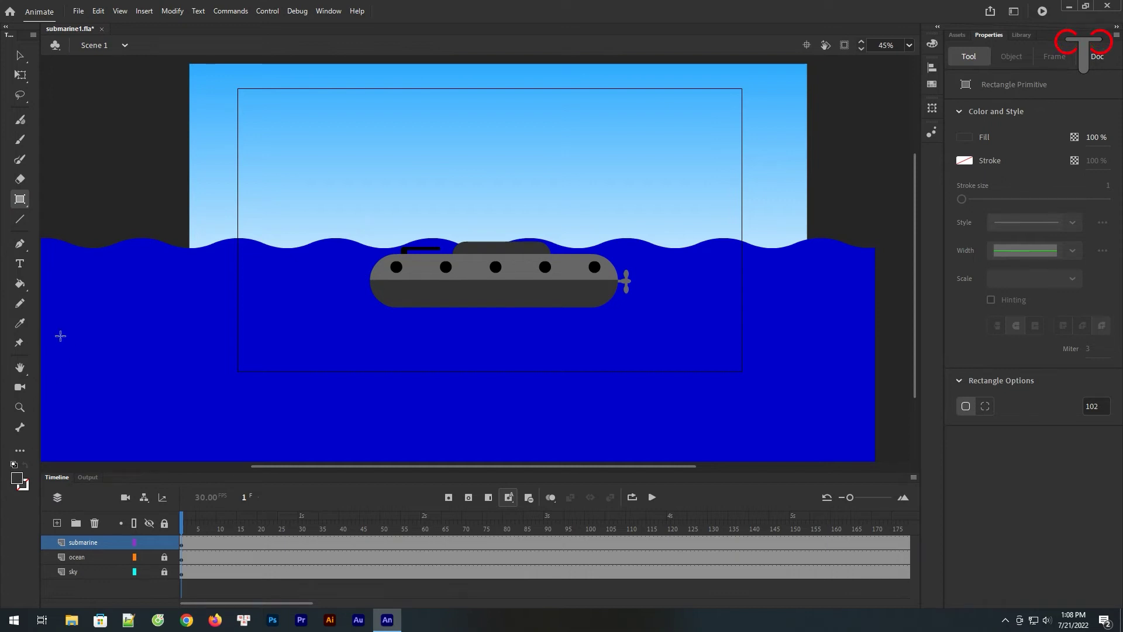
left_click(22, 484)
left_click(214, 328)
left_click_drag(519, 121, 584, 211)
key("v")
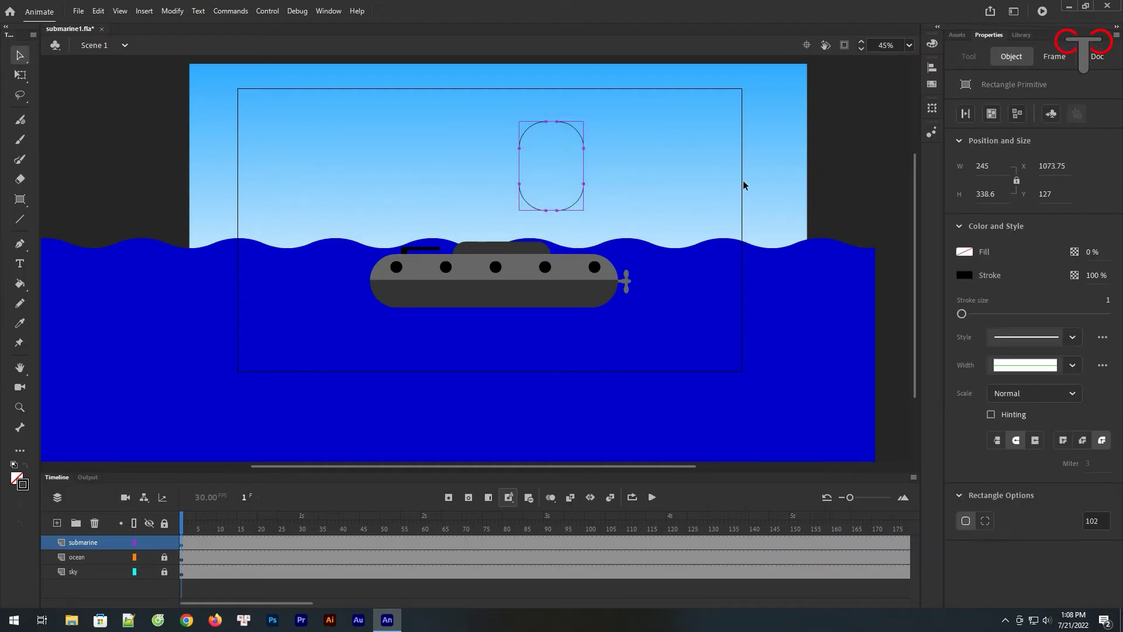
Reduce the outlined rectangle's corner radius to about 53 and thicken its stroke to 40.
left_click_drag(561, 125, 503, 207)
left_click_drag(970, 313, 996, 316)
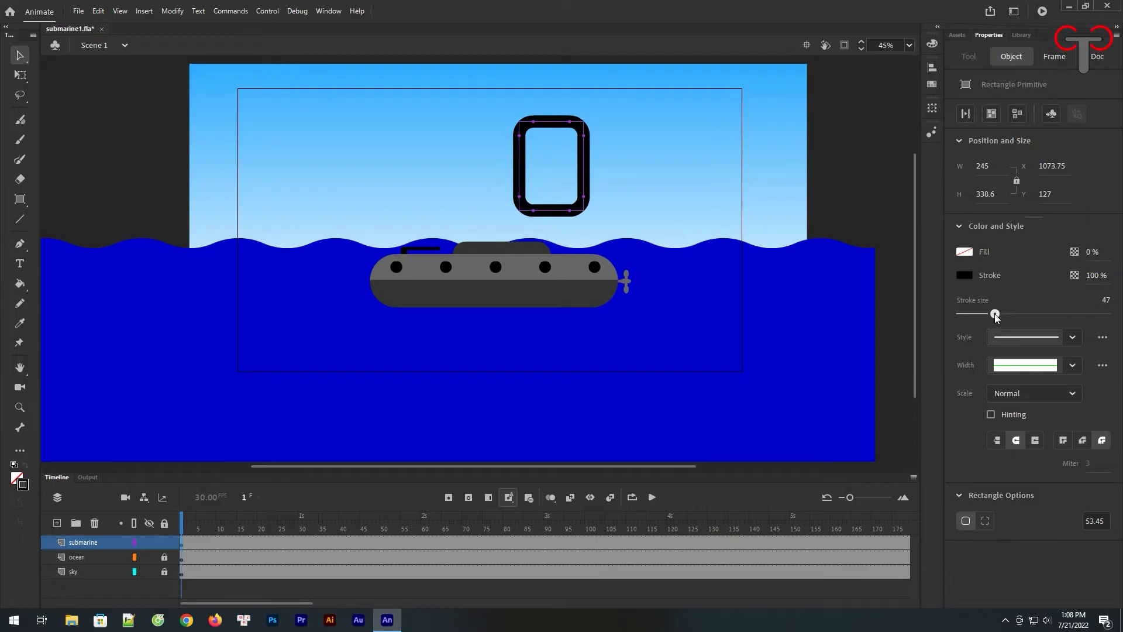
left_click_drag(633, 83, 503, 209)
left_click(677, 156)
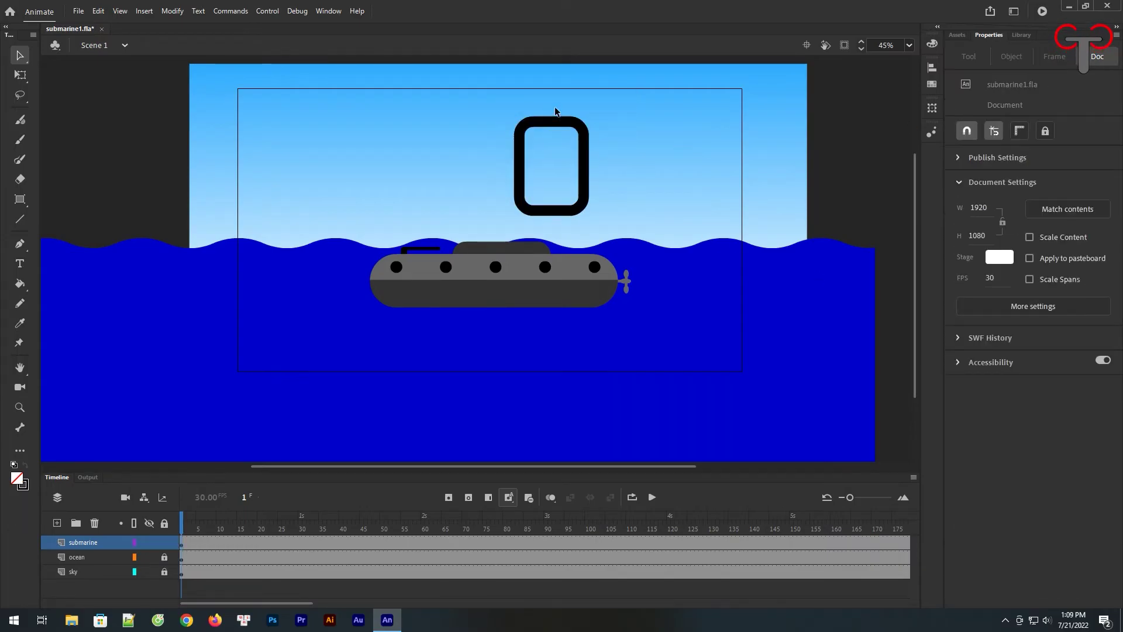
Delete the left side and bottom of the thick black outline, keeping a hook-shaped periscope pipe.
left_click_drag(503, 105, 531, 226)
key("Delete")
key("Delete")
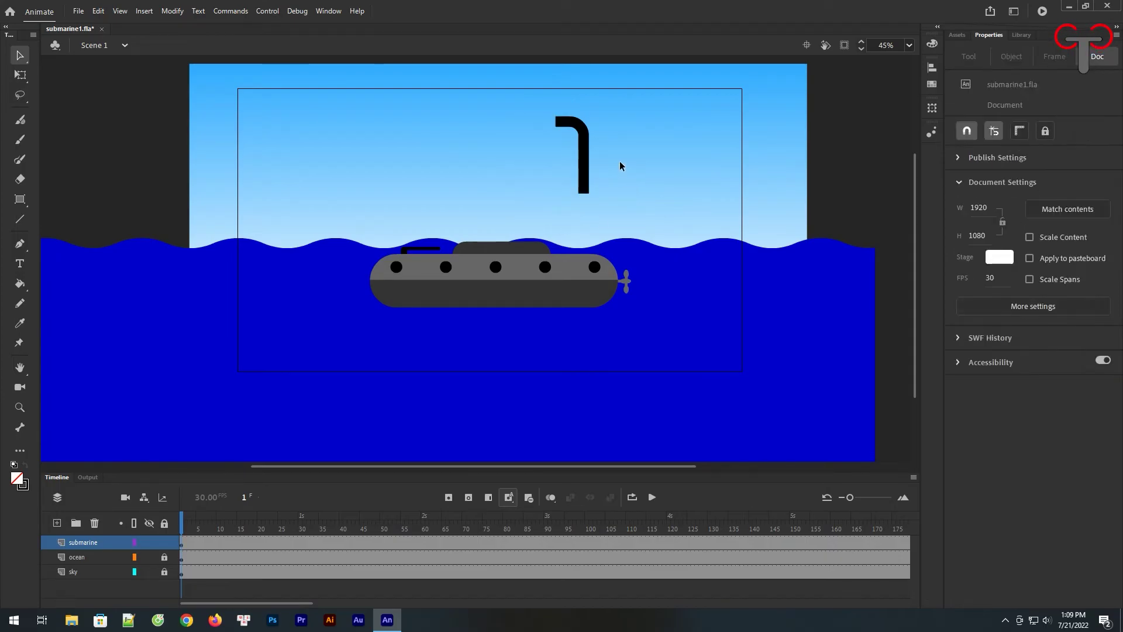
Move the hook-shaped pipe toward the conning tower and scale it down to less than half its size.
left_click(587, 171)
mouse_move(592, 171)
left_mouse_down()
mouse_move(520, 239)
mouse_move(525, 218)
mouse_move(559, 192)
left_mouse_up()
key("z")
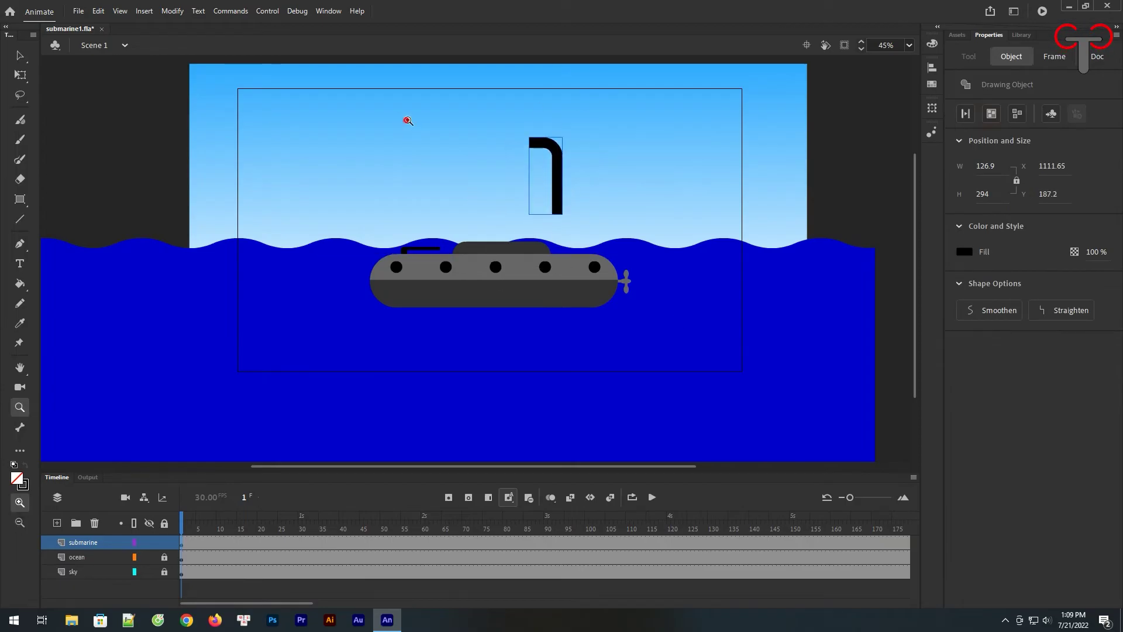
left_click_drag(405, 117, 680, 316)
key("q")
left_click_drag(457, 93, 478, 144)
left_click(275, 145)
Draw a black rounded cap about 8 by 23 px over the pipe's open end and combine it with the pipe.
left_click(20, 199)
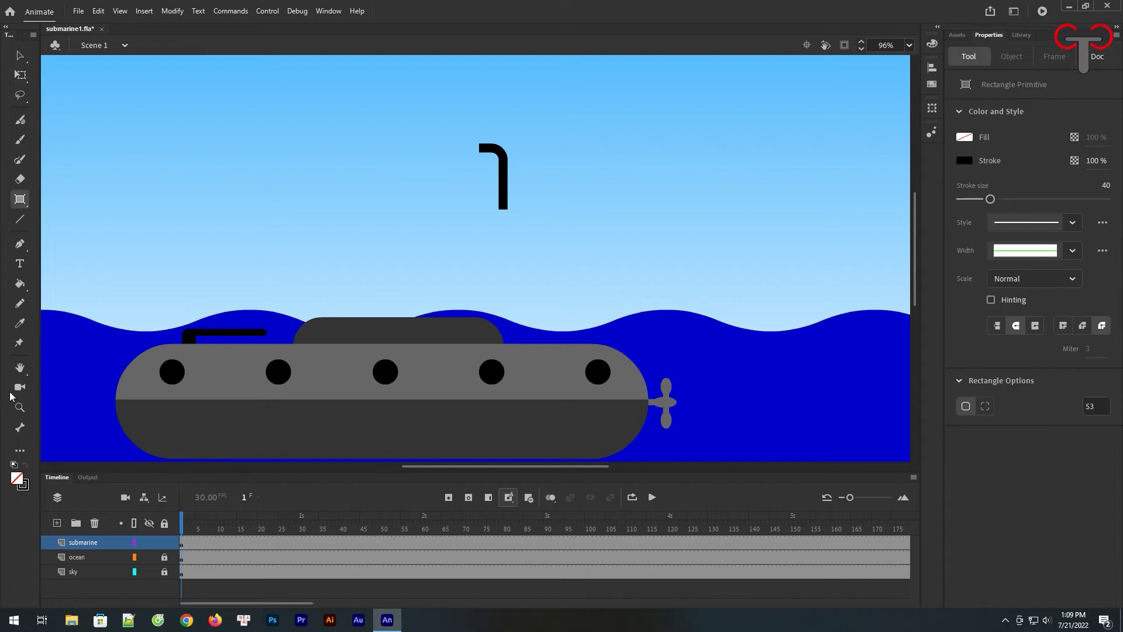
key("x")
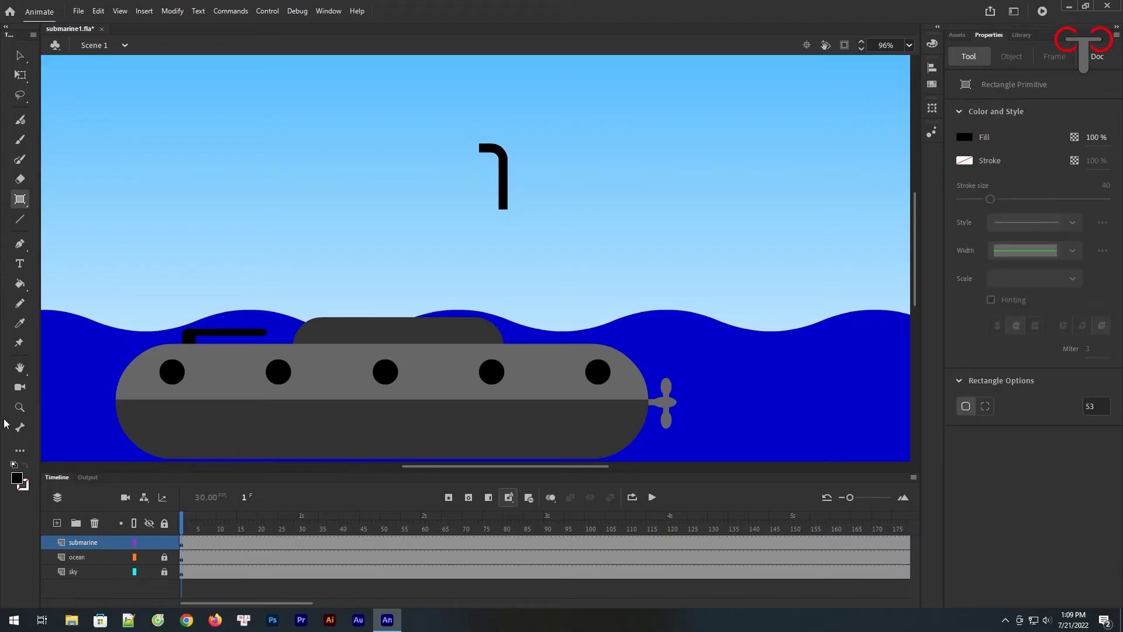
key("z")
left_click_drag(425, 121, 535, 207)
key("r")
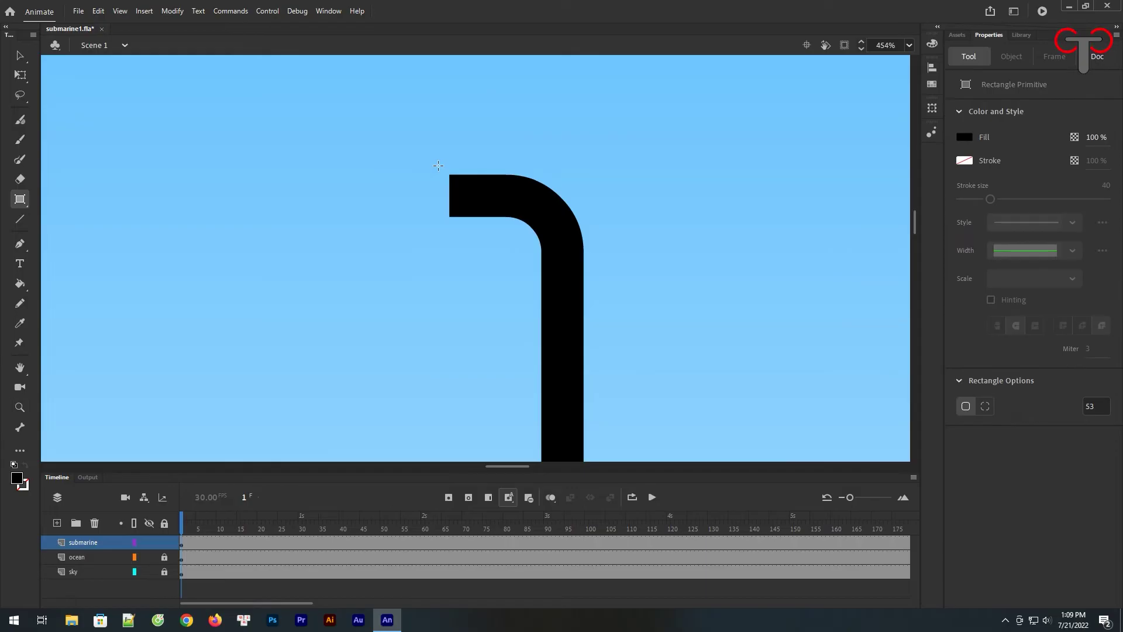
left_click_drag(438, 167, 460, 224)
key("v")
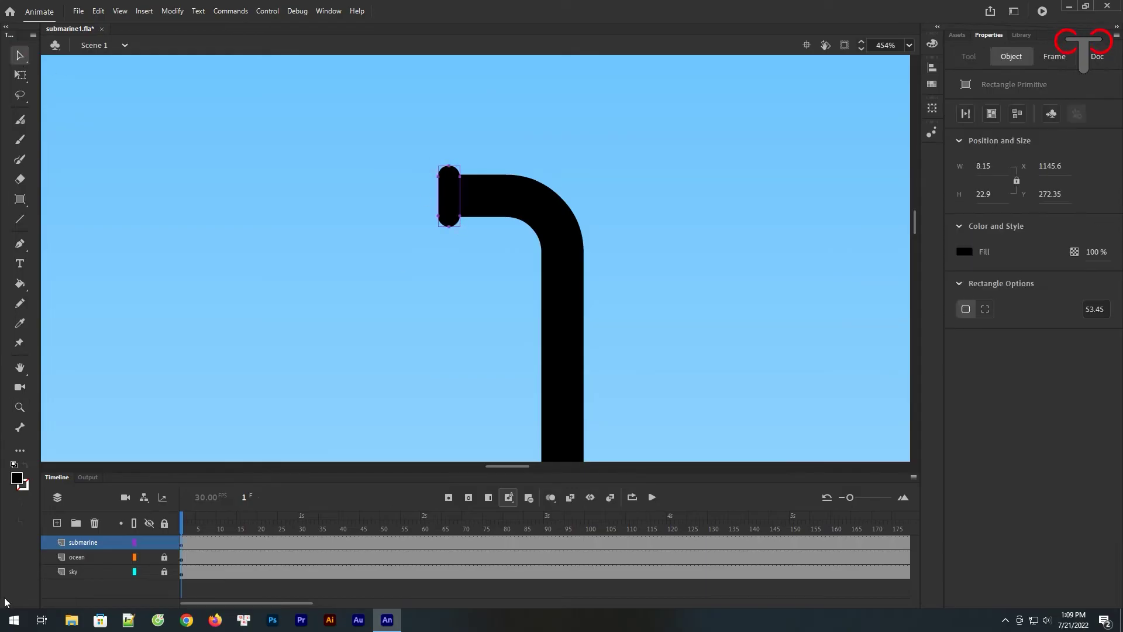
key("ctrl+minus")
key("ctrl+minus")
key("ctrl+b")
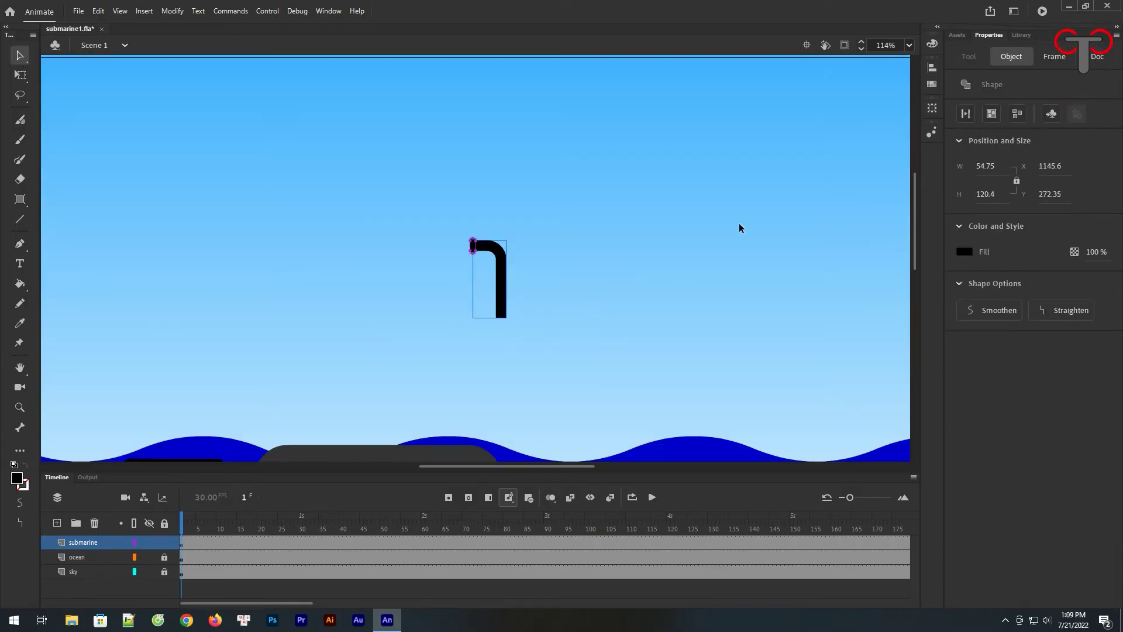
left_click(632, 286)
Move the periscope onto the top of the conning tower and send it to the back.
key("ctrl+minus")
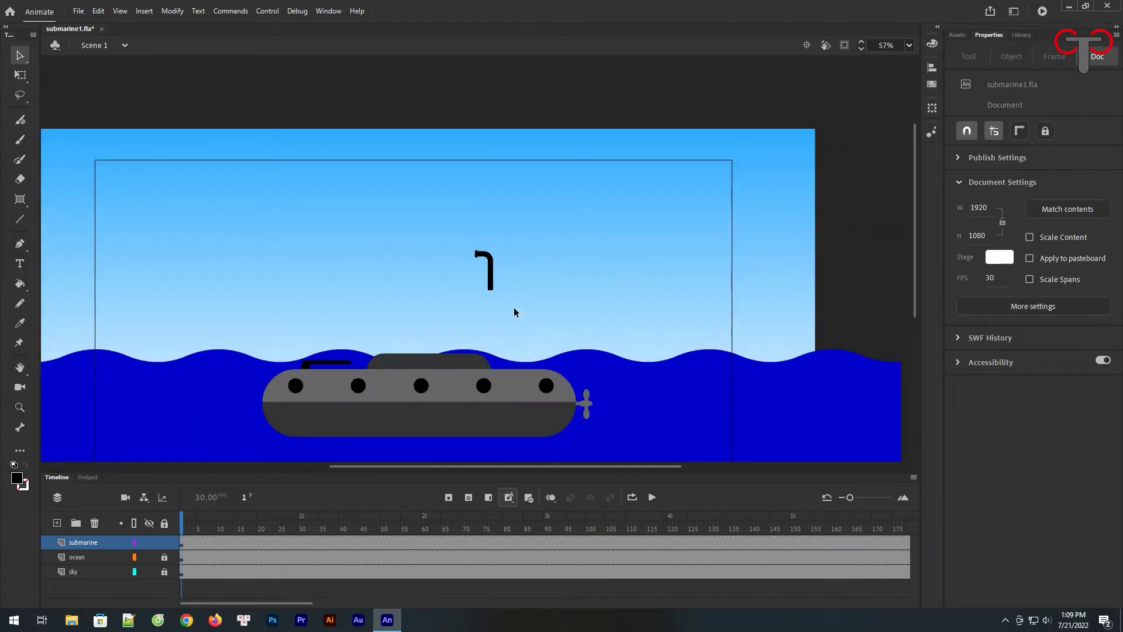
left_click_drag(490, 282, 434, 356)
right_click(428, 353)
mouse_move(552, 446)
left_click(699, 489)
left_click(573, 294)
left_click_drag(483, 382, 553, 266)
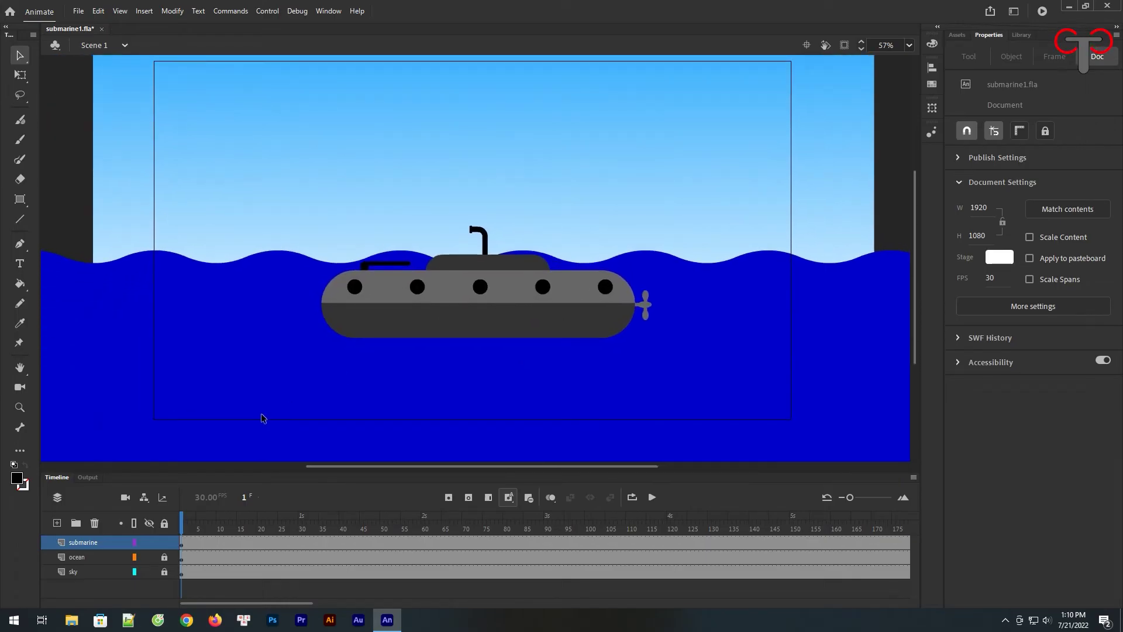
Add a new layer named "missle" above the submarine layer and lock the submarine layer.
key("ctrl+minus")
mouse_move(183, 527)
left_mouse_down()
mouse_move(409, 526)
mouse_move(179, 528)
left_mouse_up()
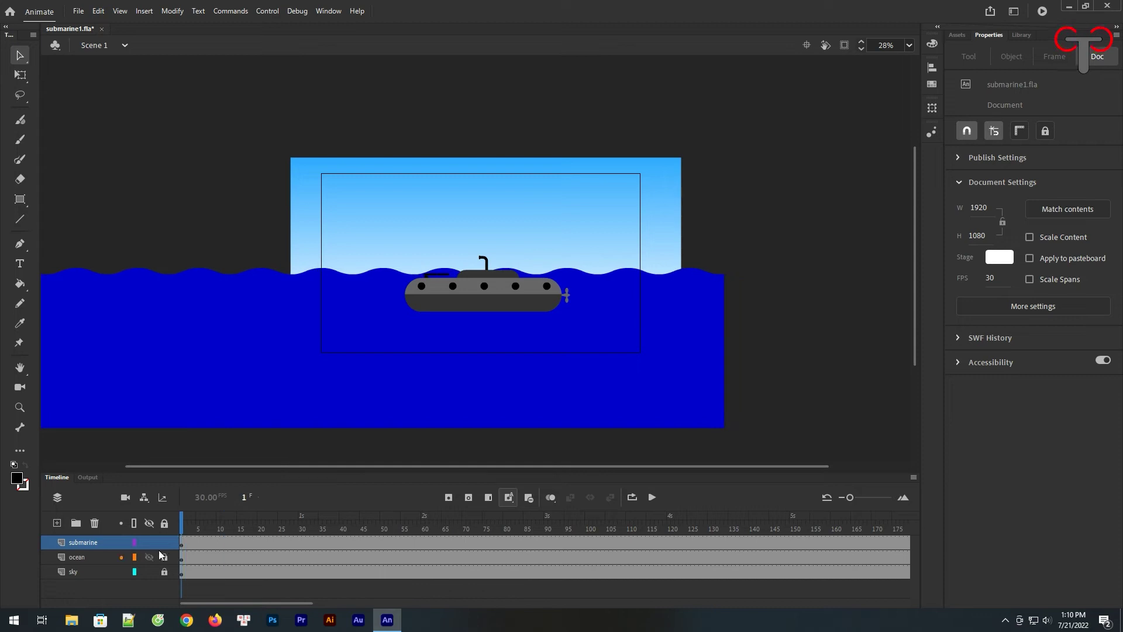
left_click(57, 523)
left_click(96, 544)
double_click(96, 544)
type("missle")
key("Return")
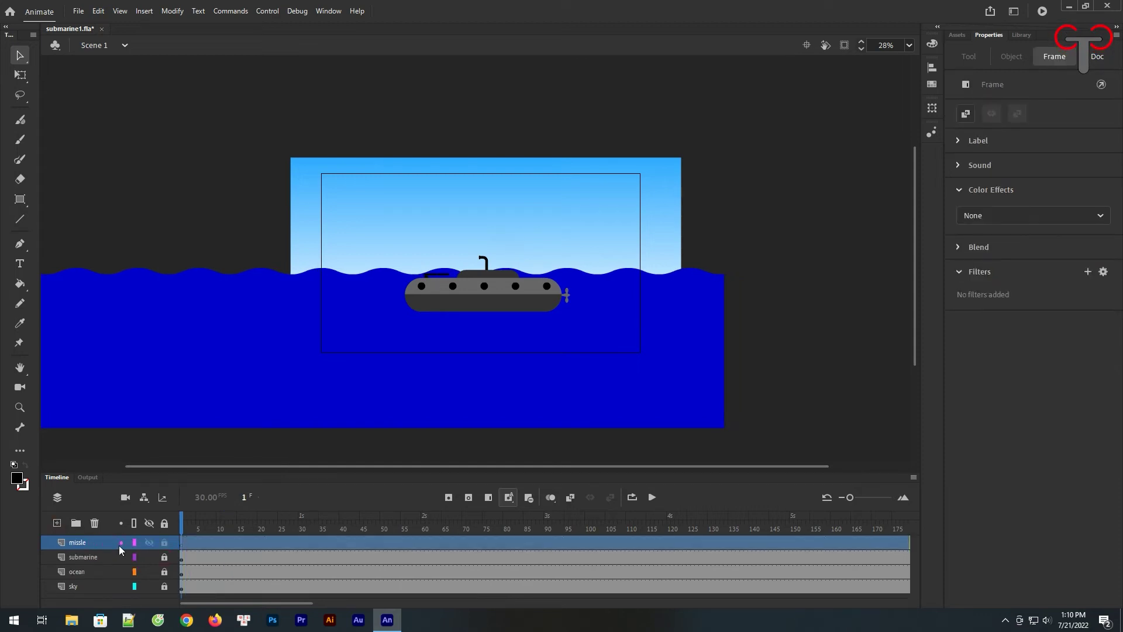
left_click(404, 449)
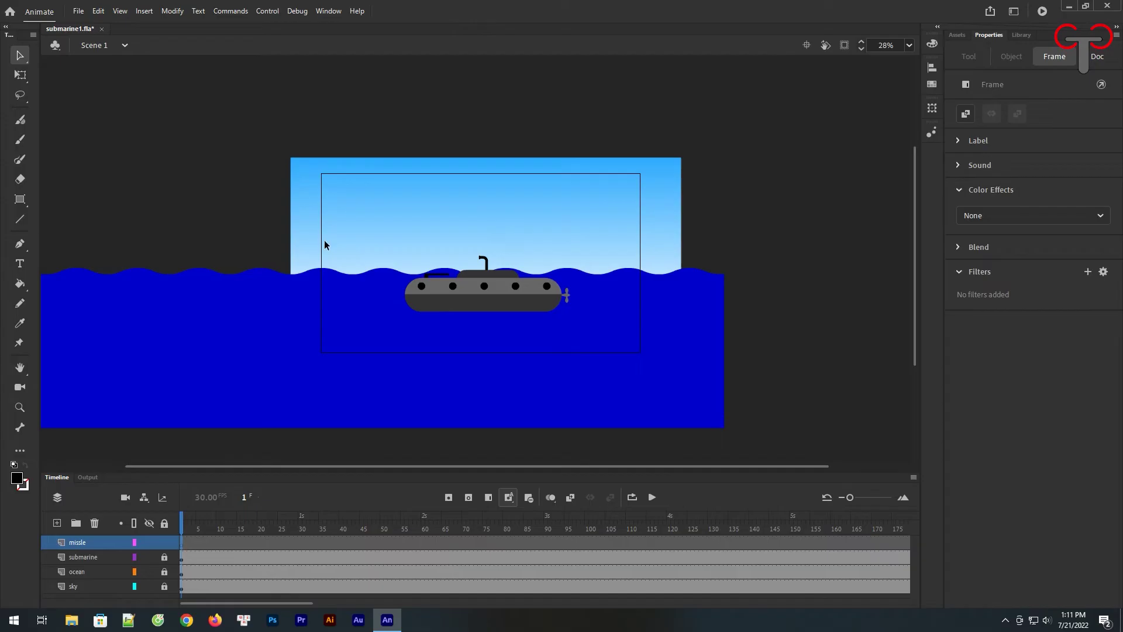
Draw a black rounded rectangle primitive about 305 by 50 px below the submarine as the missile body.
left_click(19, 407)
left_click_drag(372, 261, 571, 329)
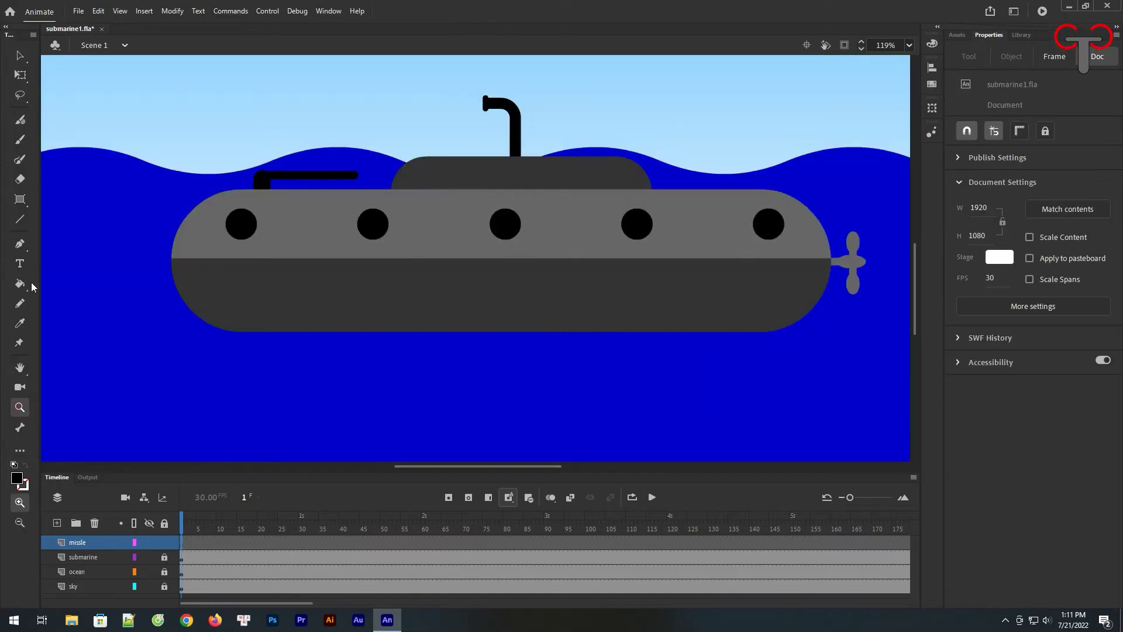
left_click(19, 199)
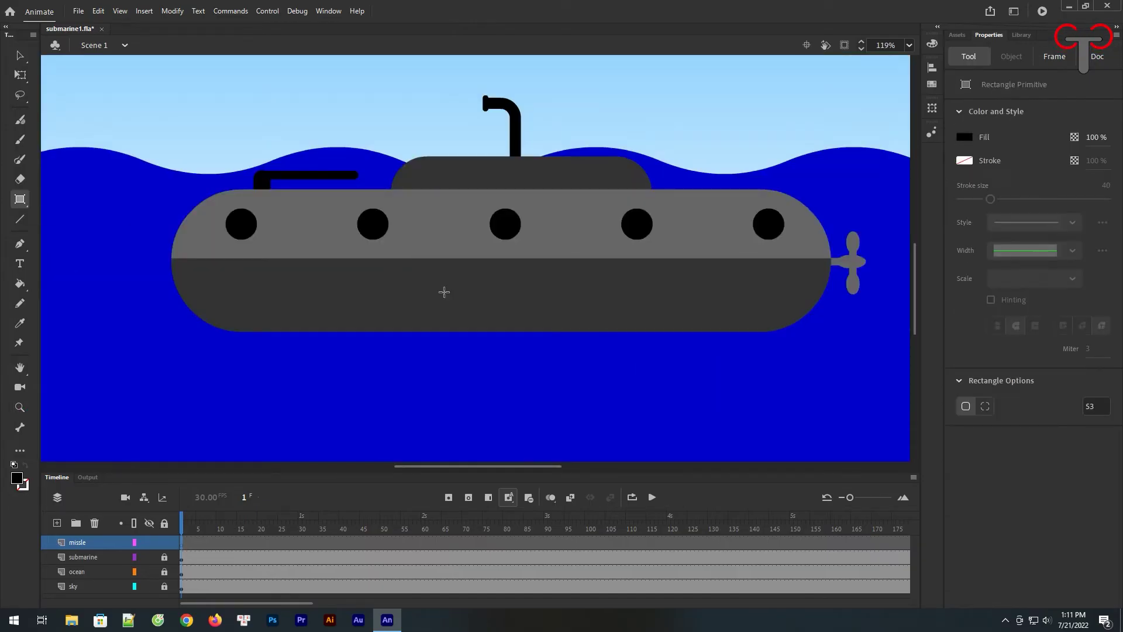
scroll(523, 381, "down", 3)
left_click_drag(406, 253, 619, 287)
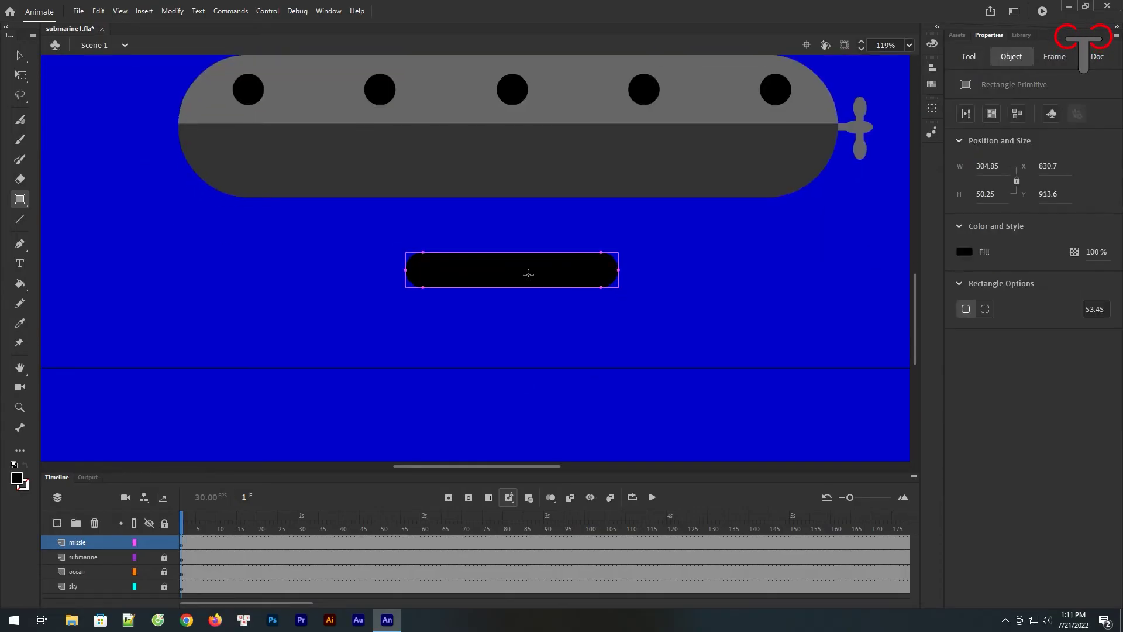
Convert the missile body to an editable shape and trim its right end into a tapered tip.
left_click(971, 114)
key("v")
left_click_drag(664, 222, 607, 328)
left_click_drag(631, 236, 603, 309)
key("Delete")
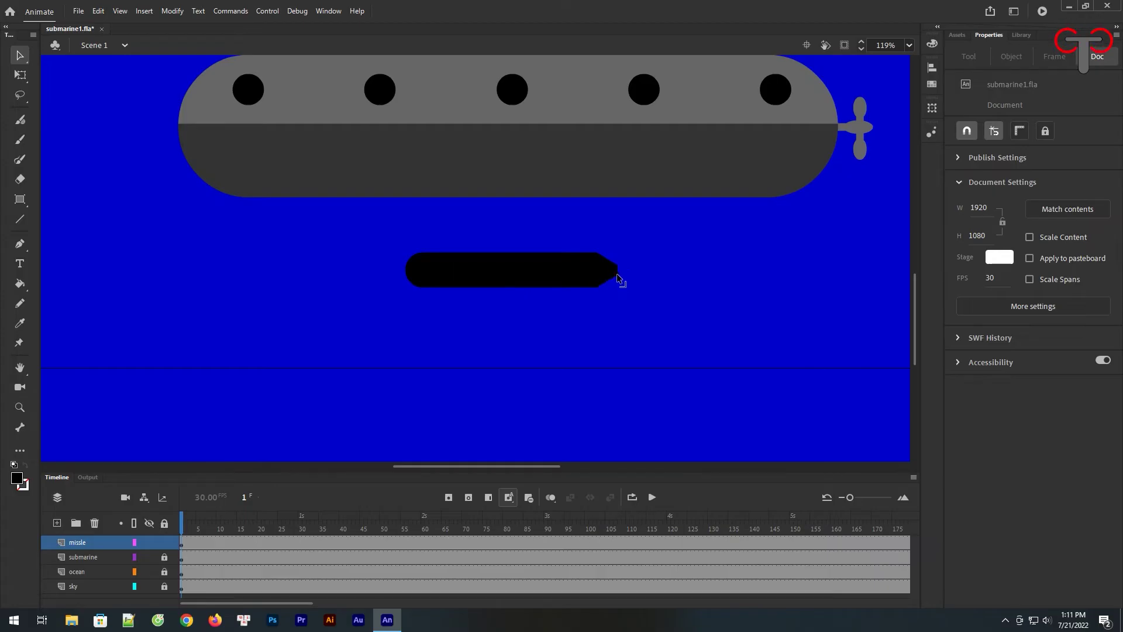
Fill the missile's rounded left end and tapered right end with red.
left_click_drag(438, 235, 404, 294)
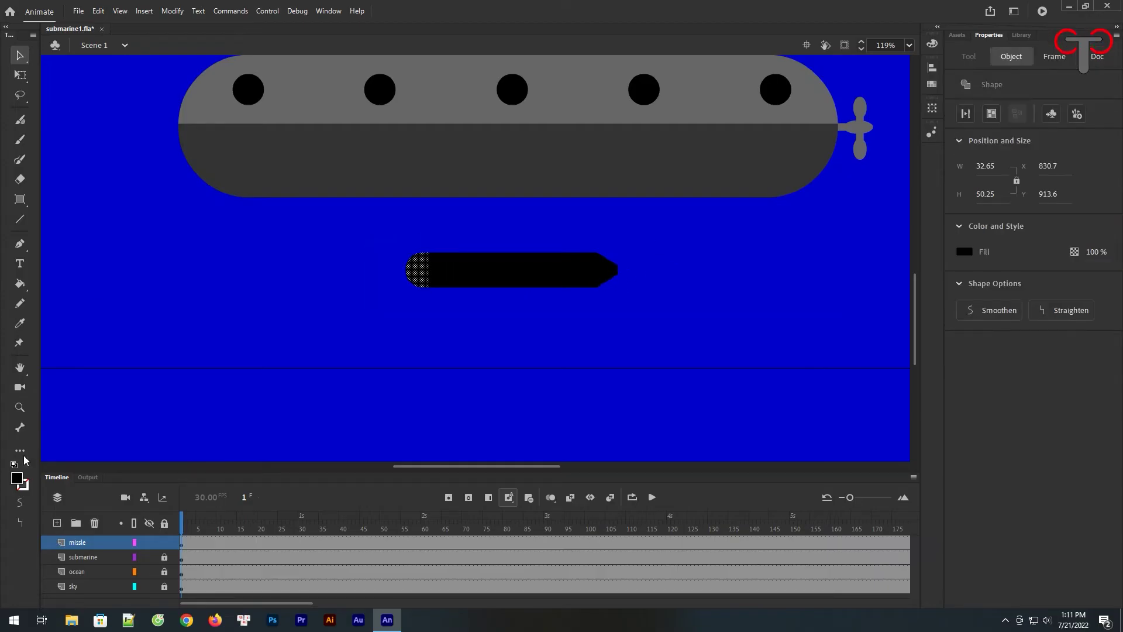
left_click(20, 481)
left_click(73, 392)
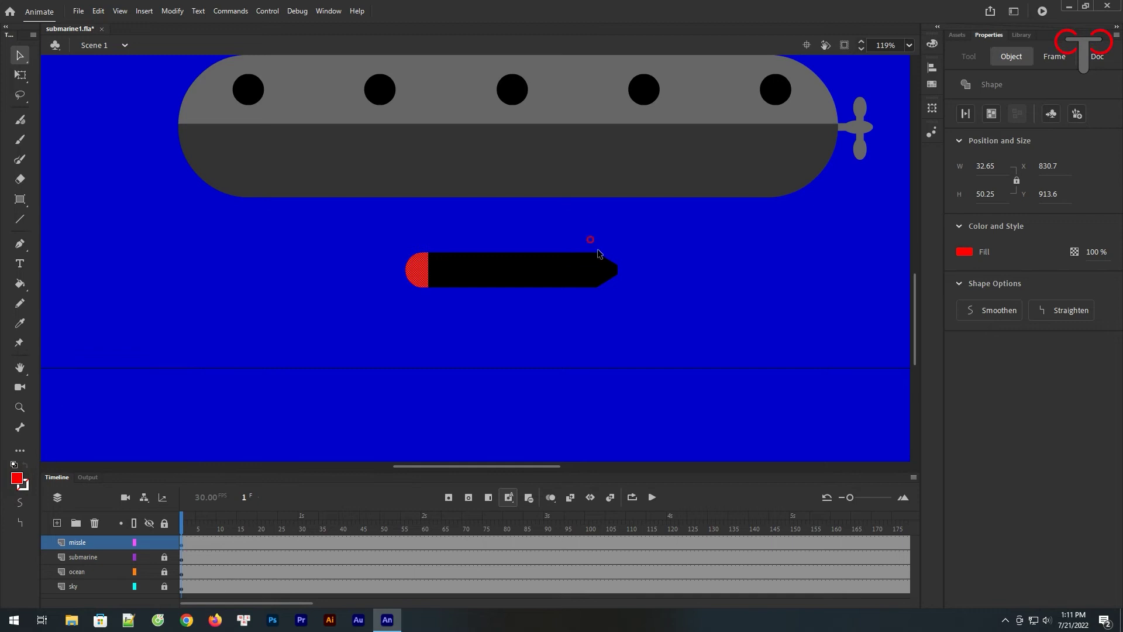
left_click_drag(591, 241, 644, 319)
left_click(20, 481)
left_click(66, 395)
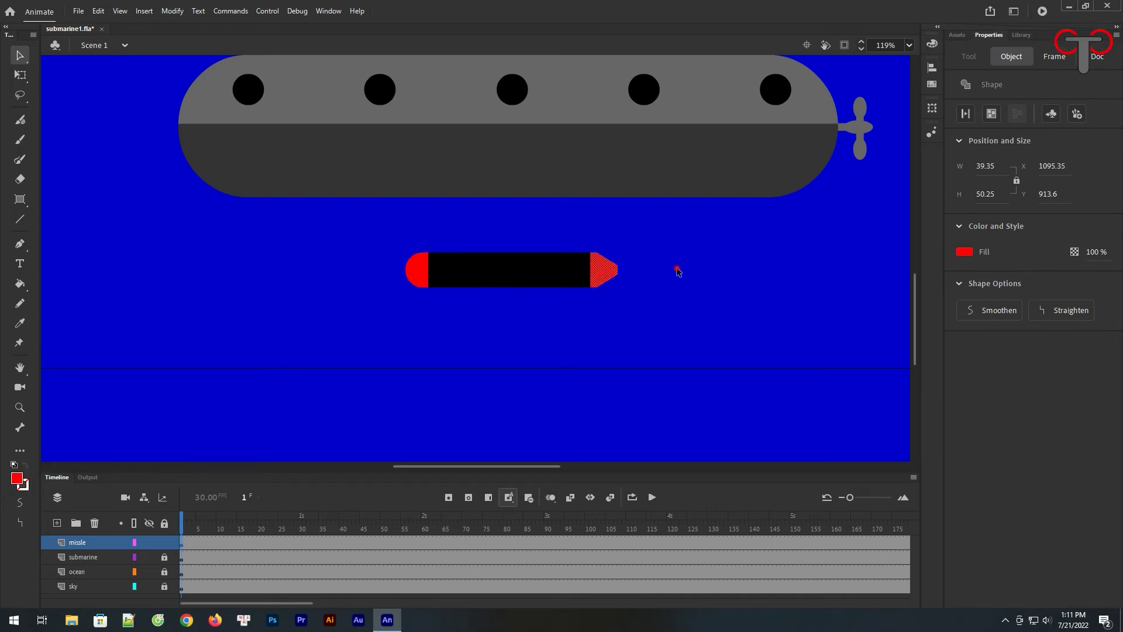
left_click(673, 269)
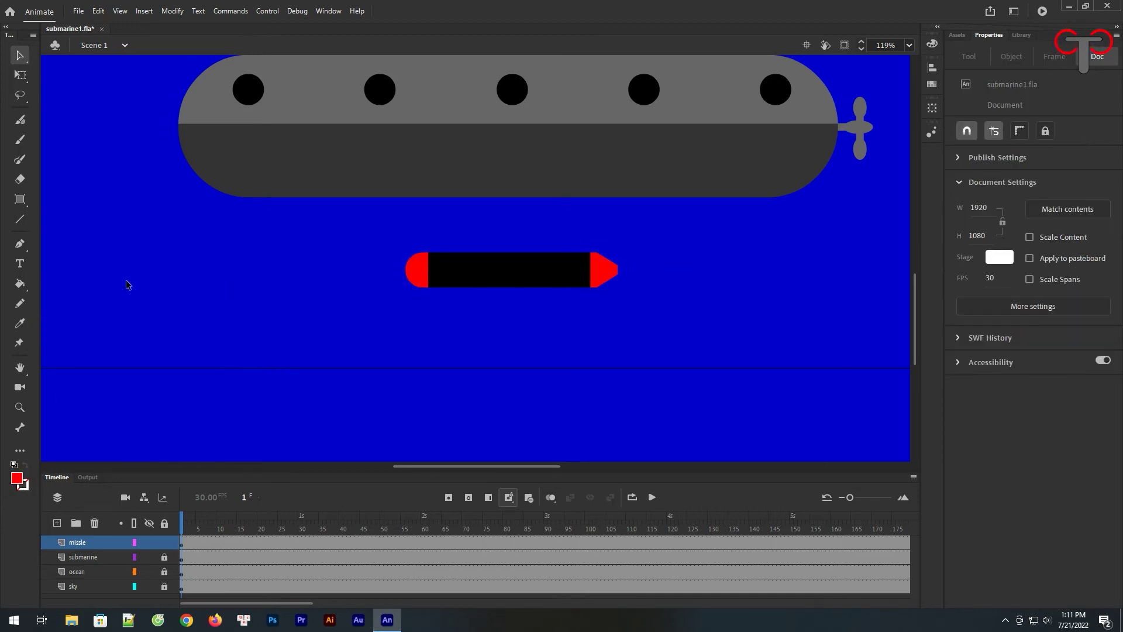
Draw a dark grey rectangle about 73 px high, without stroke, just beyond the missile's tapered end as the tail fin base.
left_click_drag(21, 198, 64, 196)
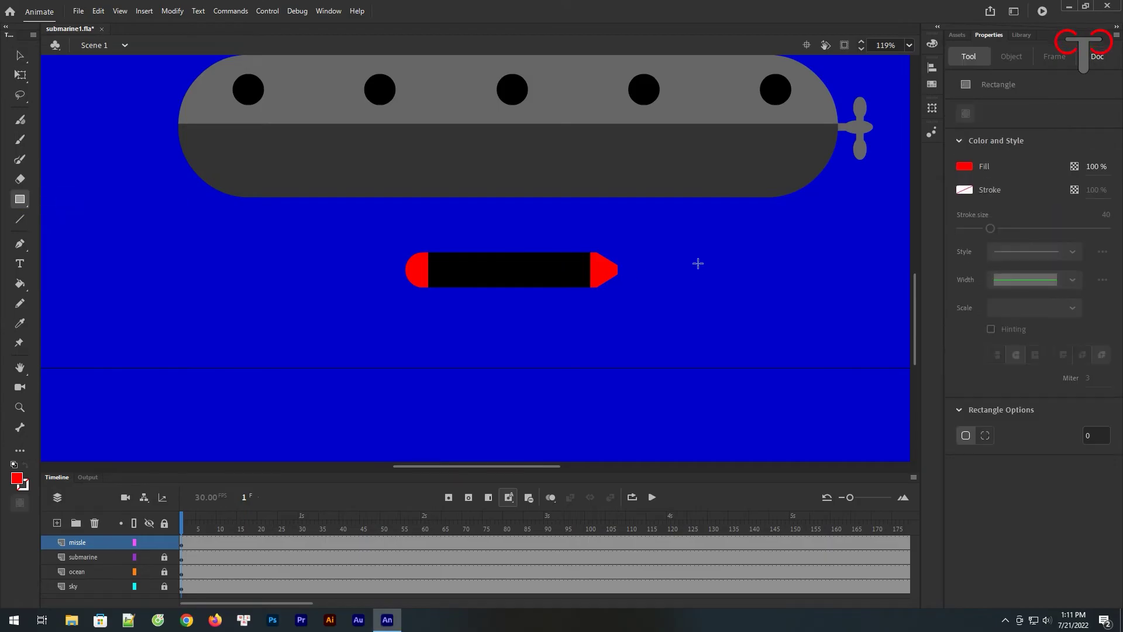
left_click_drag(660, 248, 692, 297)
key("ctrl+z")
left_click(17, 478)
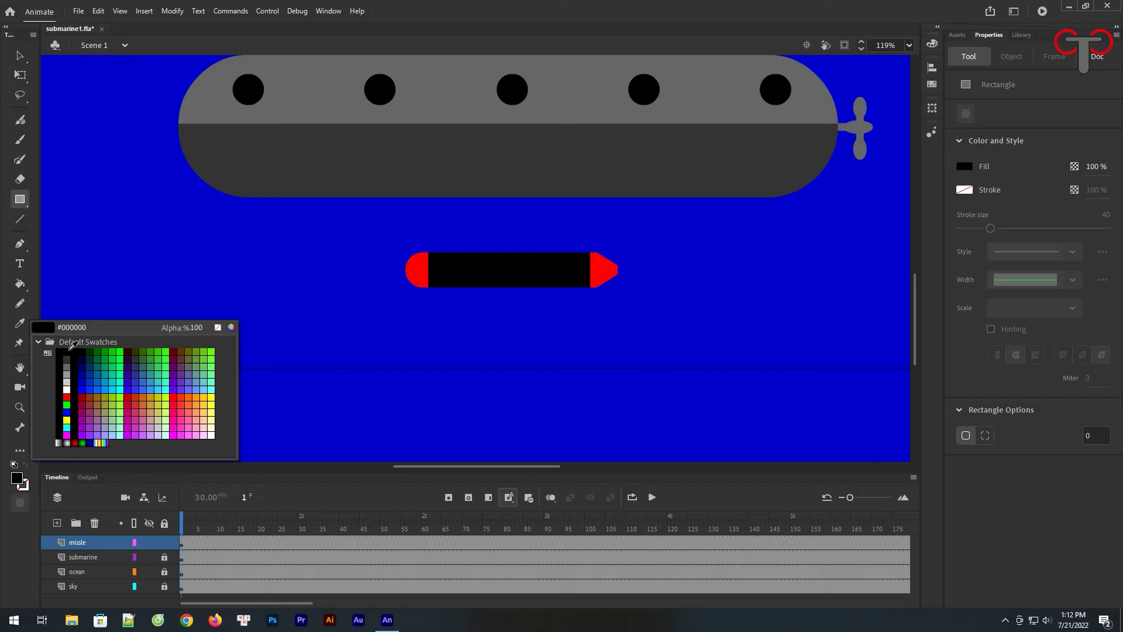
left_click(67, 359)
left_click_drag(643, 258, 675, 308)
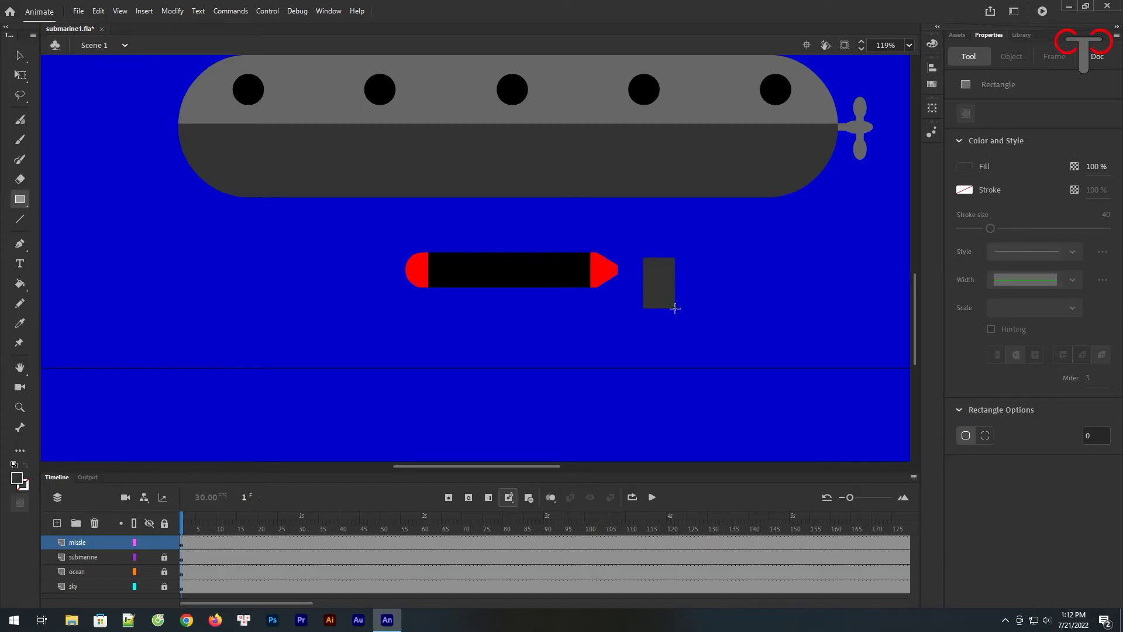
Add three horizontal dark grey prongs along the fin base's right edge and make the middle prong thinner than the outer two.
left_click_drag(667, 259, 691, 267)
left_click(19, 55)
left_click(684, 264)
mouse_move(684, 264)
left_mouse_down()
mouse_move(683, 303)
mouse_move(683, 284)
left_mouse_up()
left_click(736, 301)
left_click(686, 283)
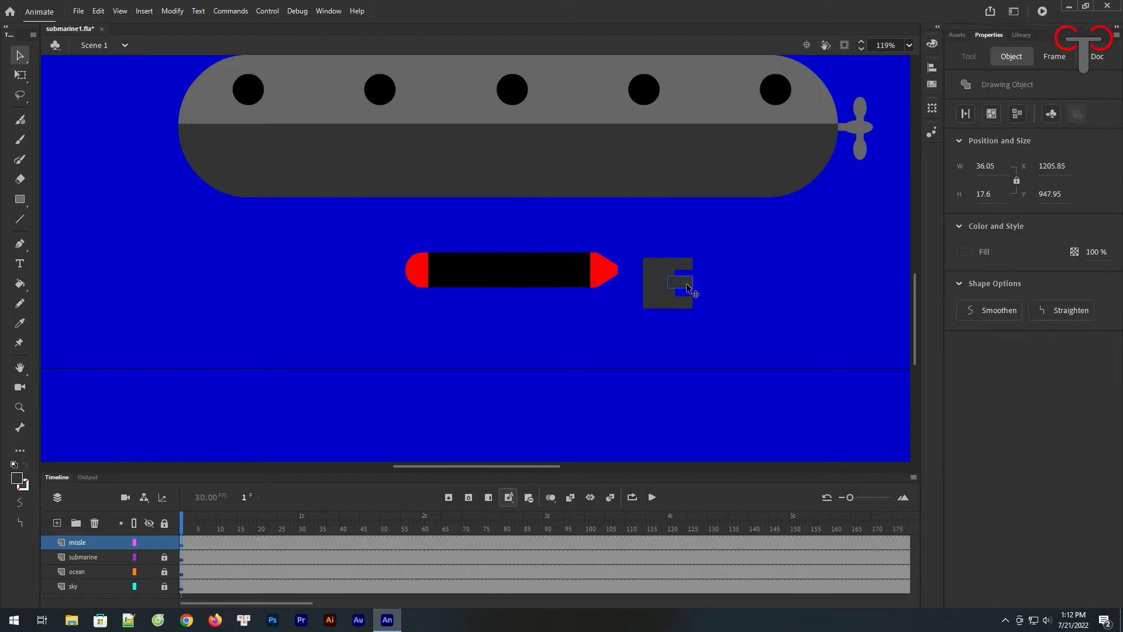
left_click(19, 75)
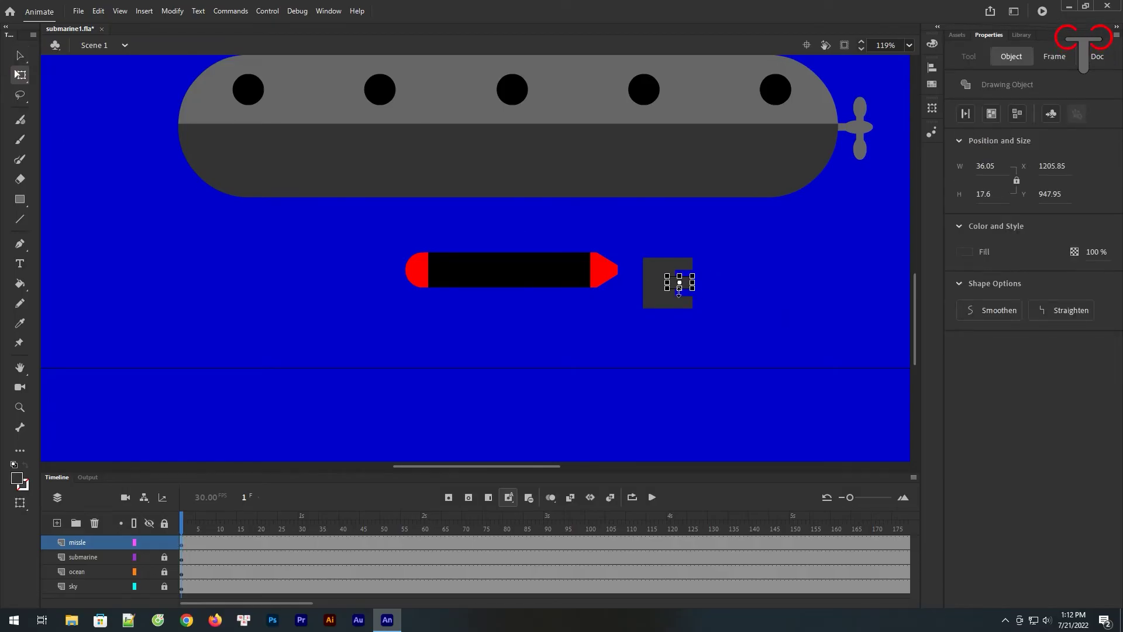
left_click(727, 290)
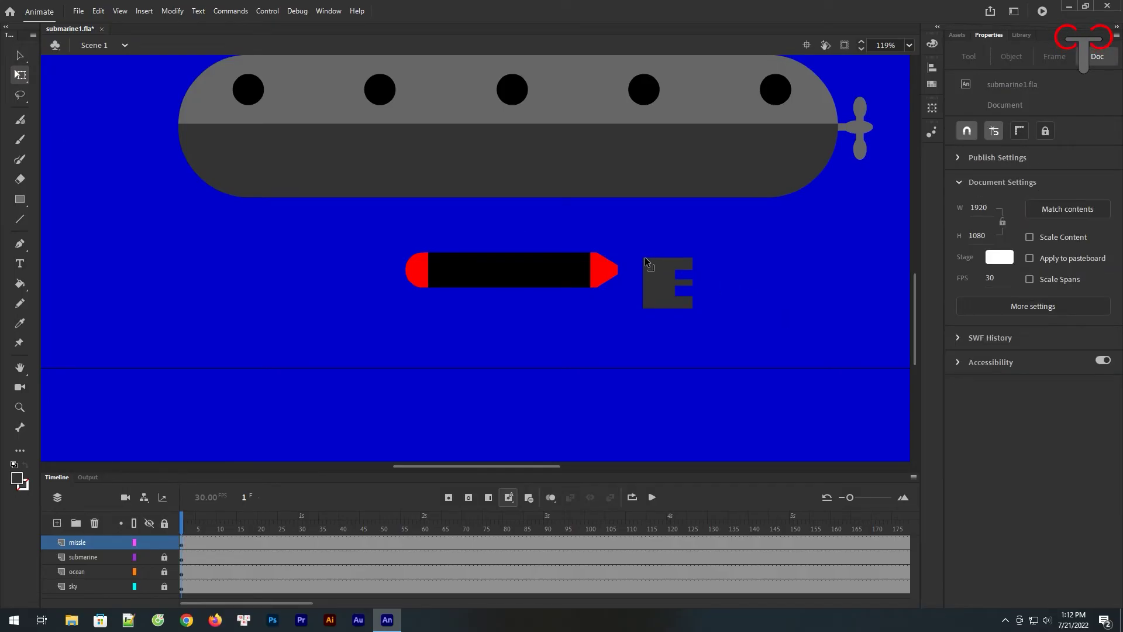
Cut the fin base's upper-left and lower-left corners diagonally so the fin narrows toward the missile.
left_click(19, 407)
left_click_drag(620, 239, 710, 340)
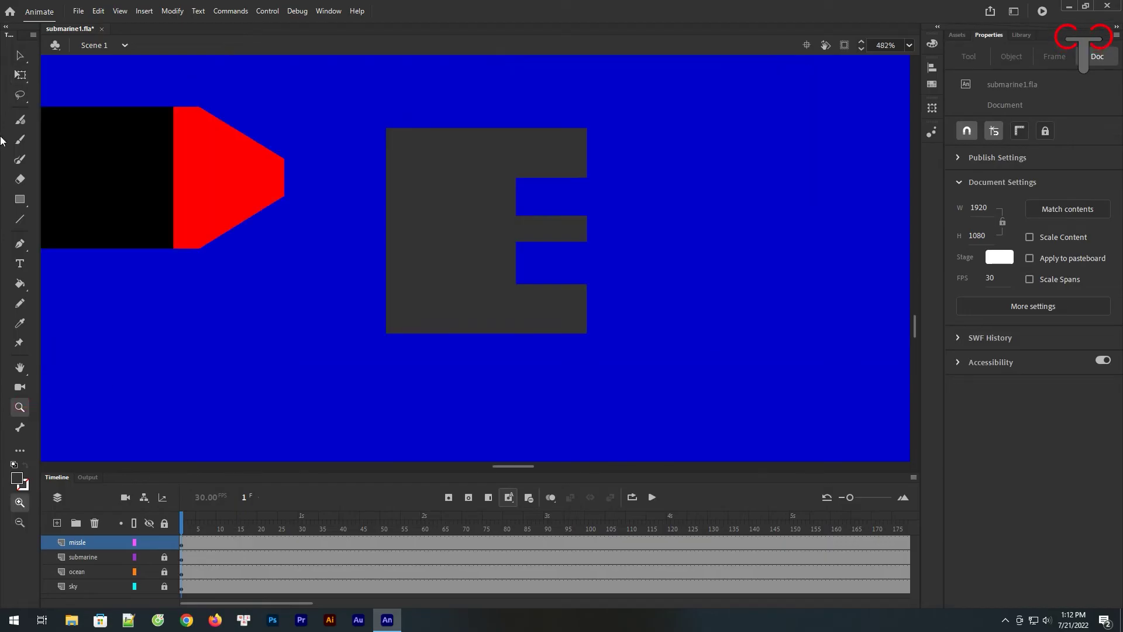
left_click(18, 56)
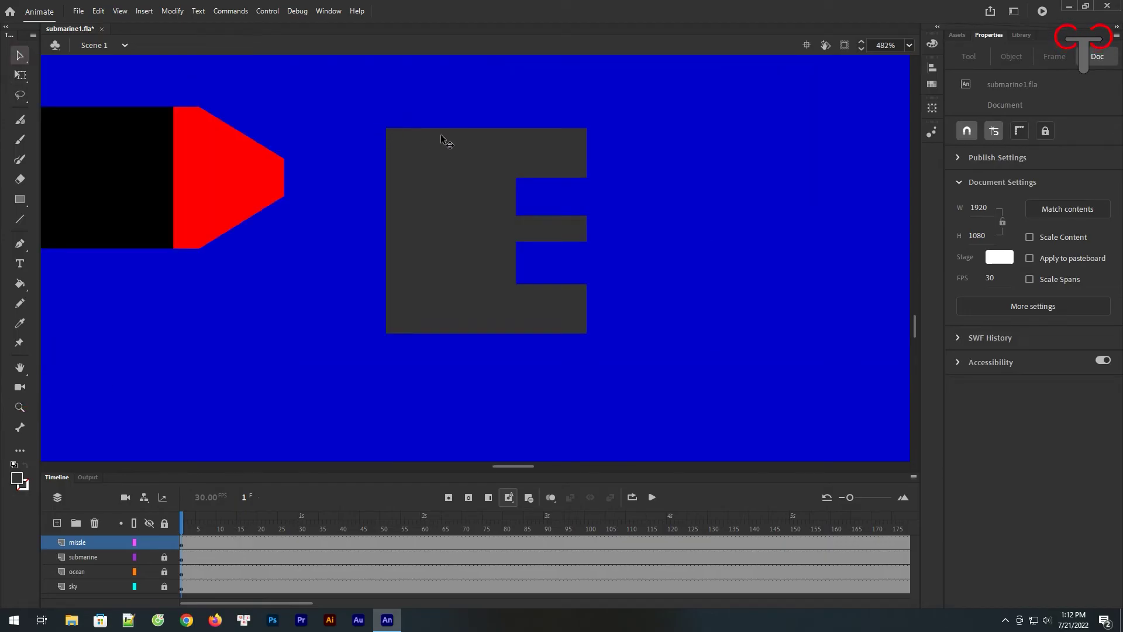
left_click_drag(387, 129, 466, 129)
left_click_drag(392, 334, 473, 331)
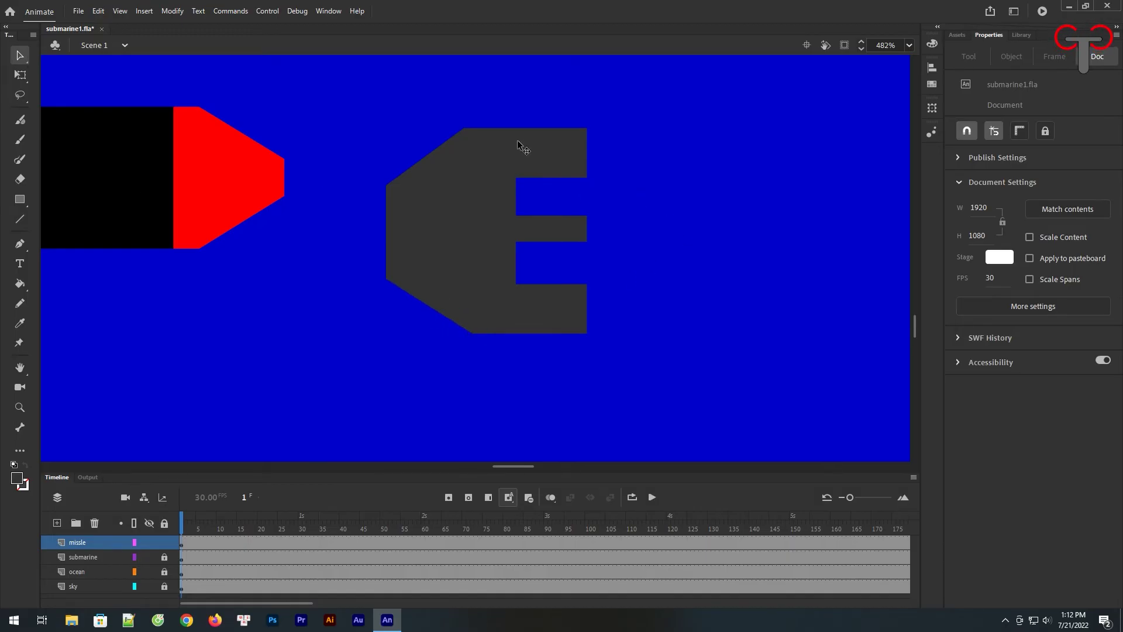
Attach the complete fin to the missile's tail, centred behind the tapered red end.
left_click_drag(627, 109, 389, 345)
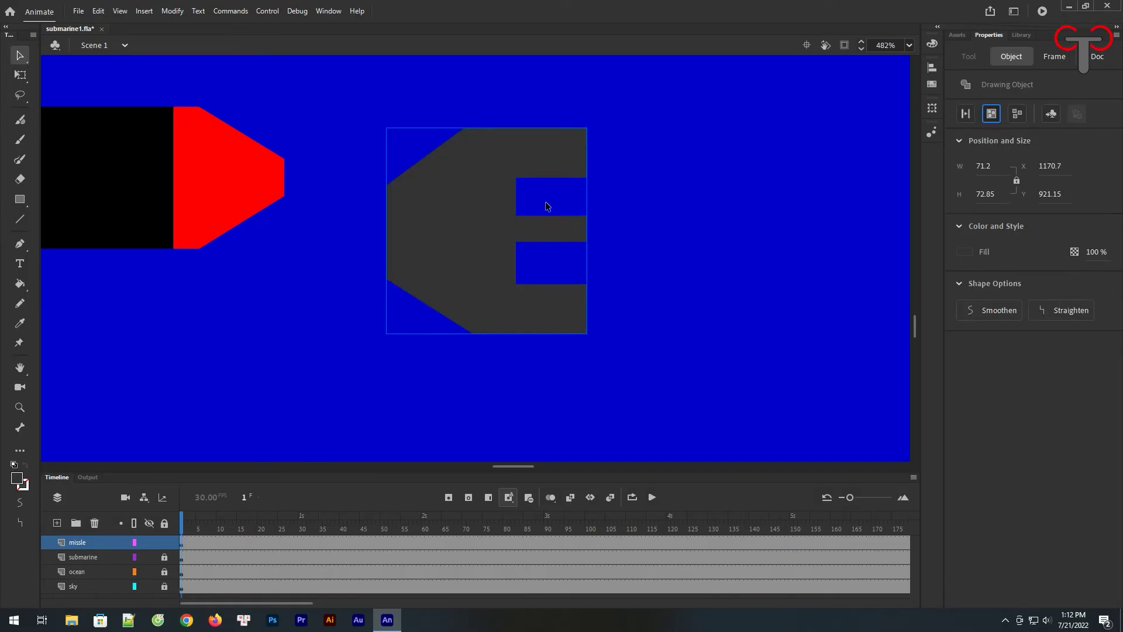
mouse_move(434, 244)
left_mouse_down()
mouse_move(276, 183)
mouse_move(257, 188)
left_mouse_up()
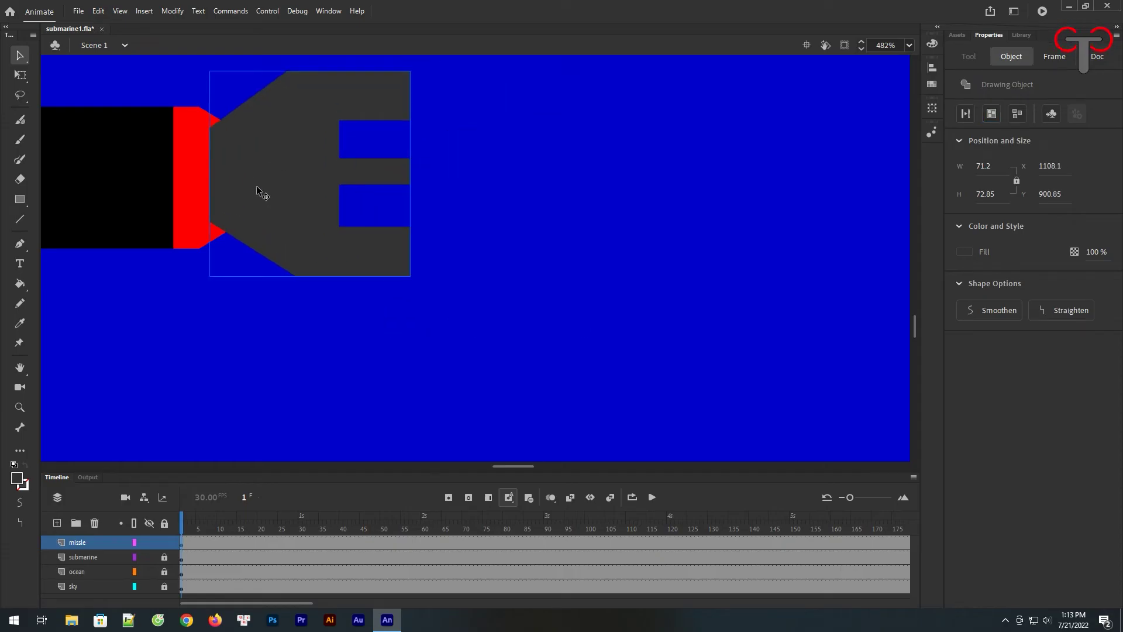
key("ctrl+minus")
key("ctrl+minus")
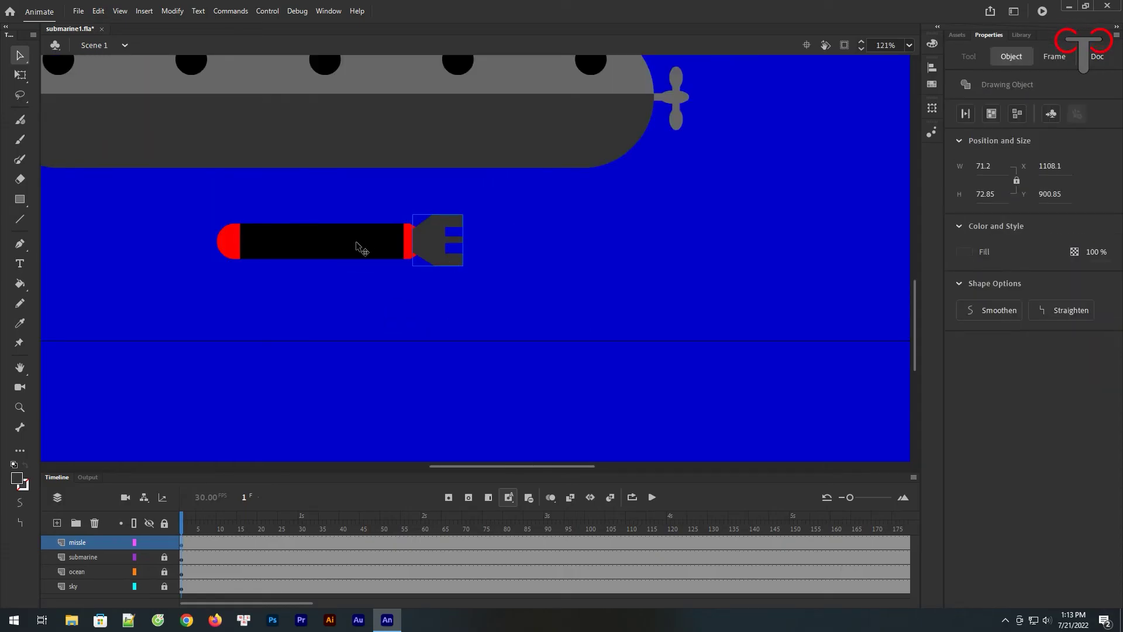
left_click_drag(444, 241, 545, 250)
mouse_move(465, 190)
left_mouse_down()
mouse_move(332, 249)
mouse_move(210, 267)
left_mouse_up()
left_click_drag(524, 256, 426, 239)
left_click(533, 238)
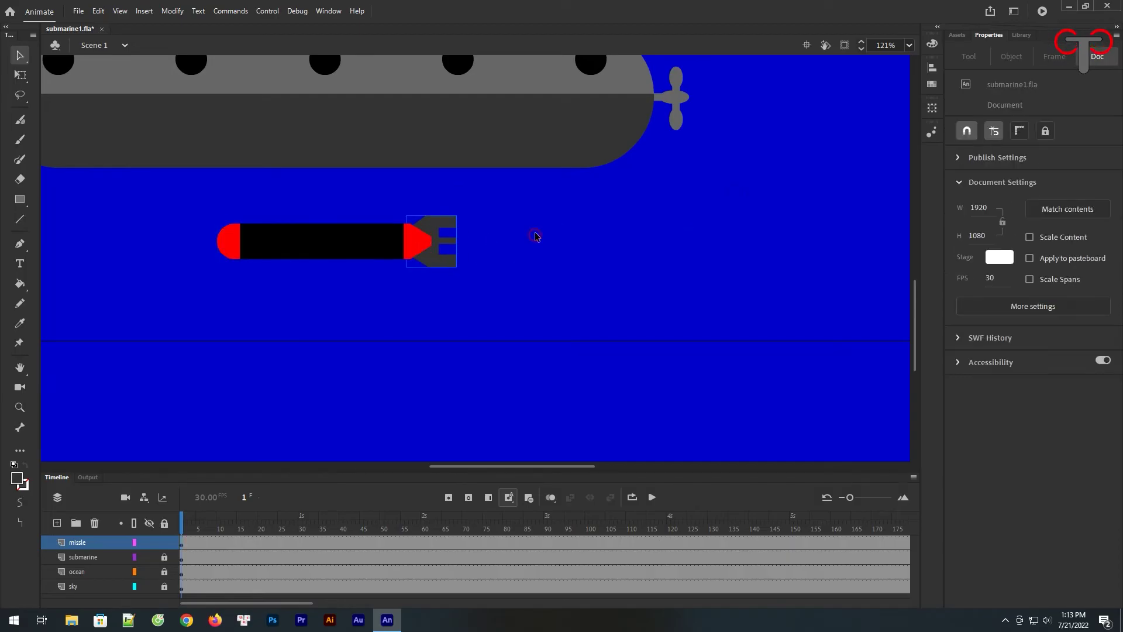
Recolour the missile's tail fin black.
left_click(435, 226)
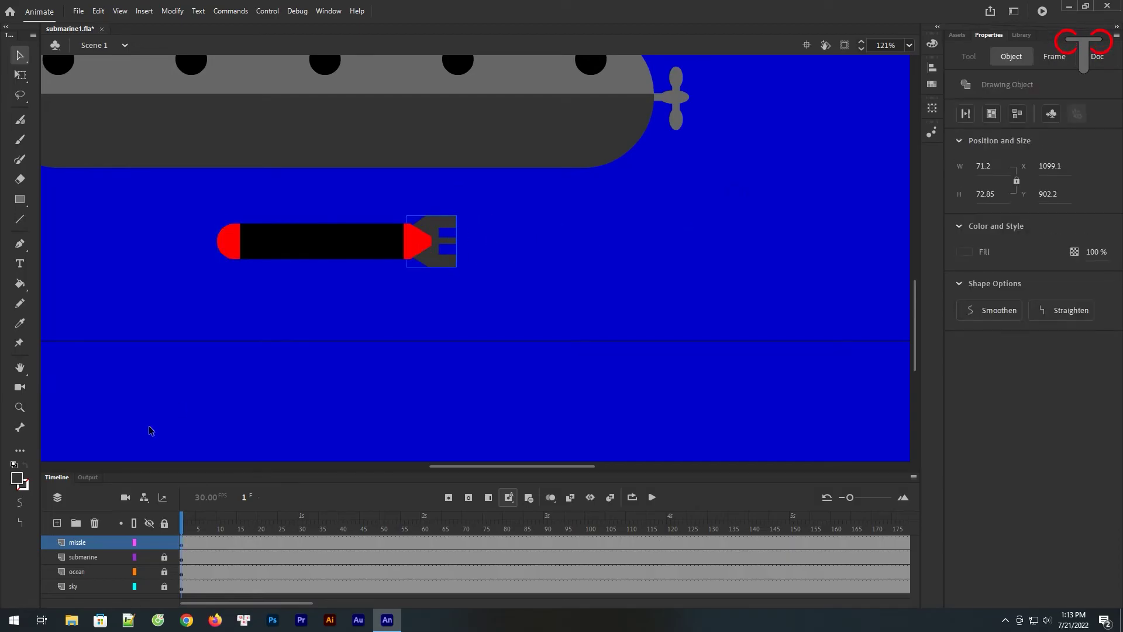
left_click(18, 480)
left_click(67, 356)
left_click(517, 234)
Select all the missile parts and move them together onto the submarine's dark lower hull.
left_click_drag(521, 186, 187, 303)
left_click_drag(366, 256, 316, 142)
key("ctrl+minus")
left_click(497, 292)
left_click(412, 198)
key("z")
left_click(434, 215)
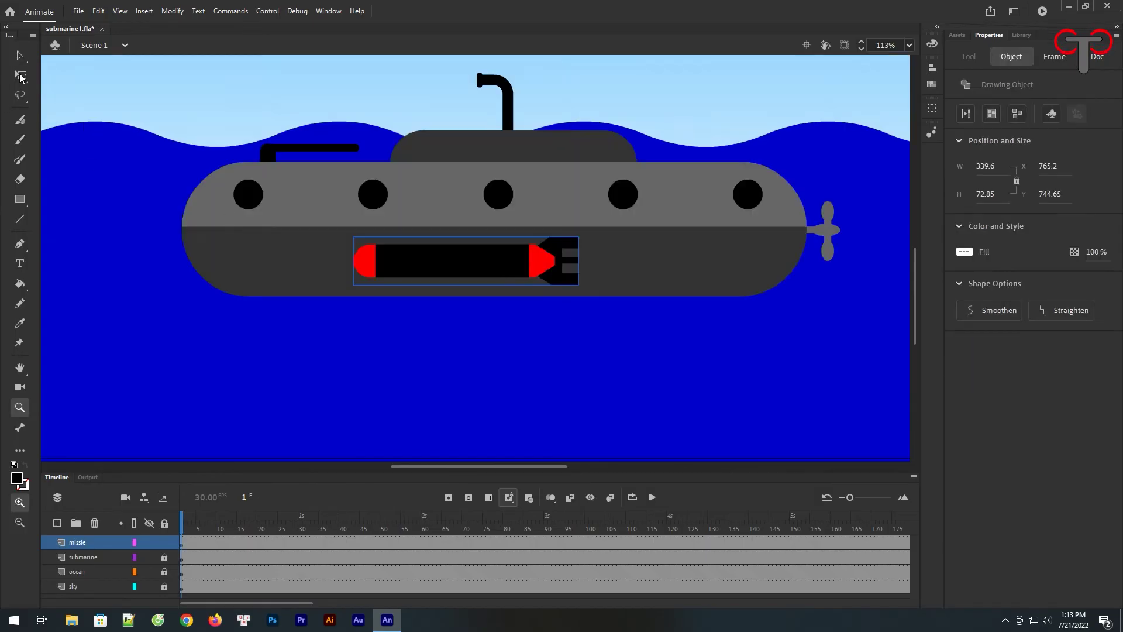
Scale the missile down proportionally to about 174 by 37 px and shift it right along the lower hull.
left_click(19, 55)
left_click(20, 75)
left_click_drag(353, 237, 371, 248)
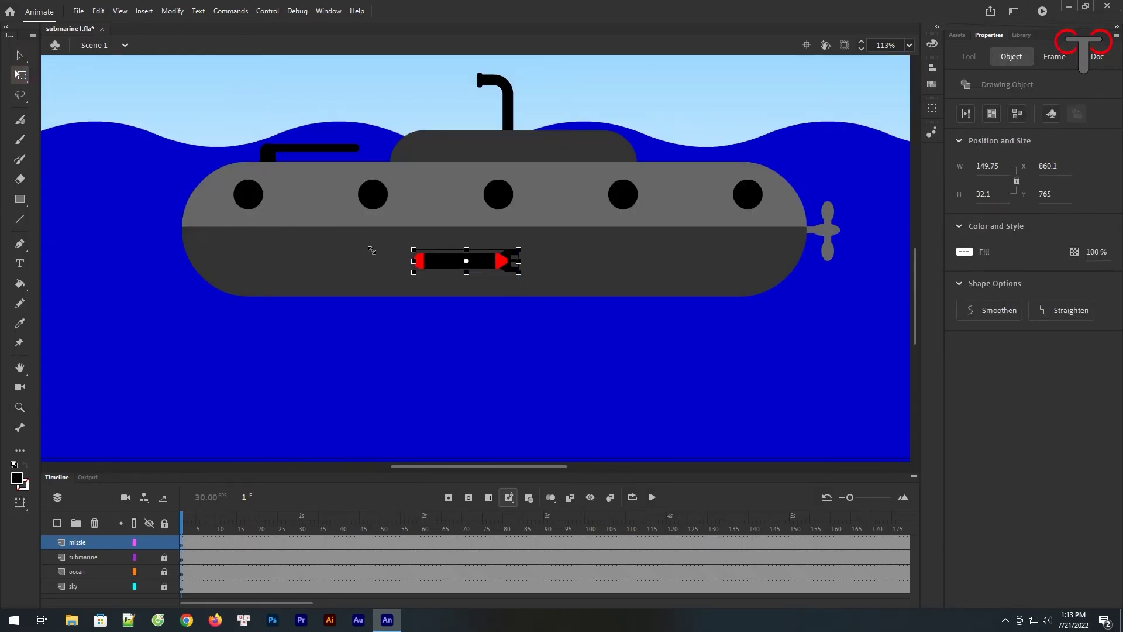
left_click_drag(486, 264, 581, 271)
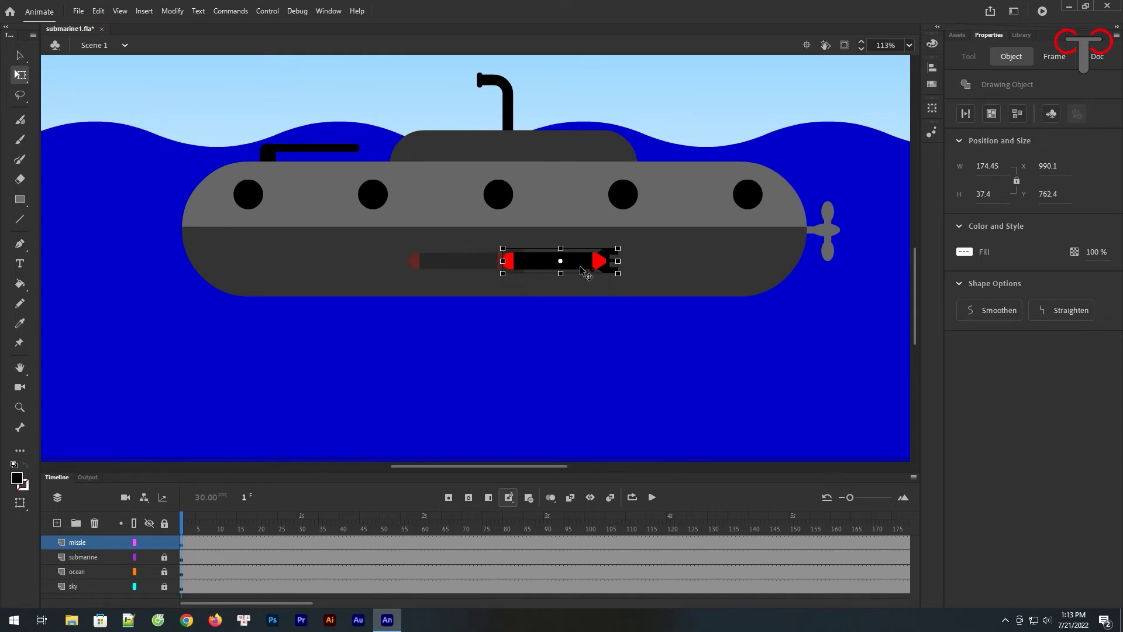
left_click(589, 372)
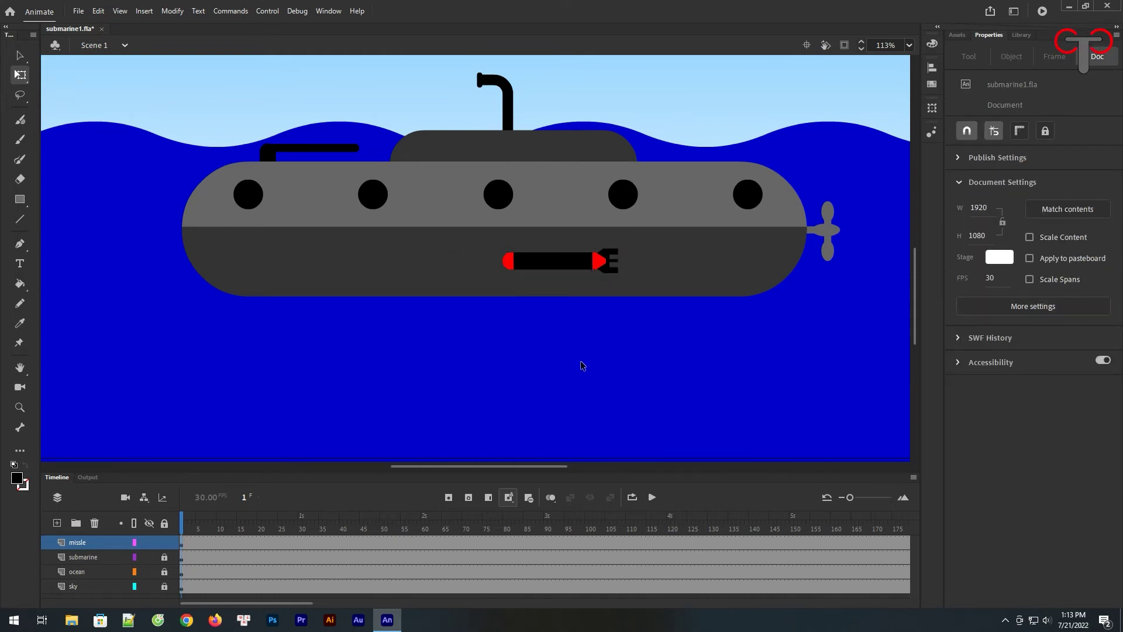
left_click(403, 369)
Lock the missle layer instead of the submarine layer and convert the whole submarine to a Graphic symbol named "submarine".
left_click(164, 543)
left_click(165, 557)
left_click(182, 560)
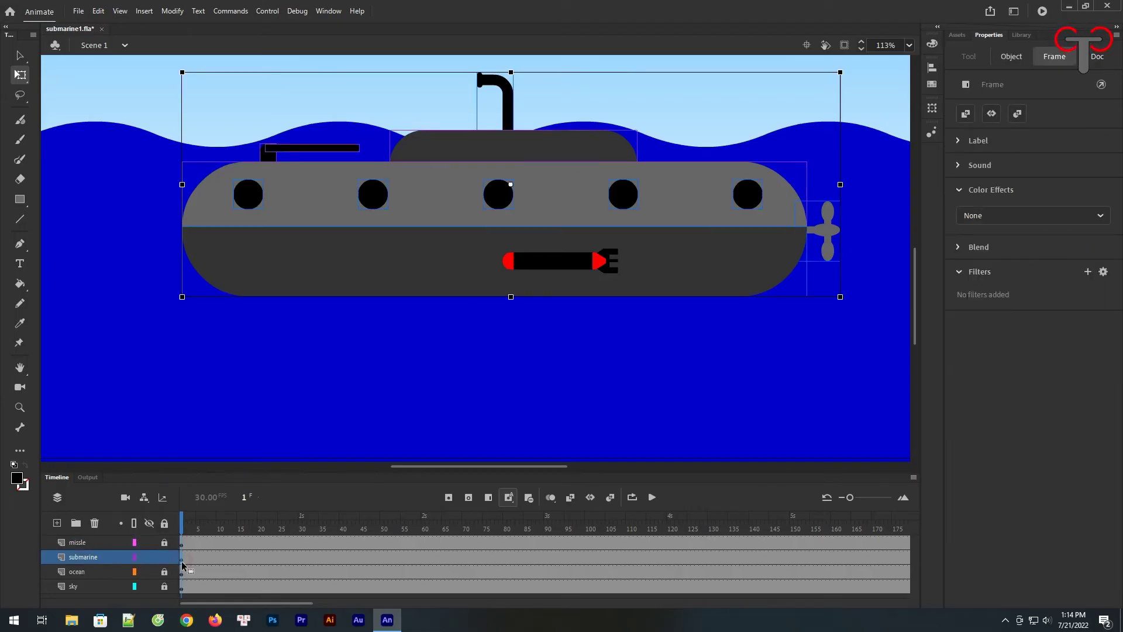
right_click(437, 262)
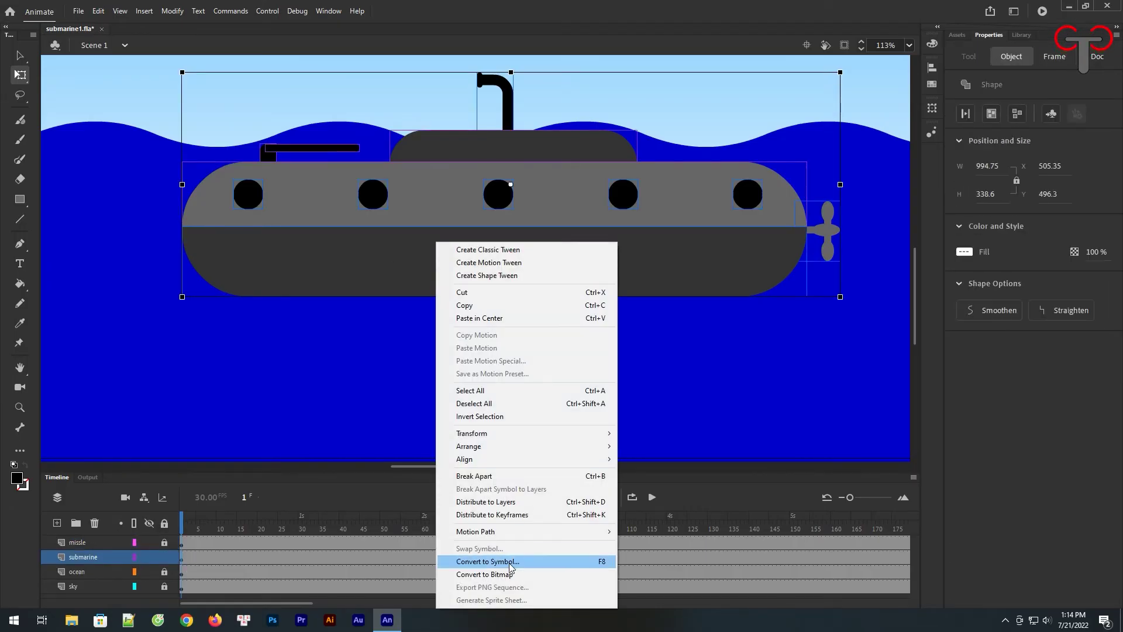
left_click(510, 563)
type("submarine")
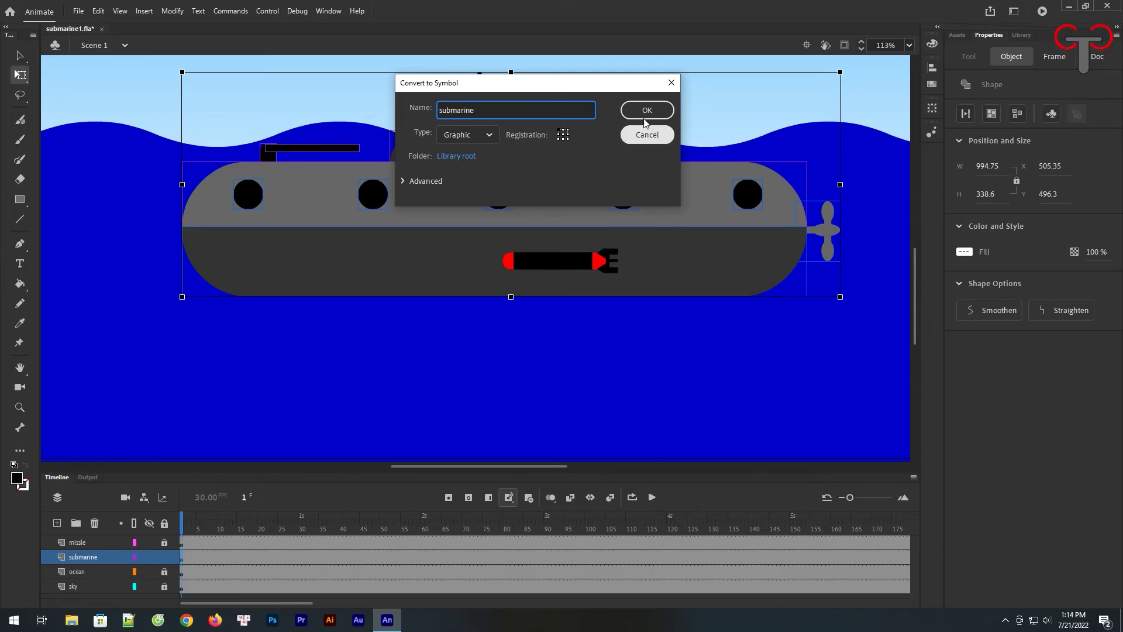
left_click(643, 111)
Open the submarine symbol for editing and cut the horizontal black bar above the front deck.
double_click(385, 256)
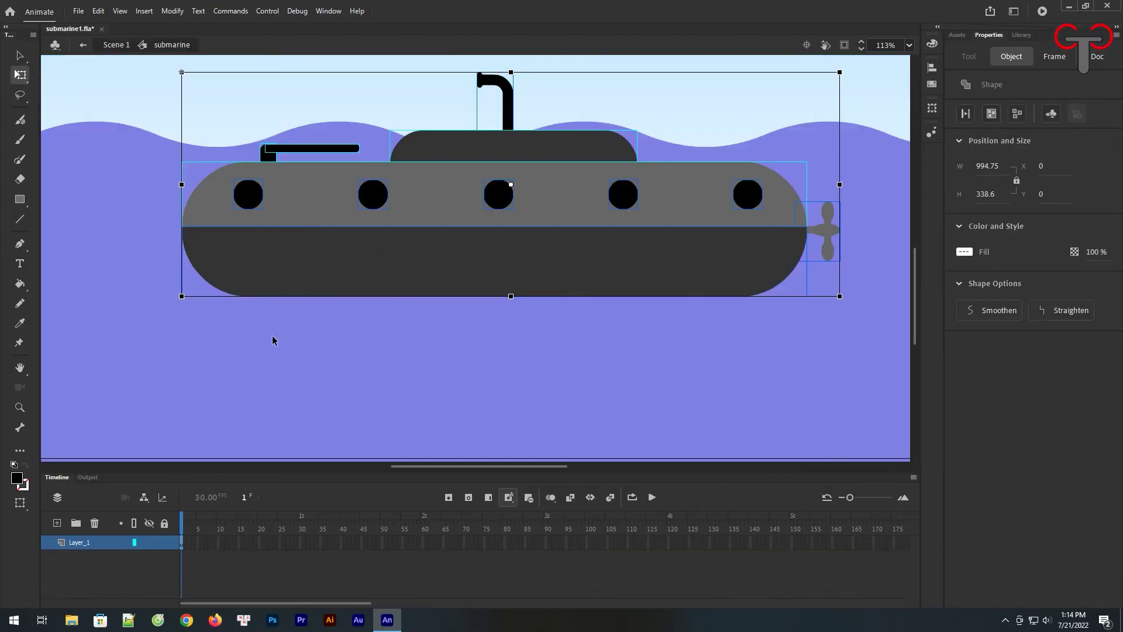
left_click(322, 367)
left_click(331, 149)
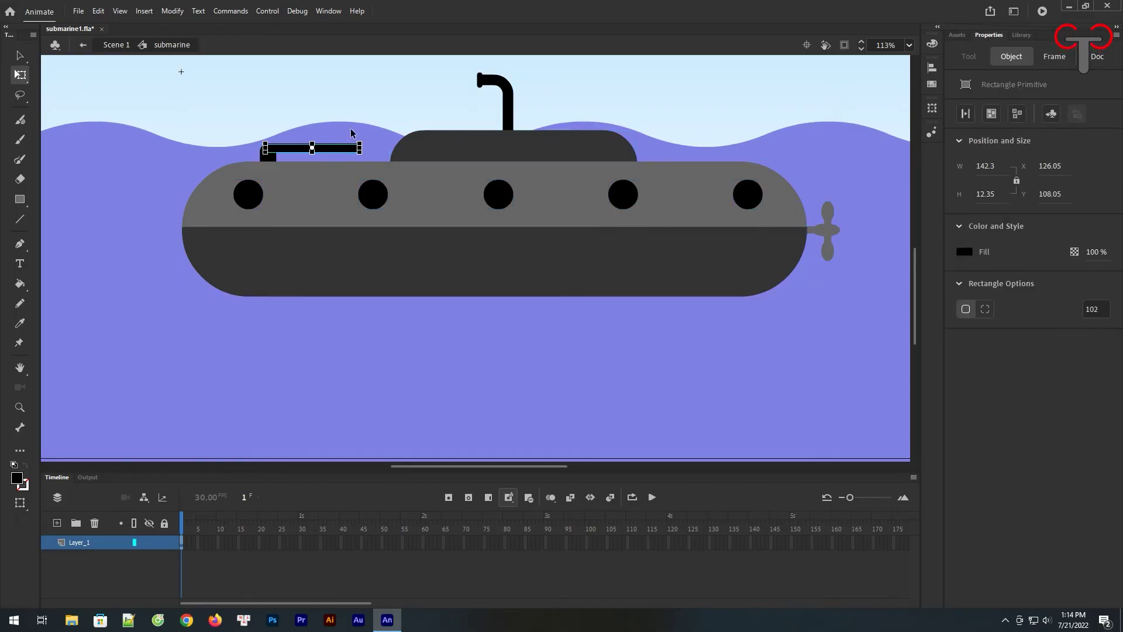
left_click(380, 326)
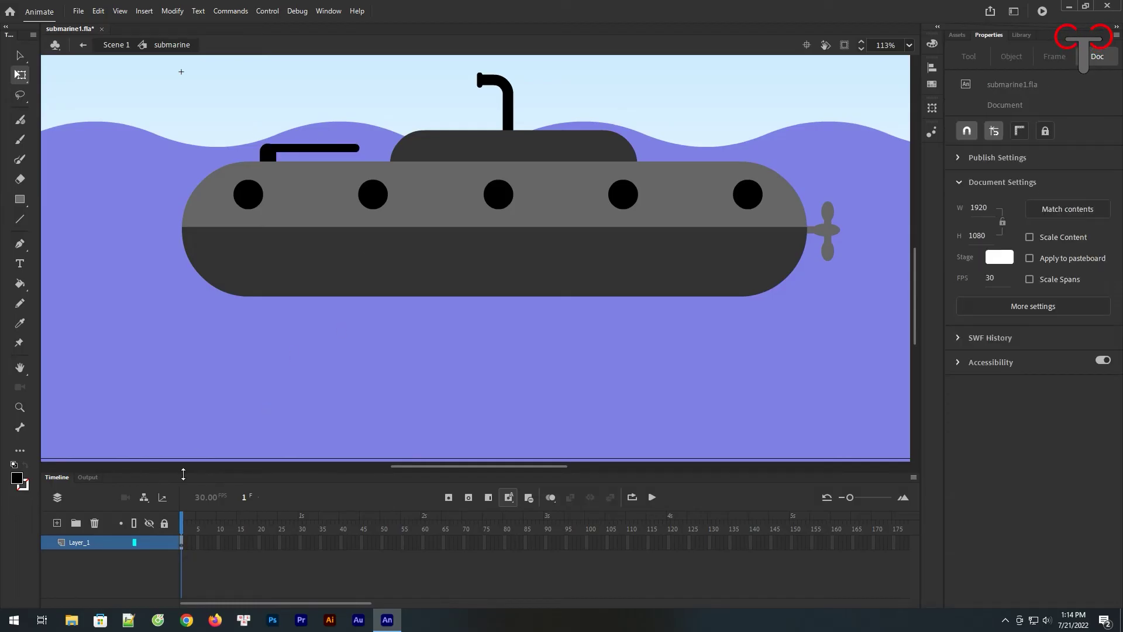
left_click(337, 149)
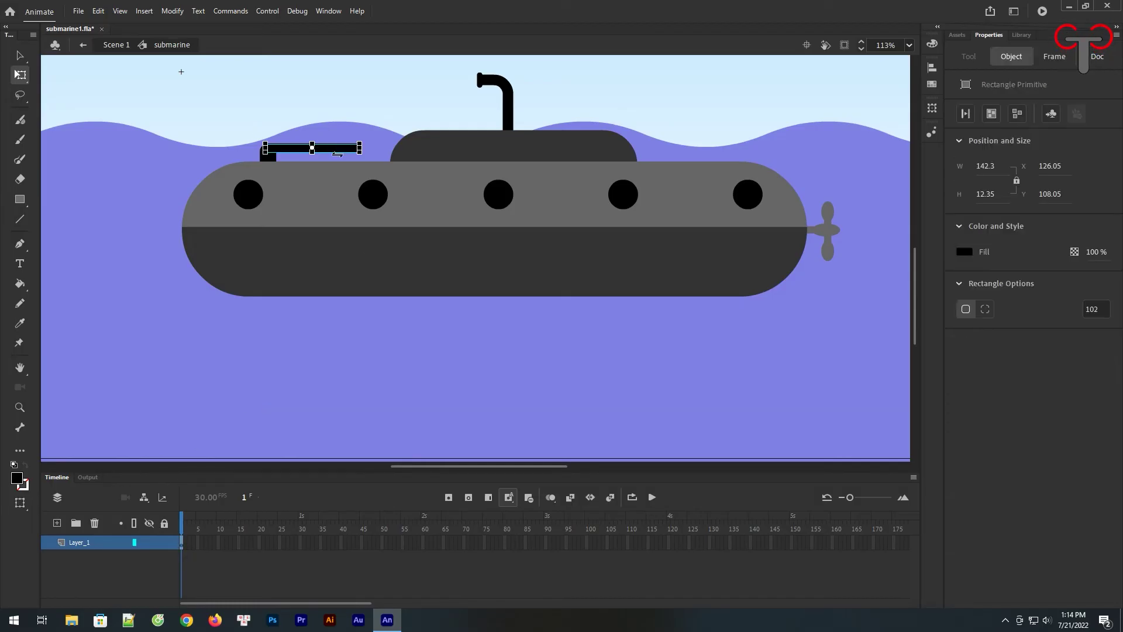
key("z")
left_click_drag(253, 125, 381, 178)
left_click(20, 56)
right_click(359, 241)
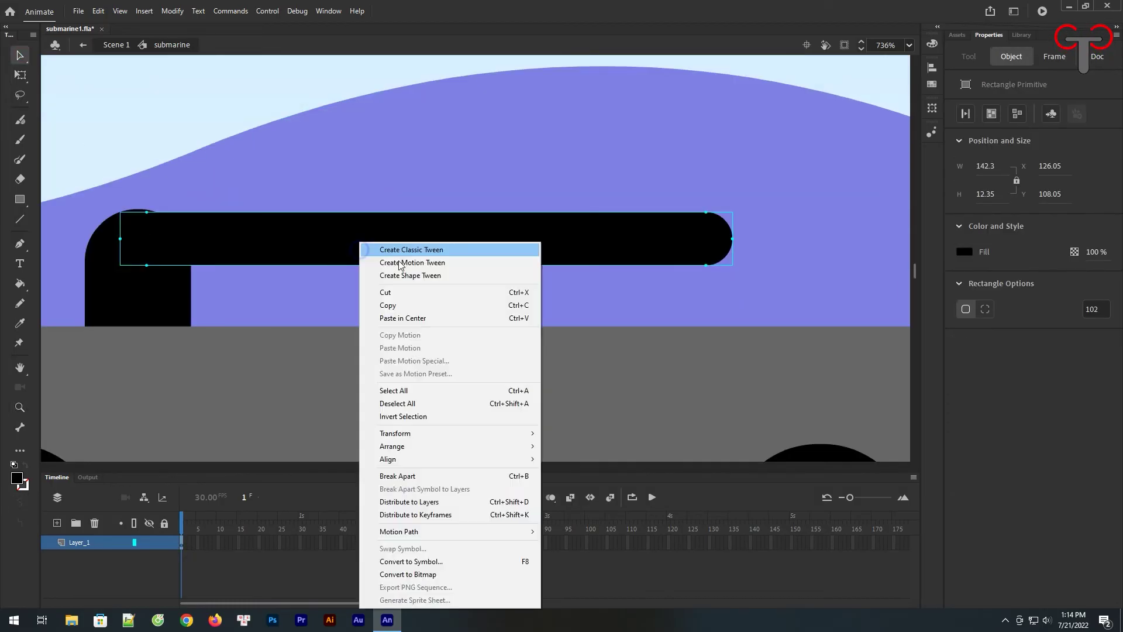
left_click(402, 293)
Add a new layer inside the submarine symbol and paste the cut bar in place on it.
key("ctrl+minus")
key("ctrl+minus")
key("ctrl+minus")
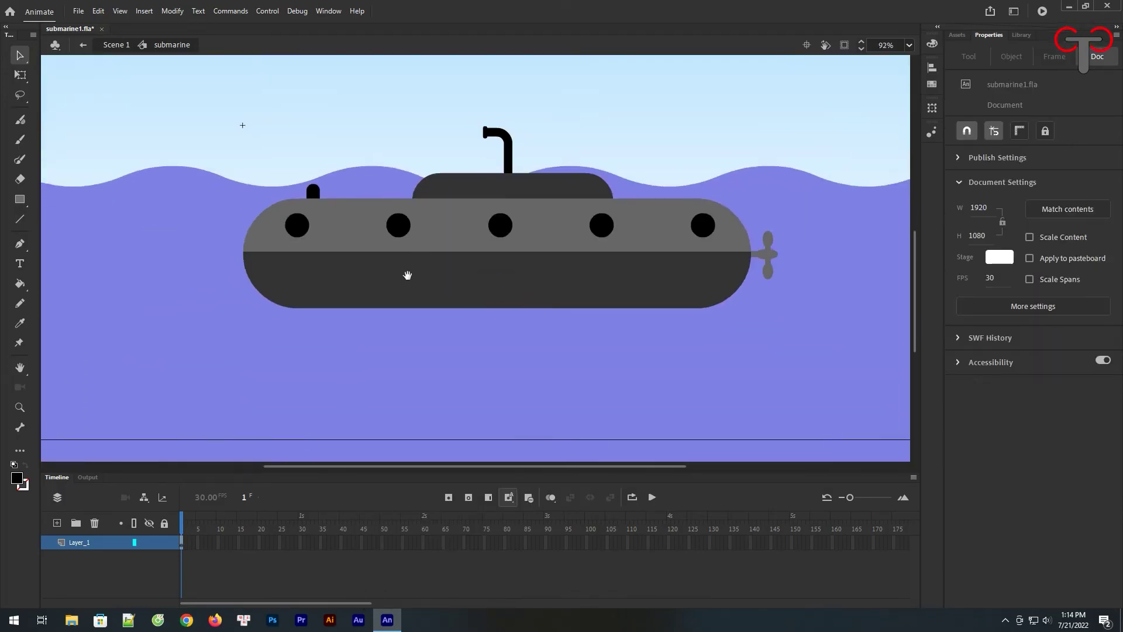
left_click(57, 522)
left_click(183, 543)
right_click(200, 183)
left_click(258, 230)
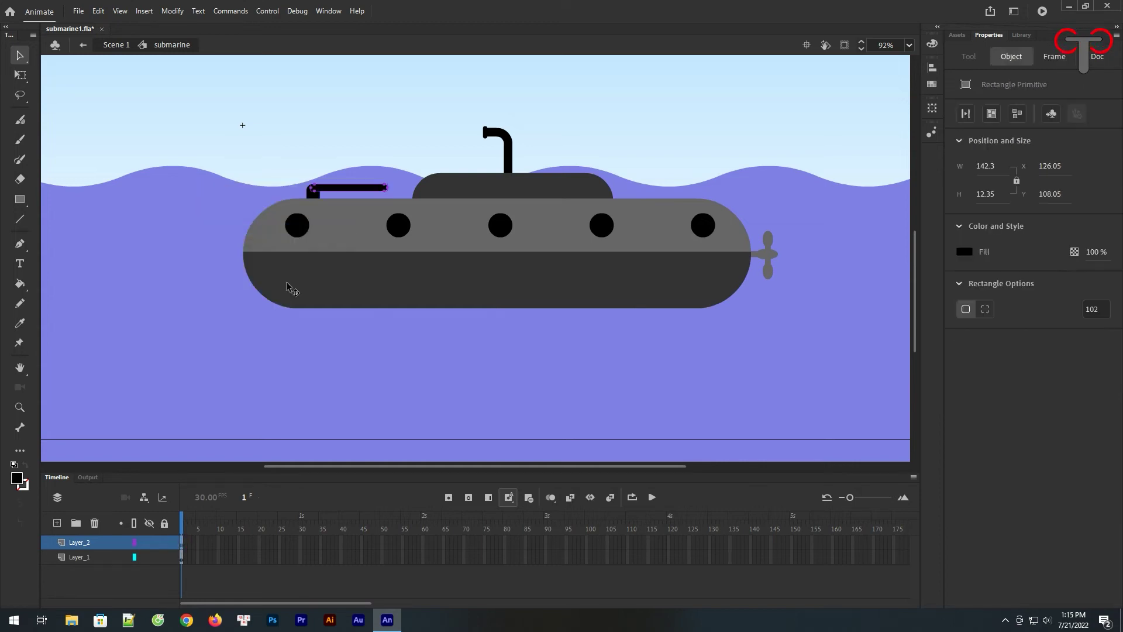
Rename the bar's layer "gate" and the remaining artwork's layer "submarine".
double_click(94, 544)
type("gate")
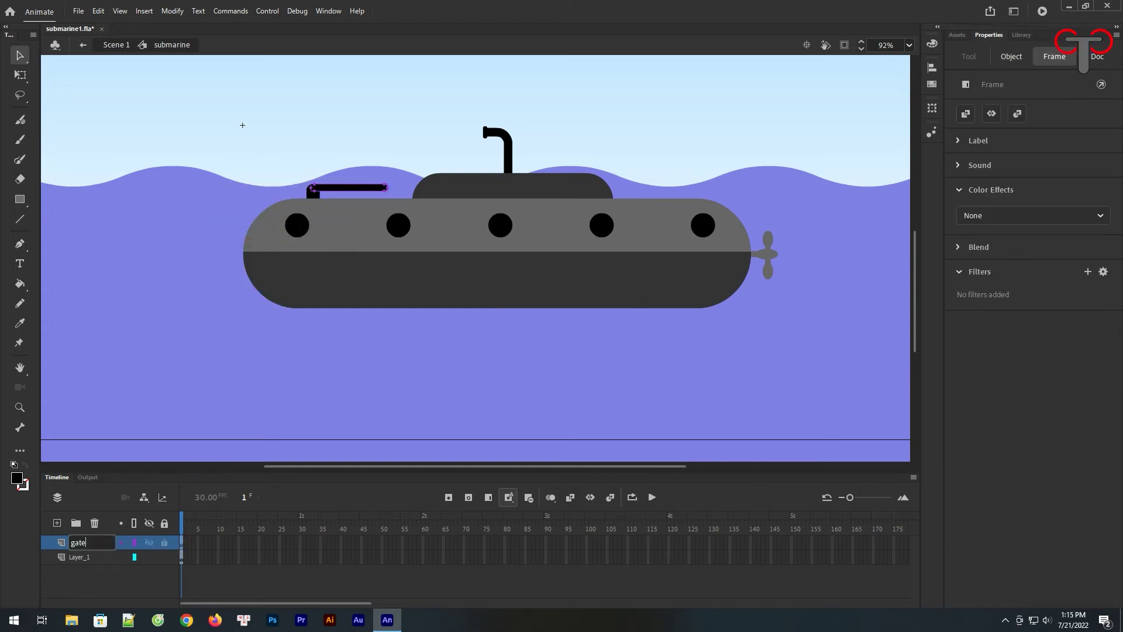
left_click(90, 557)
double_click(90, 557)
type("submarine")
key("Return")
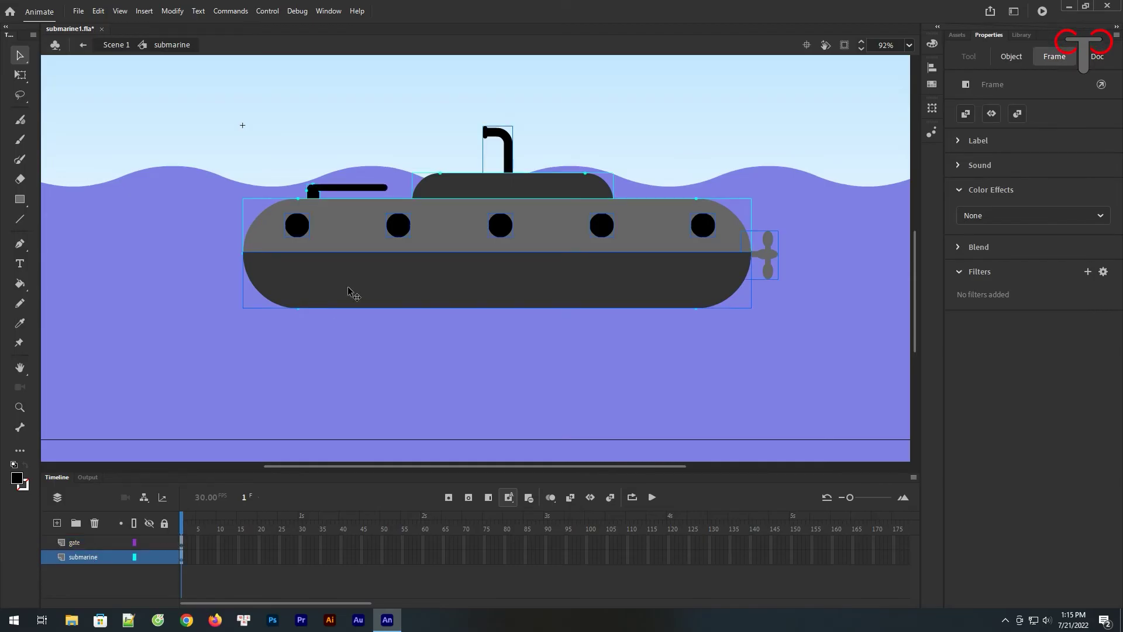
Put the gate layer below the locked submarine layer and convert the bar to a Graphic symbol named "gate".
left_click(165, 557)
left_click_drag(96, 542, 98, 561)
right_click(358, 188)
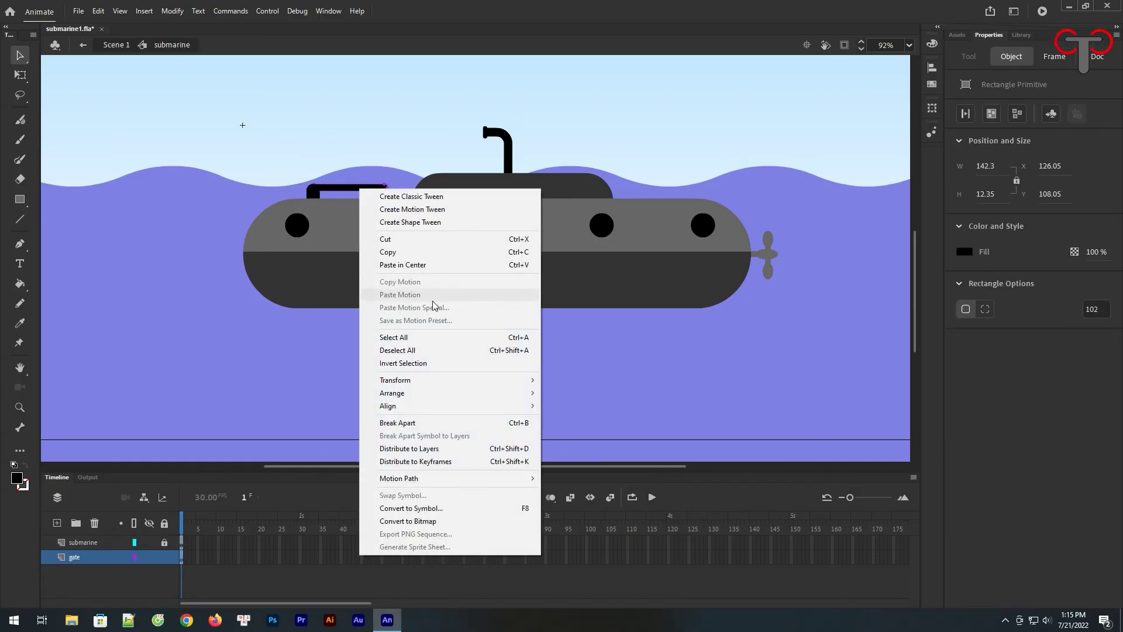
left_click(421, 505)
type("gate")
left_click(647, 110)
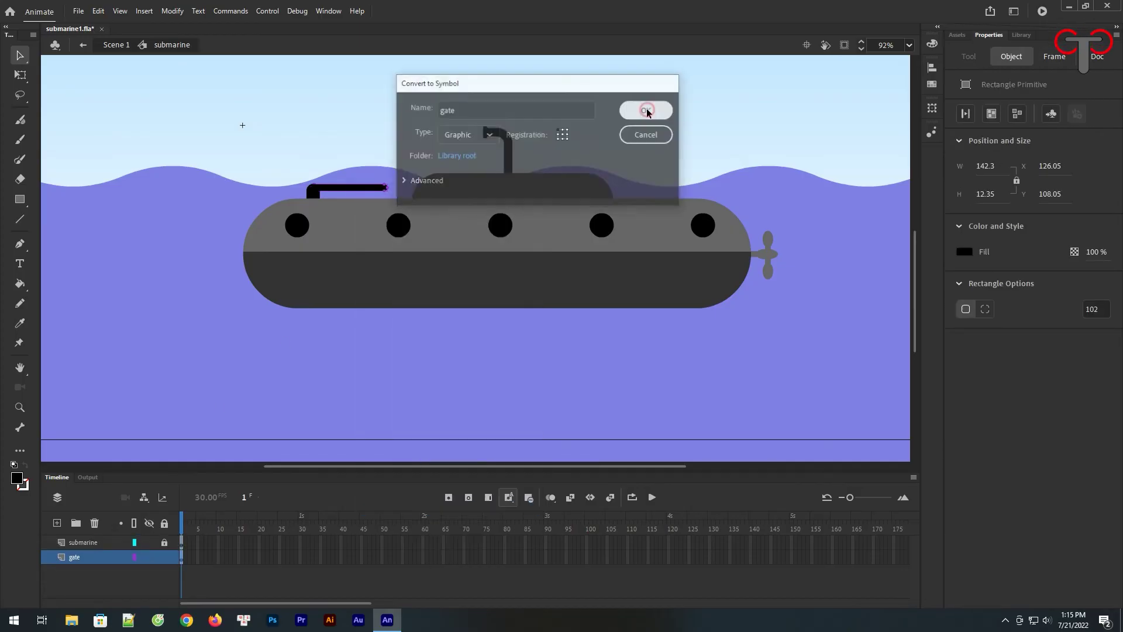
Move the gate symbol's transformation point to the middle of the bar's left end so it sits on the hinge.
left_click(20, 75)
left_click_drag(347, 189, 312, 190)
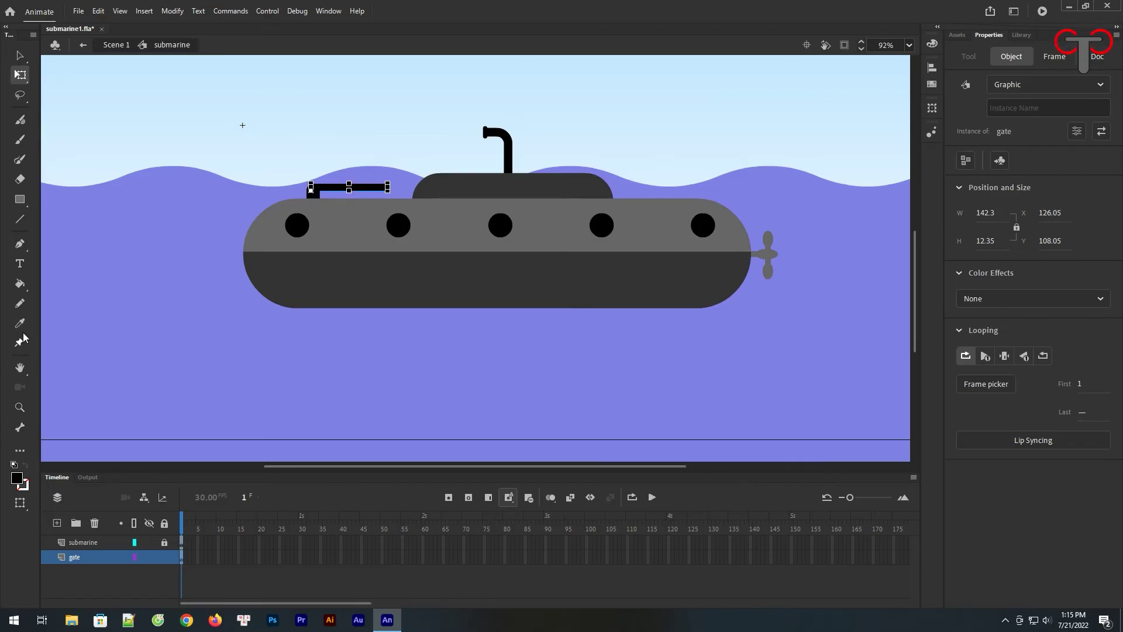
left_click(19, 407)
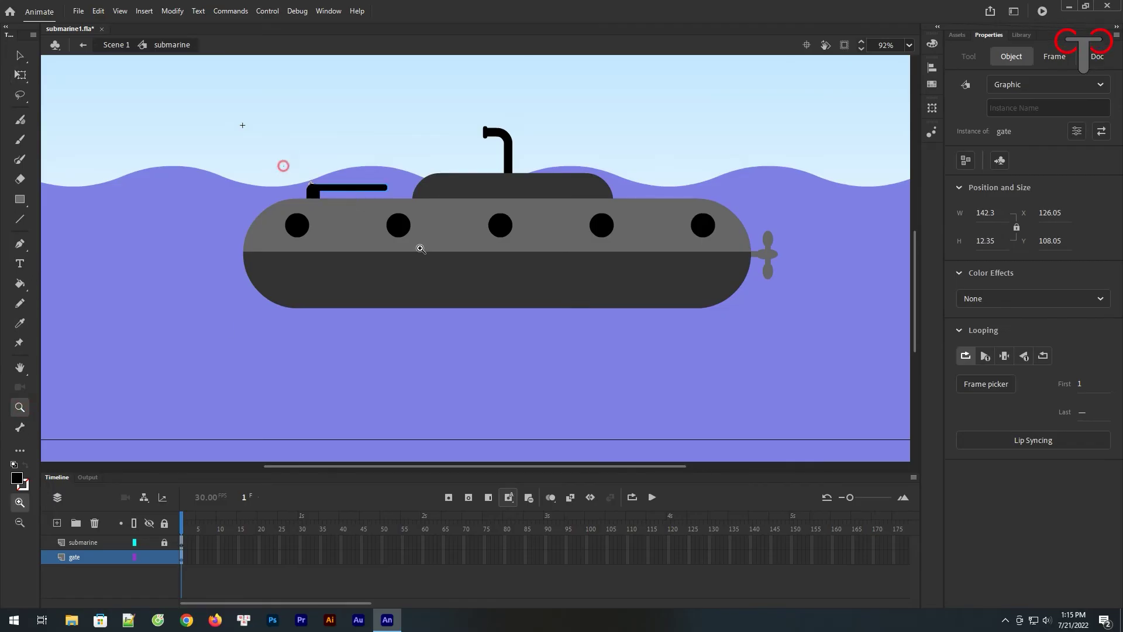
left_click_drag(283, 166, 410, 240)
left_click(20, 75)
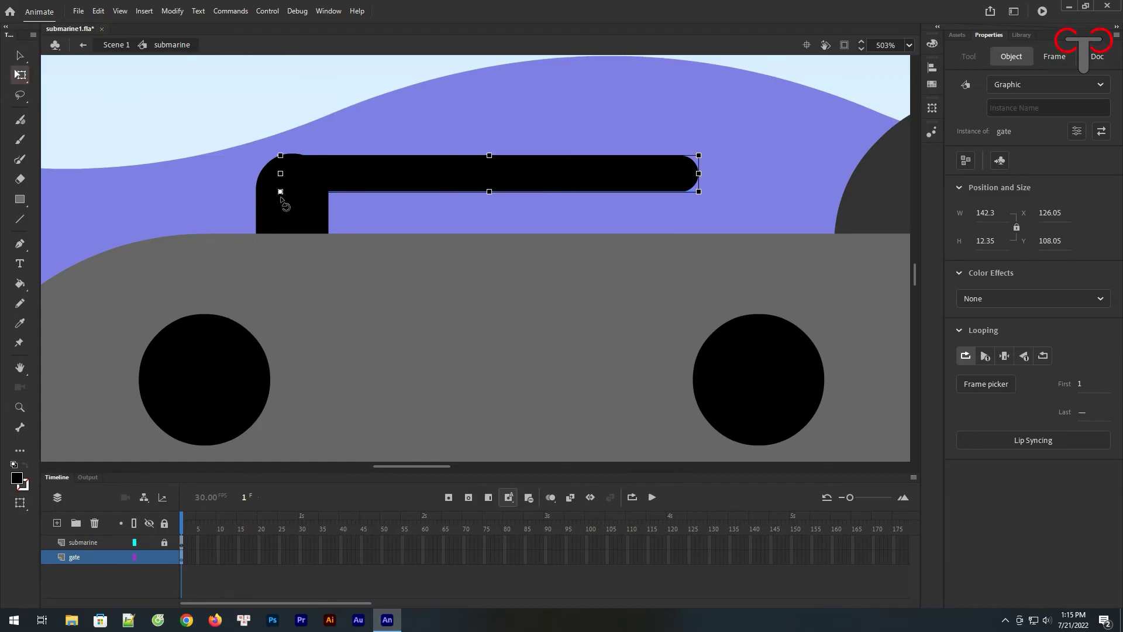
Extend the submarine and gate layers inside the submarine symbol to frame 300.
left_click_drag(358, 602, 525, 603)
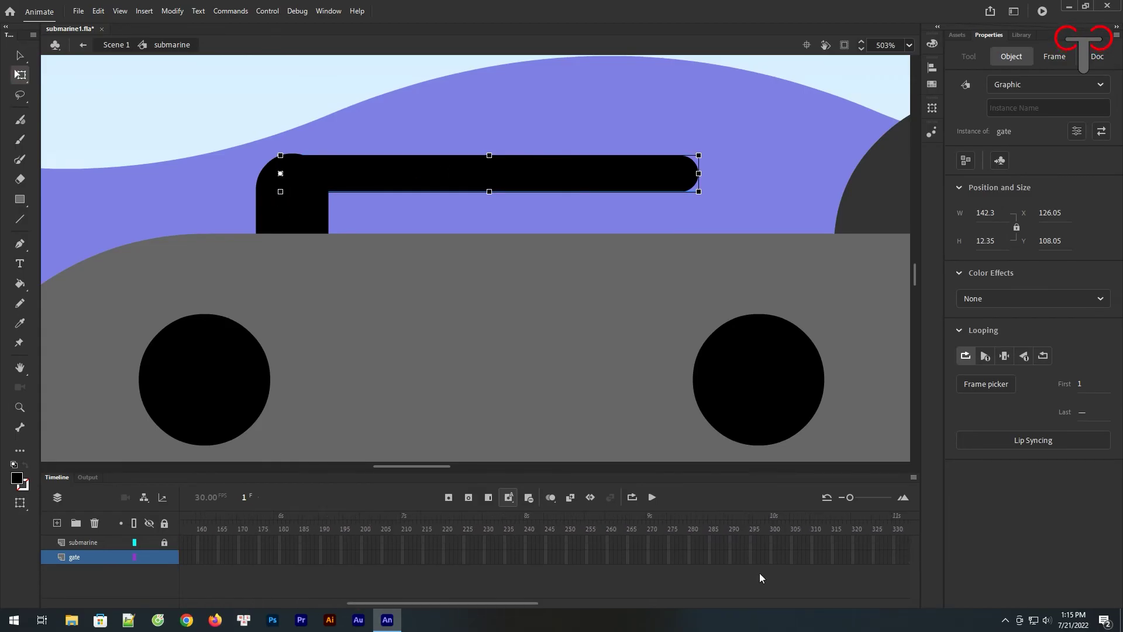
left_click_drag(774, 542, 774, 561)
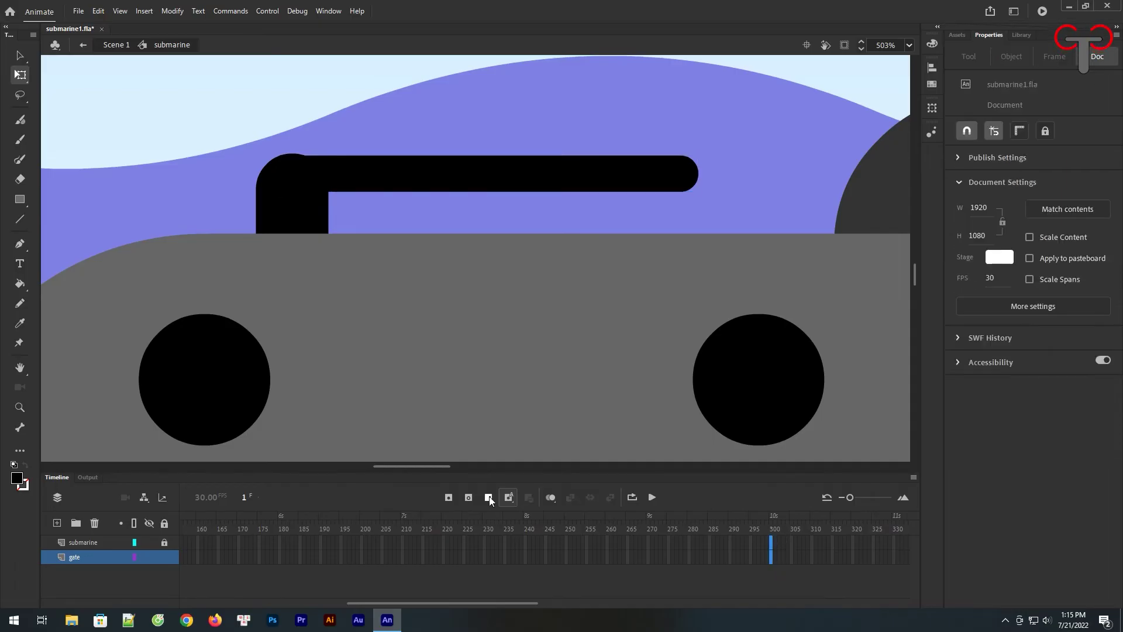
key("F5")
left_click_drag(364, 602, 290, 601)
left_click(556, 540)
left_click(449, 498)
left_click_drag(345, 604, 391, 602)
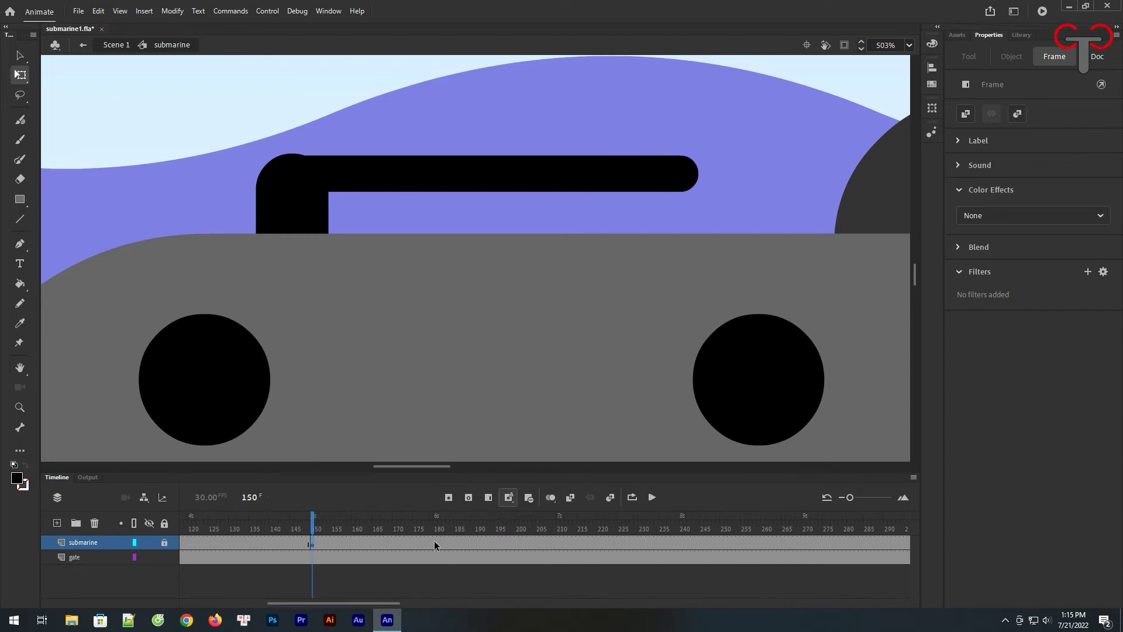
left_click(434, 541)
left_click(449, 498)
left_click(429, 158)
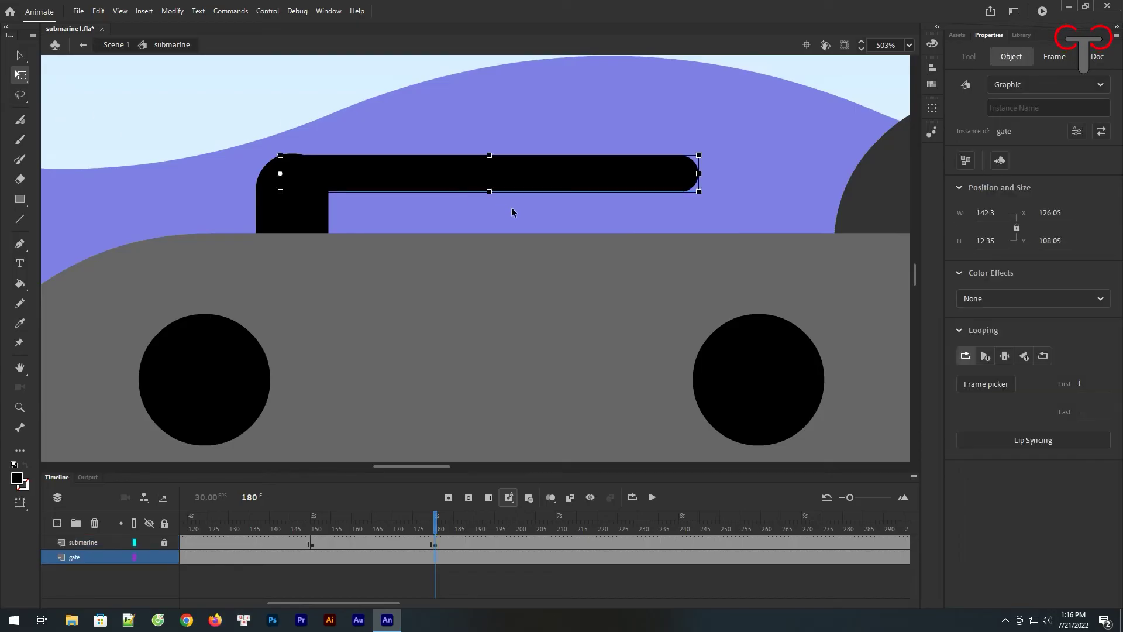
key("ctrl+z")
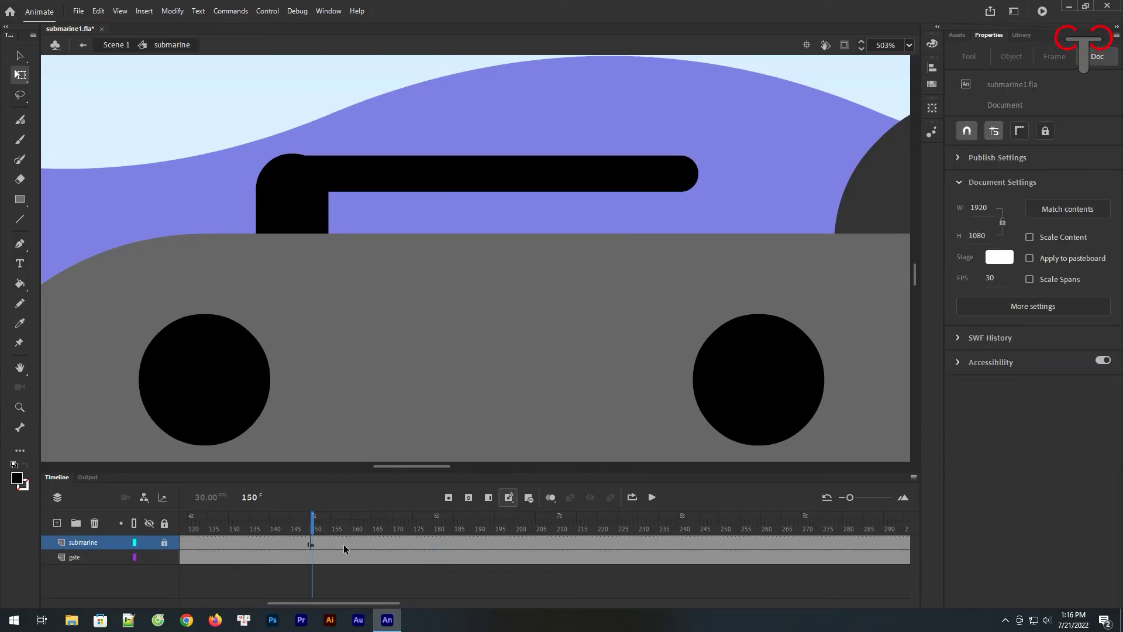
Insert keyframes on the gate layer at frames 150 and 180.
left_click(310, 560)
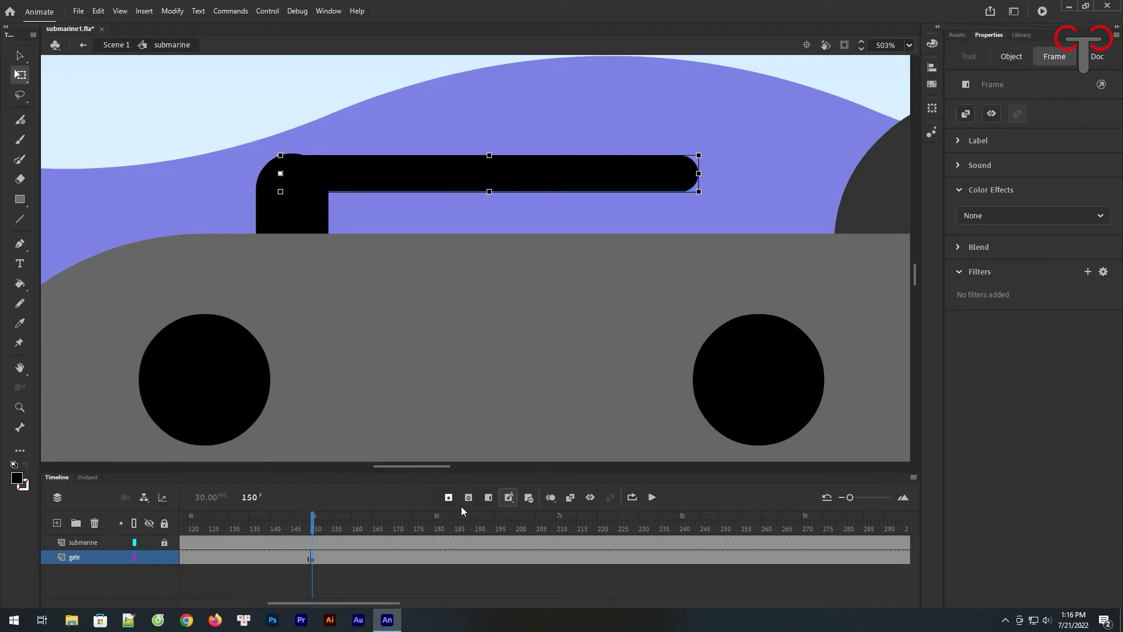
left_click(434, 554)
key("F6")
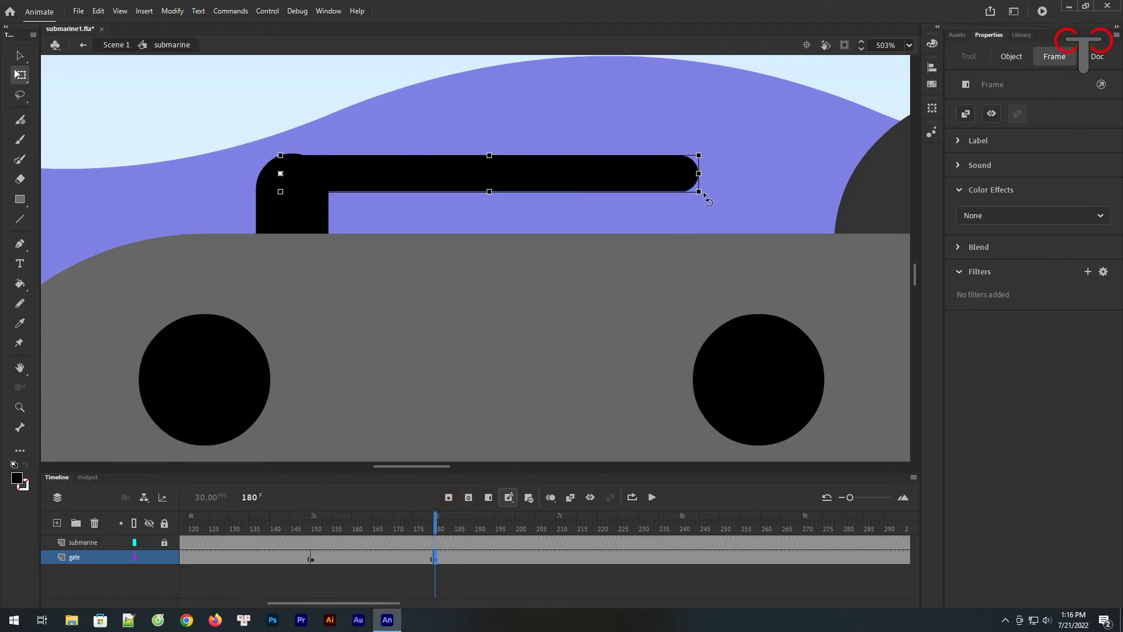
Rotate the gate about its hinge at frame 180 so it stands vertically open.
scroll(734, 248, "up", 5)
left_click_drag(717, 342, 338, 108)
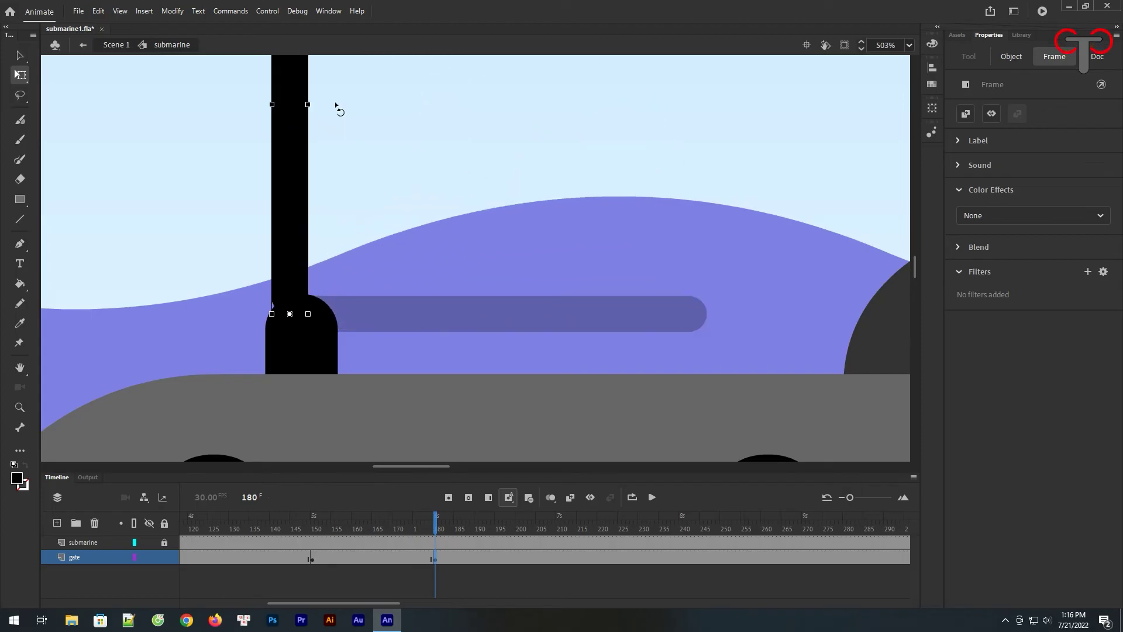
key("ctrl+minus")
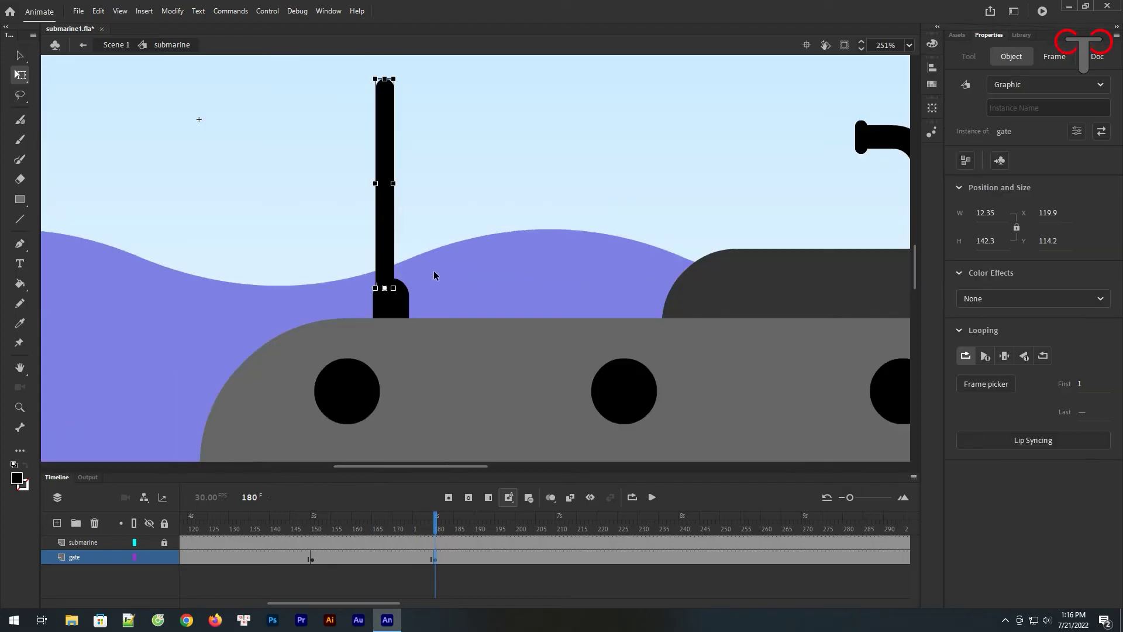
key("ctrl+minus")
scroll(411, 410, "down", 2)
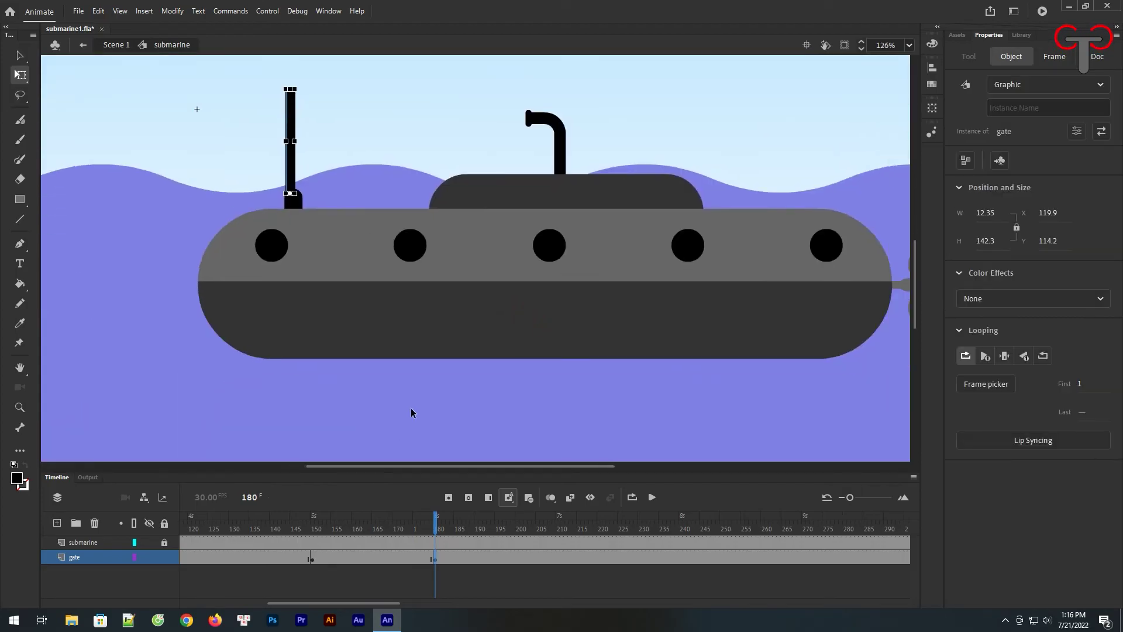
Create a classic tween on the gate layer between frames 150 and 180 and scrub through it.
right_click(370, 560)
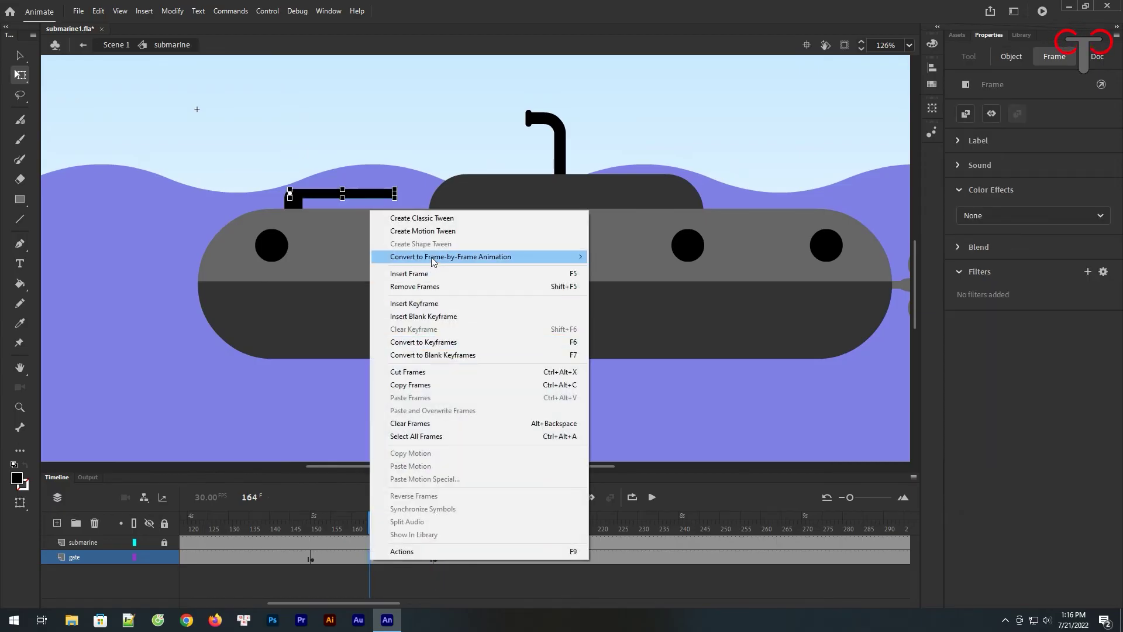
left_click(431, 219)
left_click_drag(372, 529, 438, 538)
left_click(798, 568)
scroll(539, 326, "down", 2)
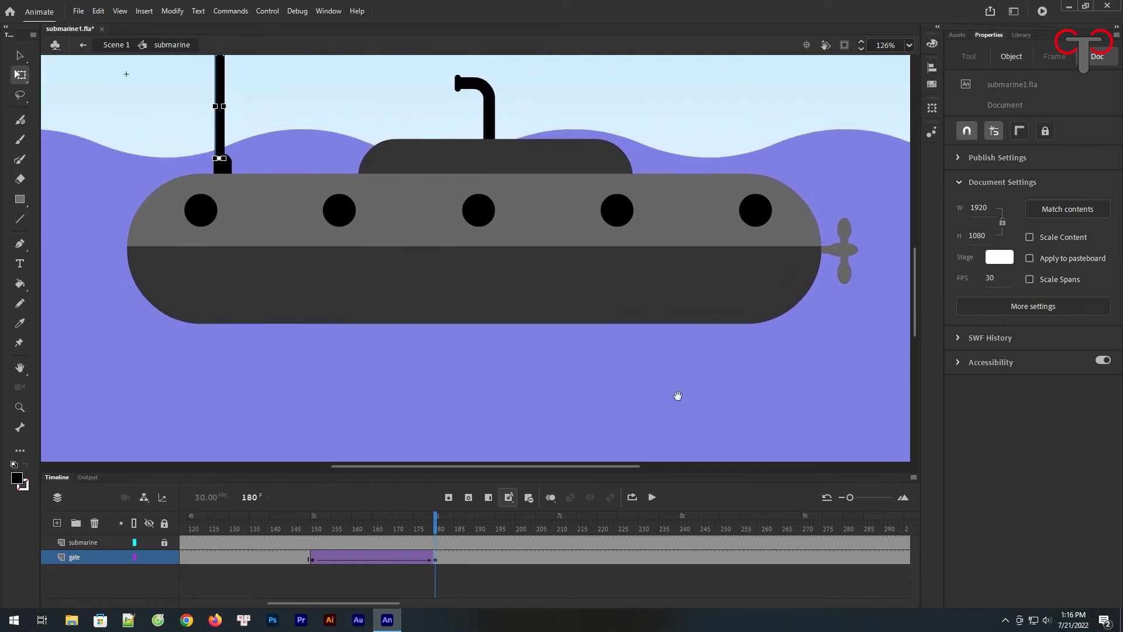
Insert keyframes on the gate layer at frames 270 and 300.
left_click(804, 552)
left_click(449, 498)
key("shift+period")
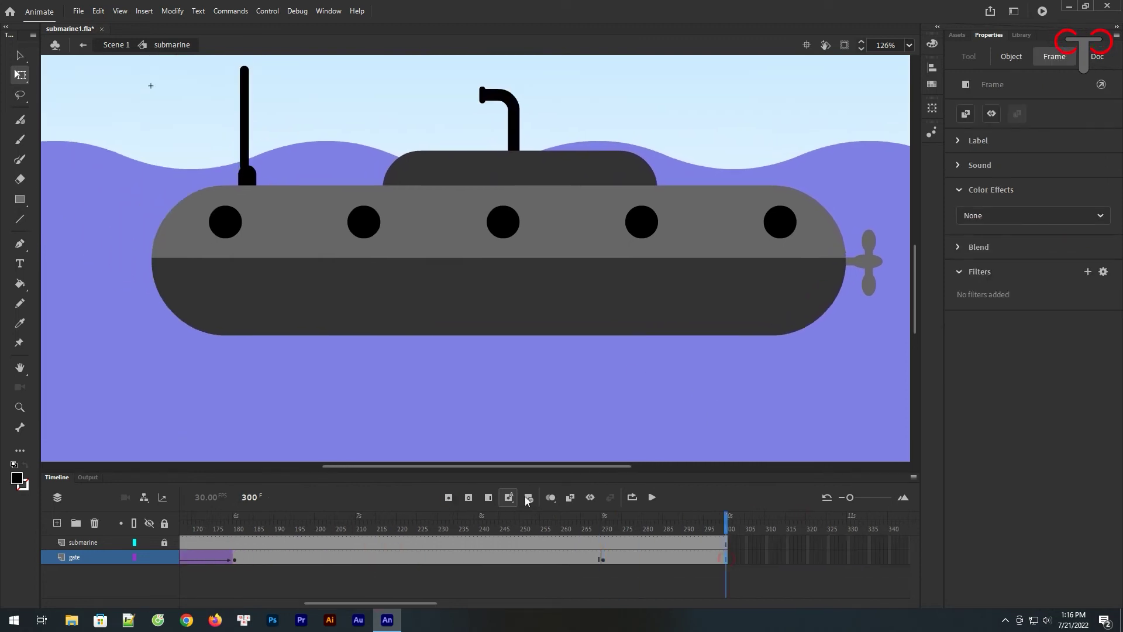
left_click(449, 497)
Rotate the gate back to its closed horizontal position at frame 300 and create a classic tween between frames 270 and 300.
left_click_drag(252, 63, 302, 97)
key("ctrl+z")
left_click_drag(252, 65, 349, 170)
right_click(685, 560)
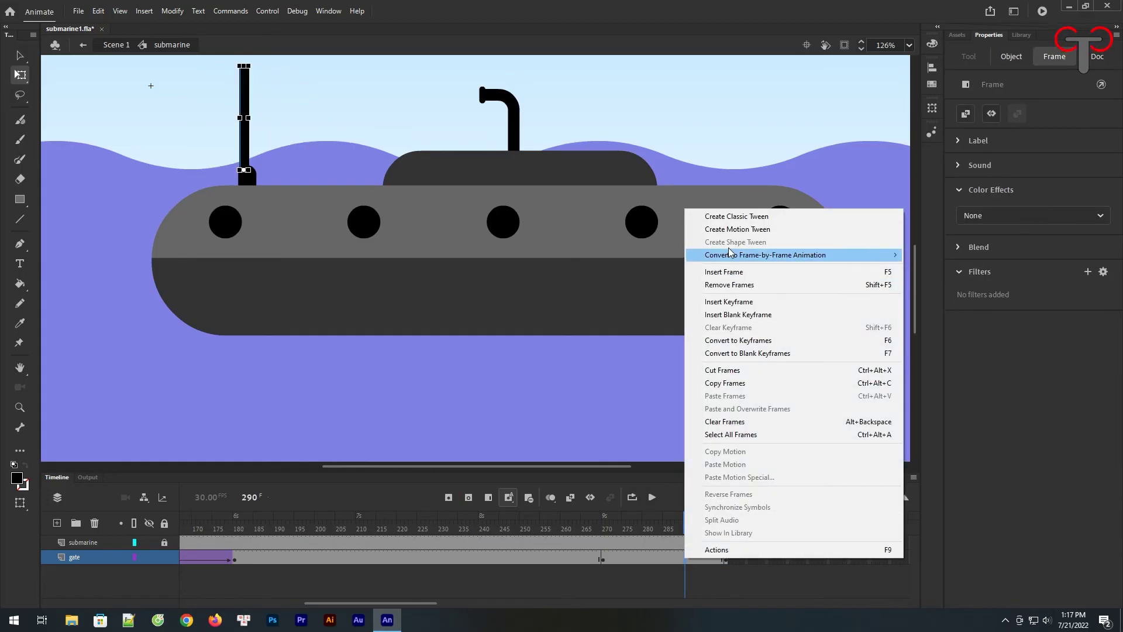
left_click(731, 217)
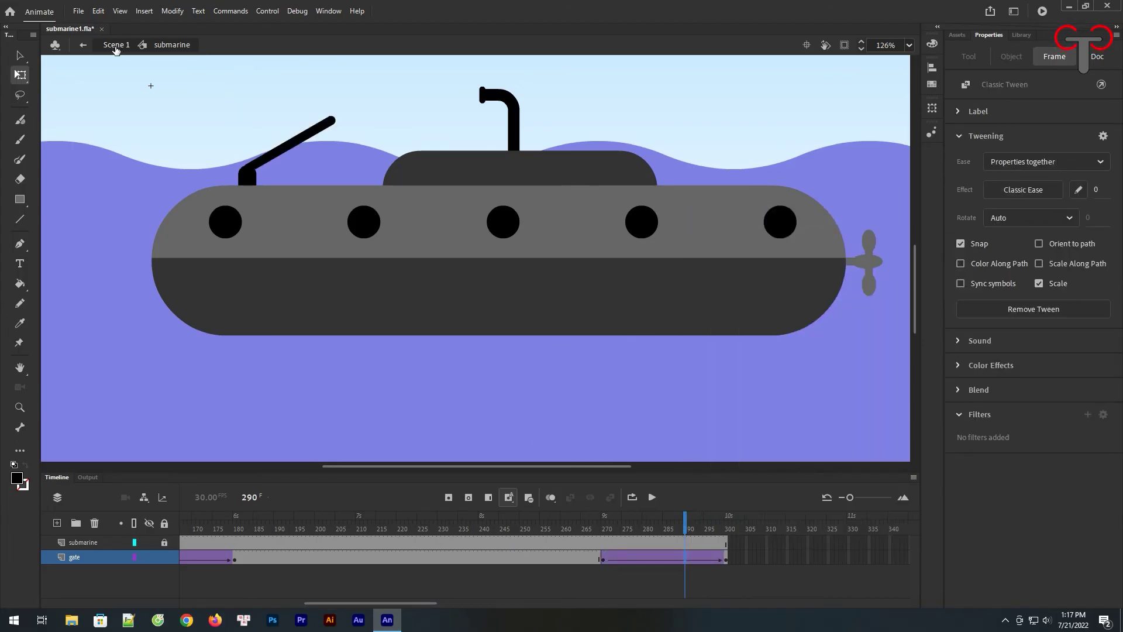
Return to Scene 1 and play the animation from frame 1 to check the gate's motion.
left_click(114, 45)
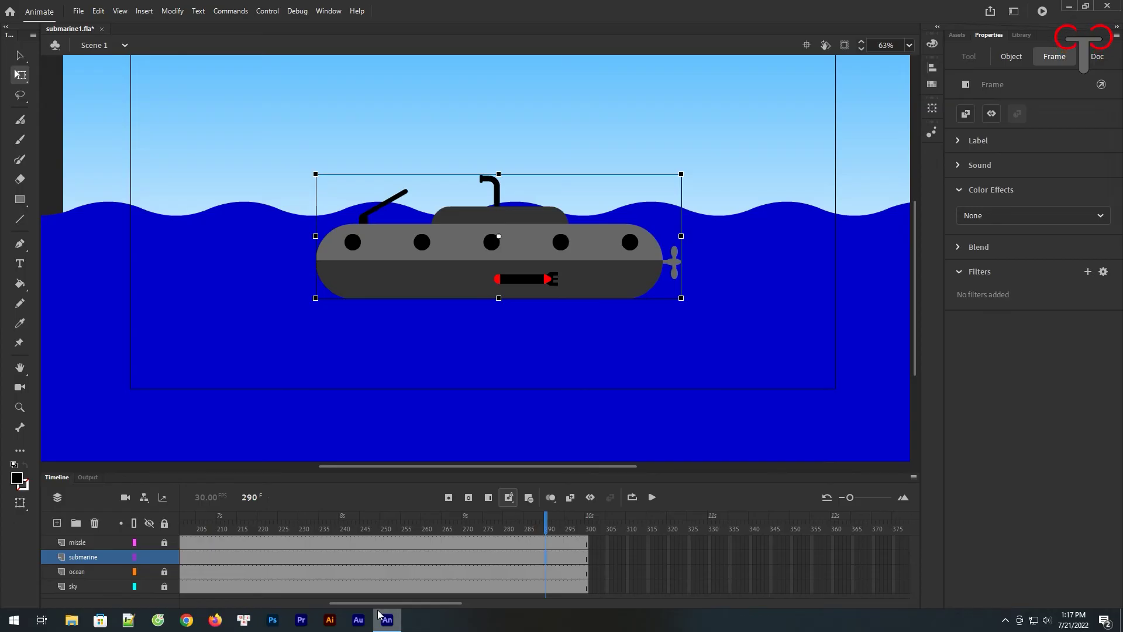
left_click_drag(255, 608, 212, 608)
left_click(183, 529)
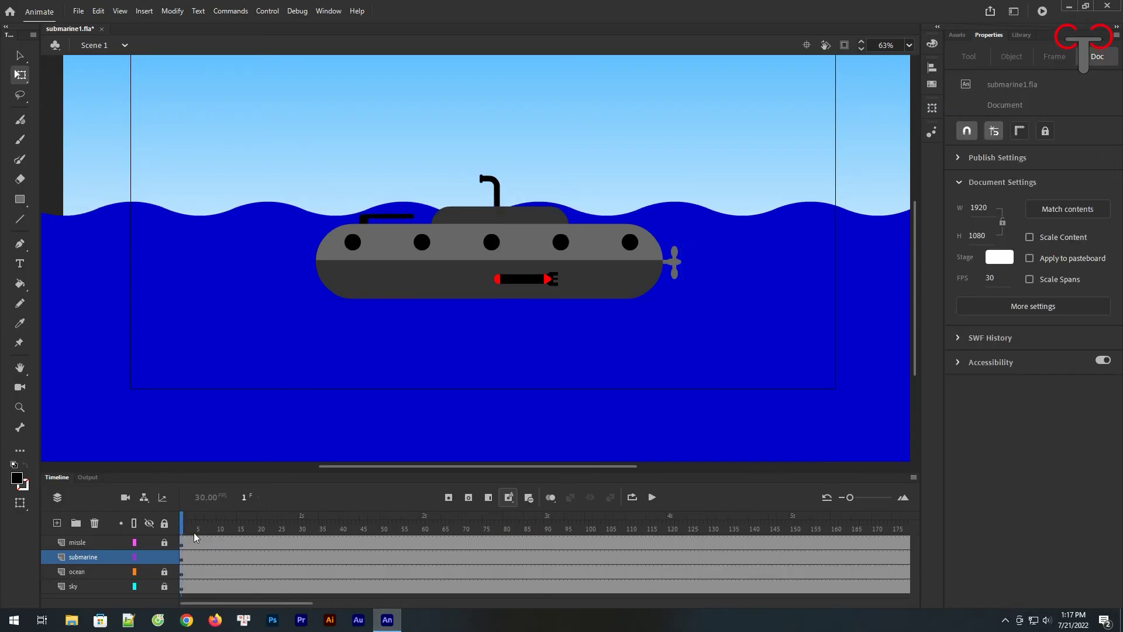
left_click(652, 497)
left_click(652, 497)
left_click(652, 498)
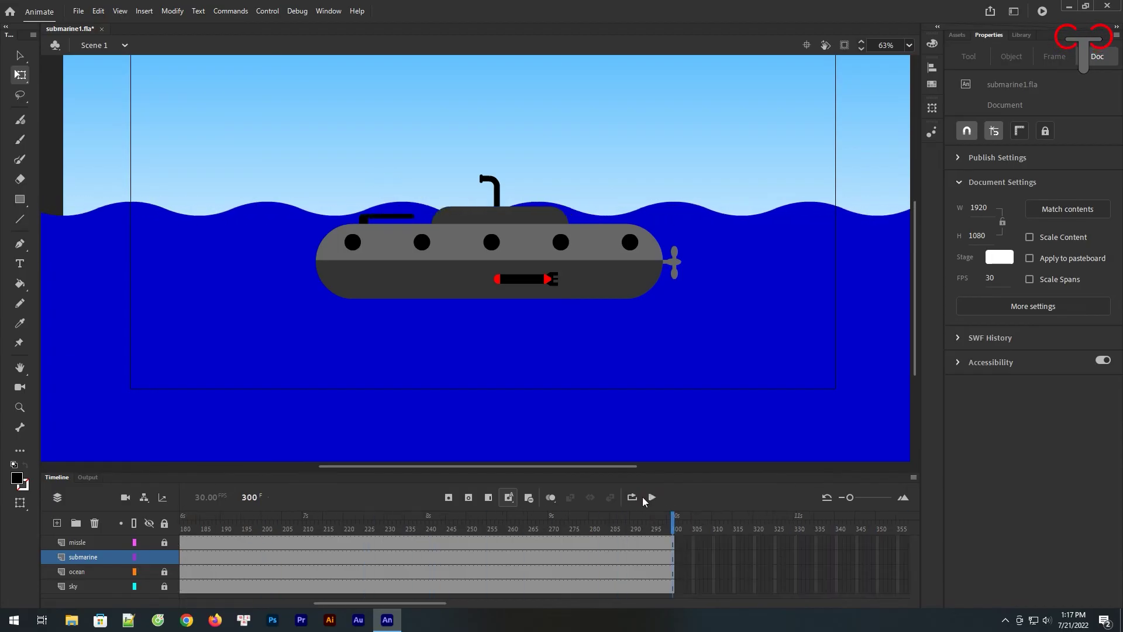
Convert the missile at frame 1 to a Graphic symbol named "missle" and lock its layer.
left_click_drag(385, 603, 252, 603)
left_click(181, 544)
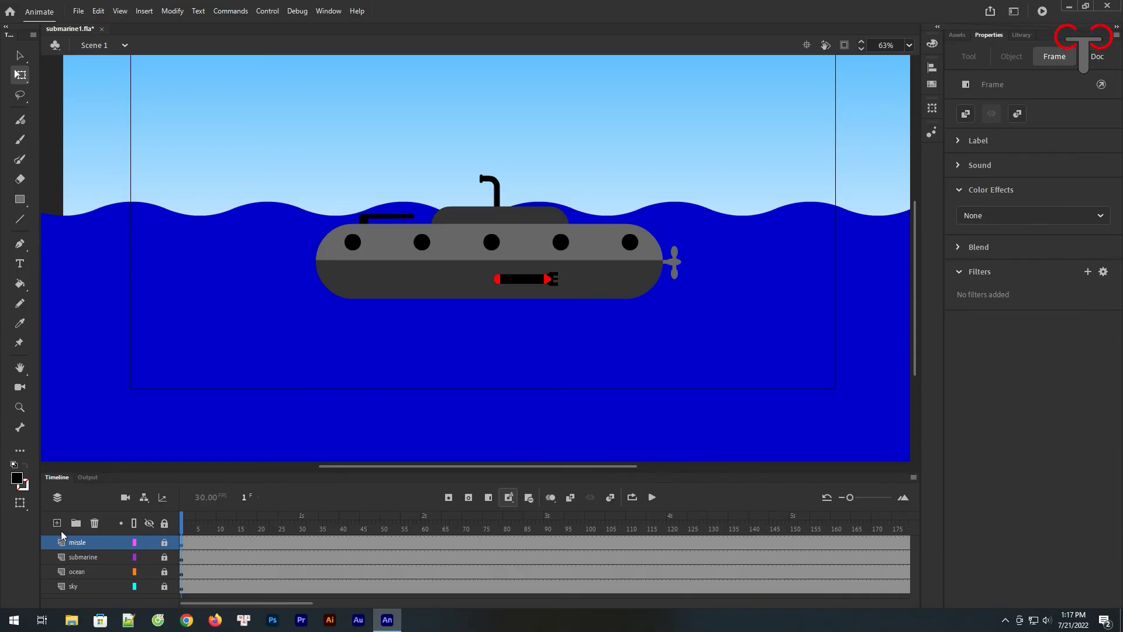
left_click(548, 282)
right_click(537, 281)
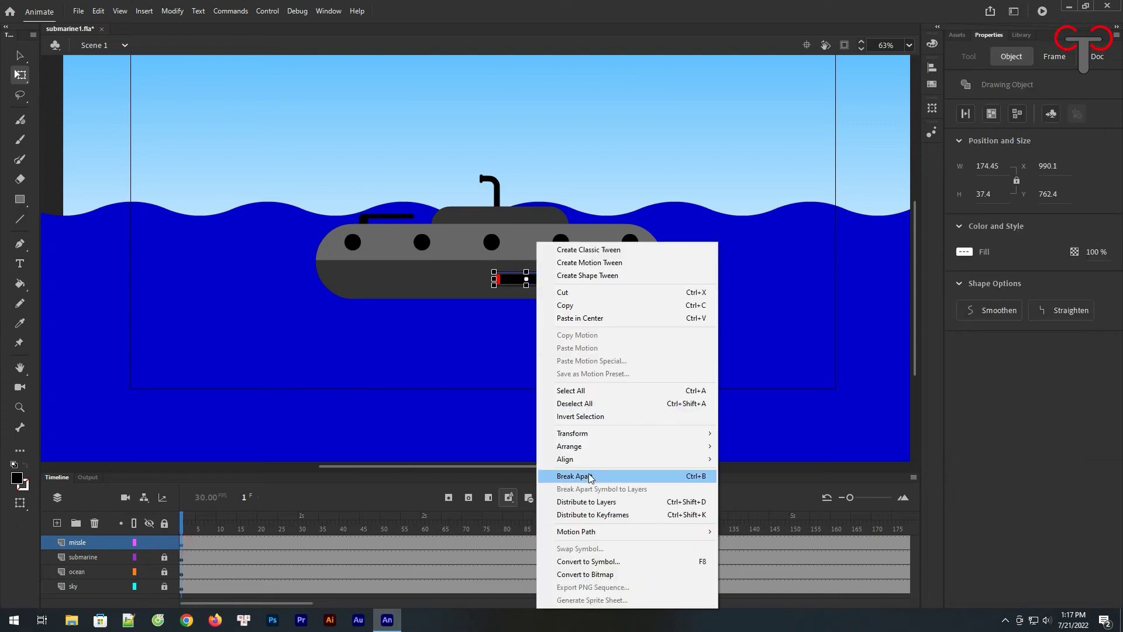
left_click(588, 562)
type("missle")
left_click(626, 108)
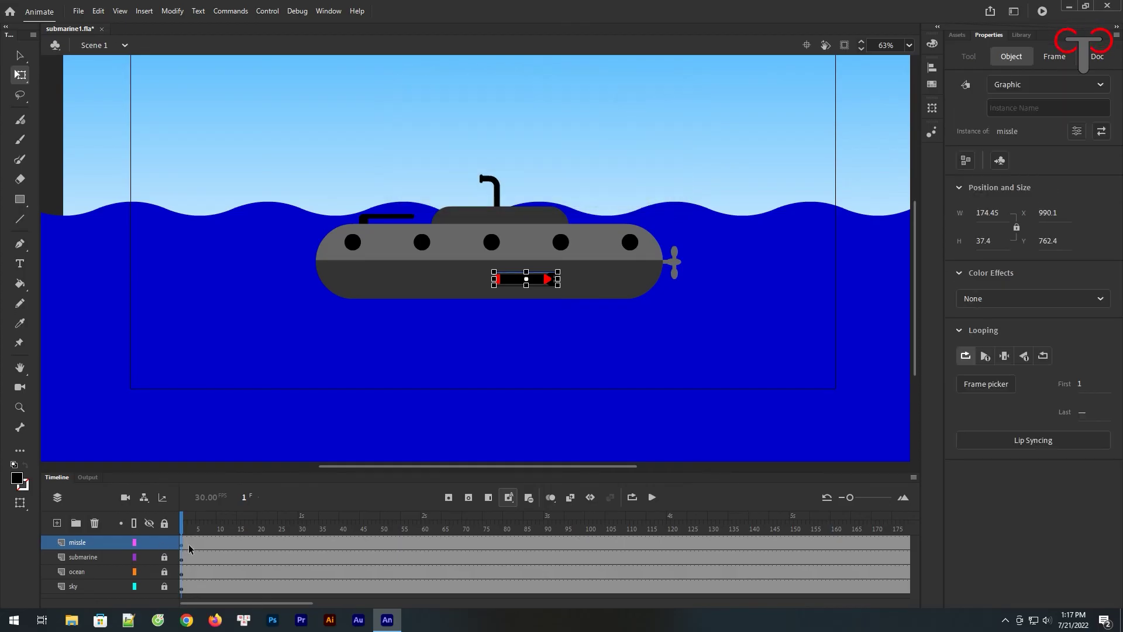
left_click(164, 542)
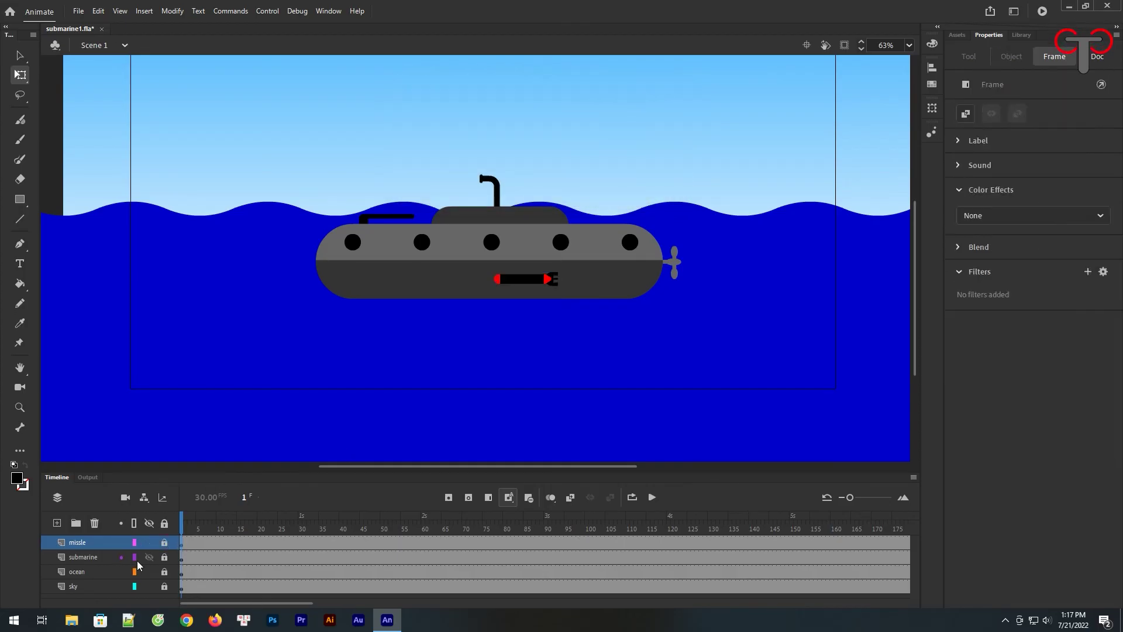
Add a new layer above the missile layer and name it "missle2".
left_click(57, 524)
left_click(96, 546)
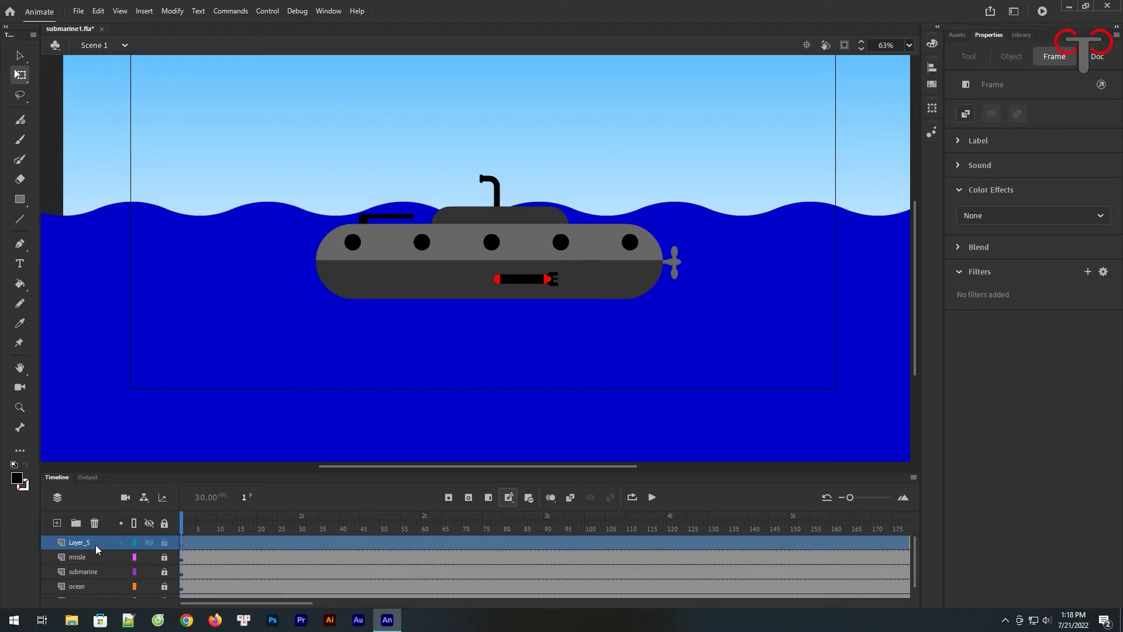
double_click(96, 545)
type("missle2")
key("Return")
Place a library instance of the missle symbol over the submarine's front section and turn it to point straight up.
left_click(1022, 34)
left_click_drag(978, 202, 388, 267)
left_click(473, 354)
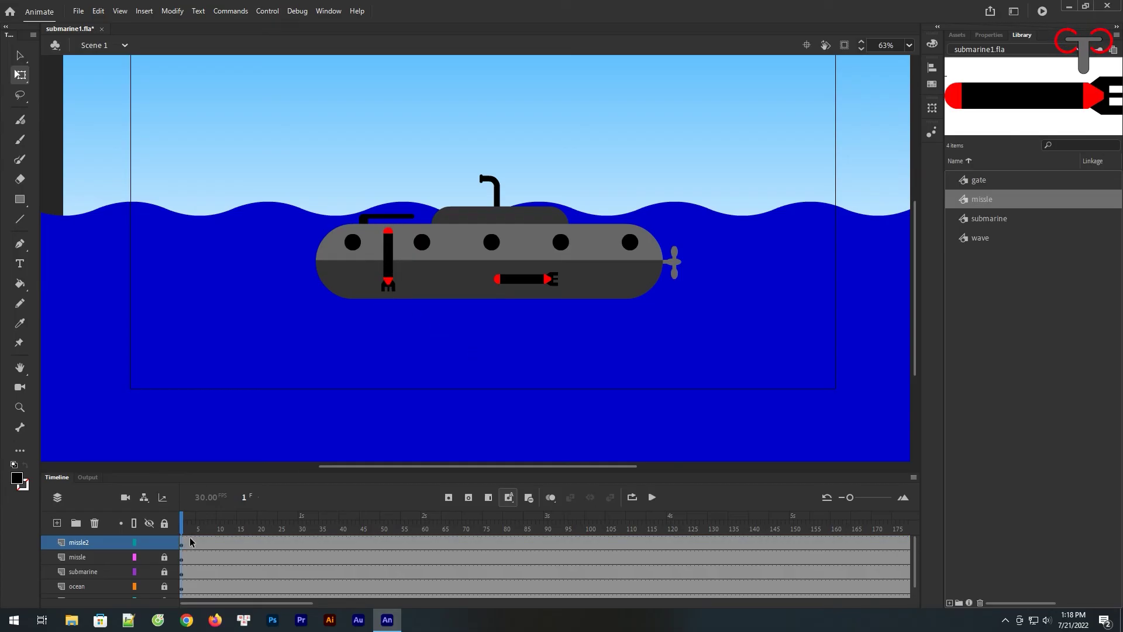
left_click(388, 263)
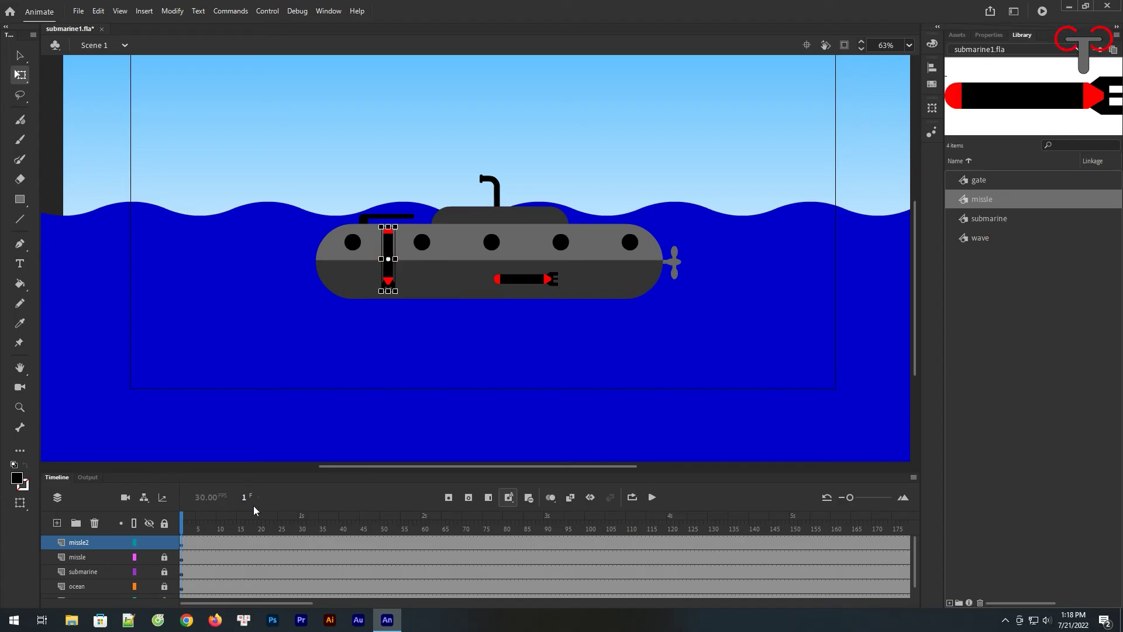
Insert keyframes on the missle2 layer at frames 180 and 256.
left_click(261, 605)
left_click_drag(261, 605, 331, 603)
left_click(537, 543)
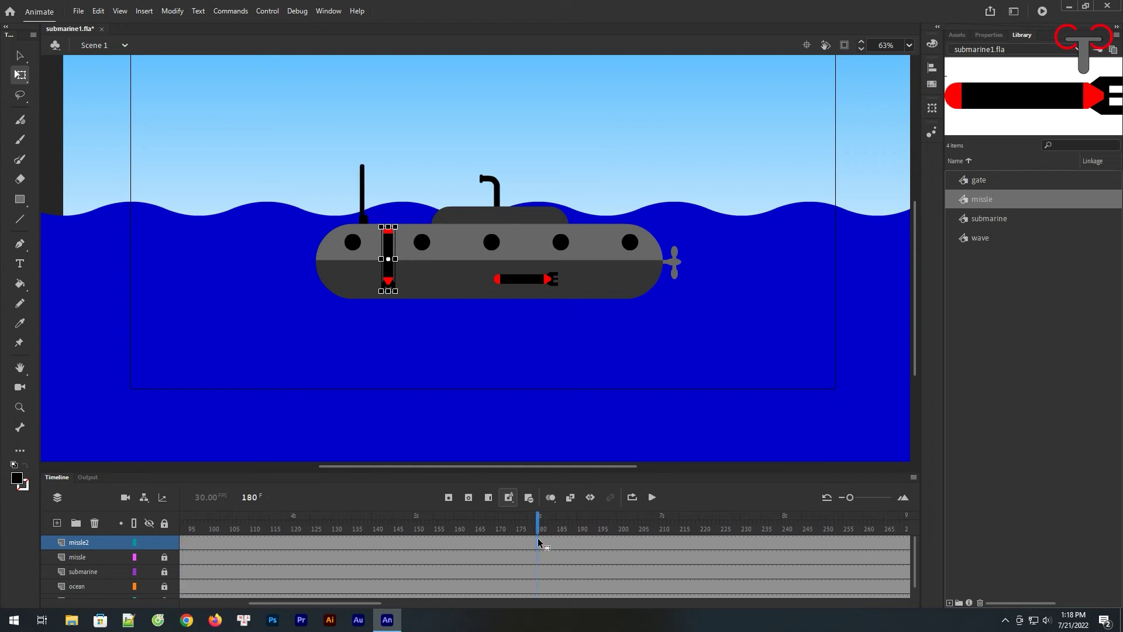
left_click(451, 497)
left_click_drag(361, 605, 413, 605)
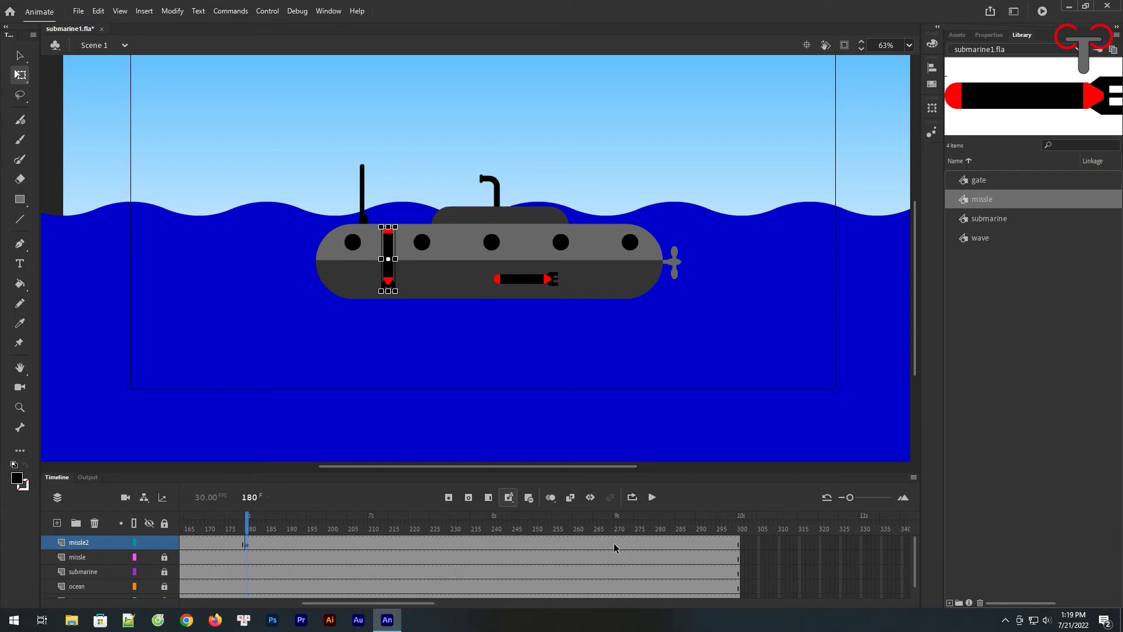
left_click(557, 544)
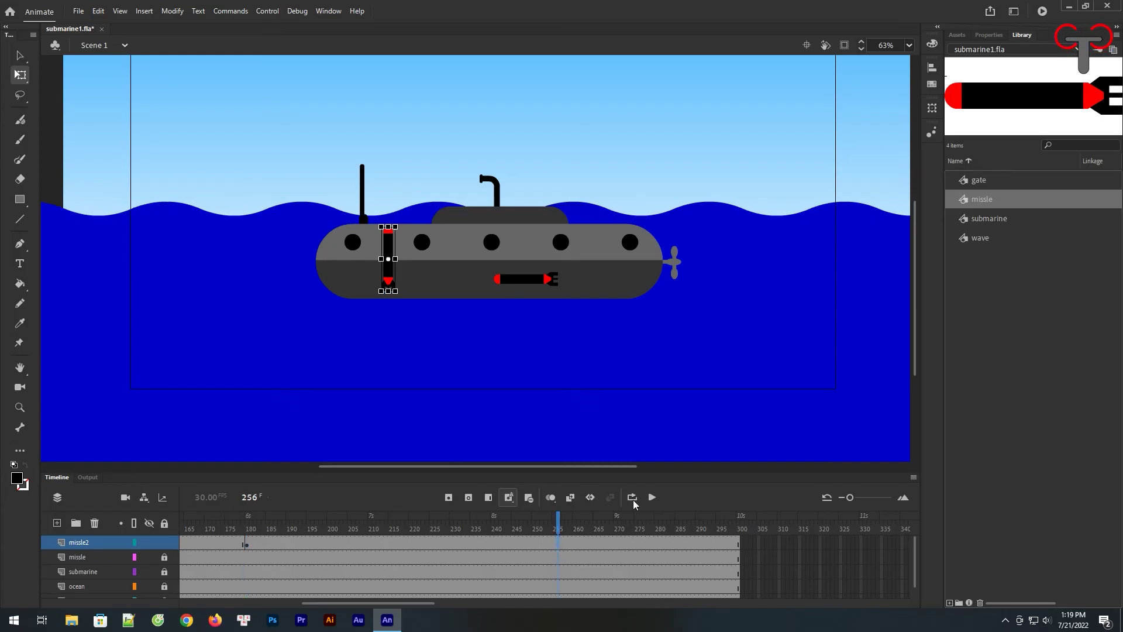
left_click(450, 498)
Move the vertical missile at frame 256 straight up until it is above the sky and outside the stage.
scroll(566, 223, "up", 3)
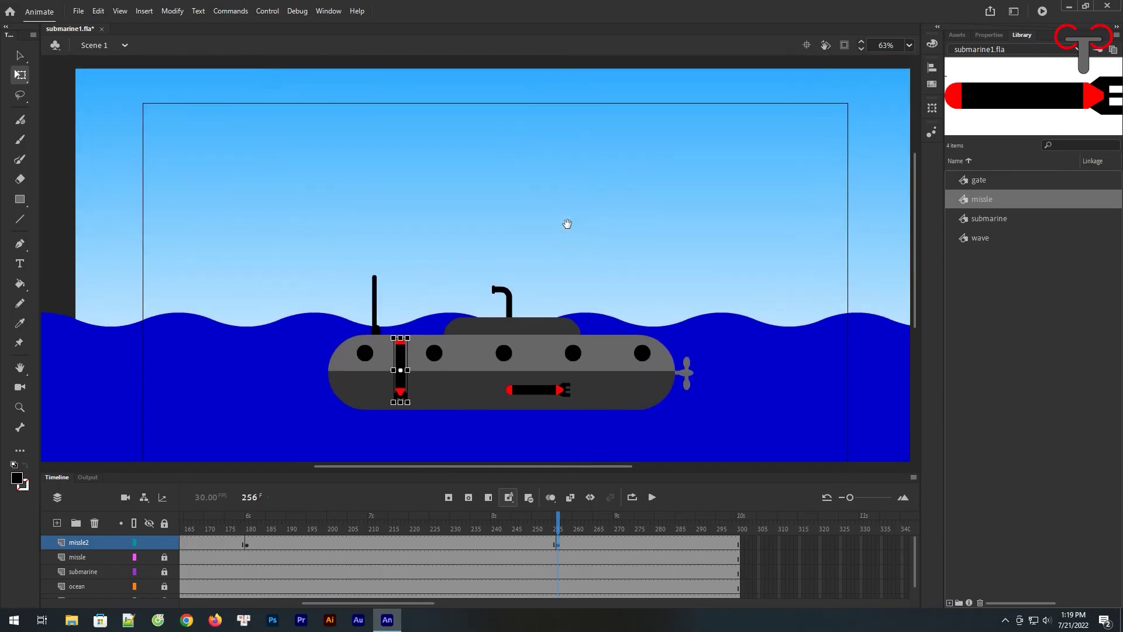
key("ctrl+minus")
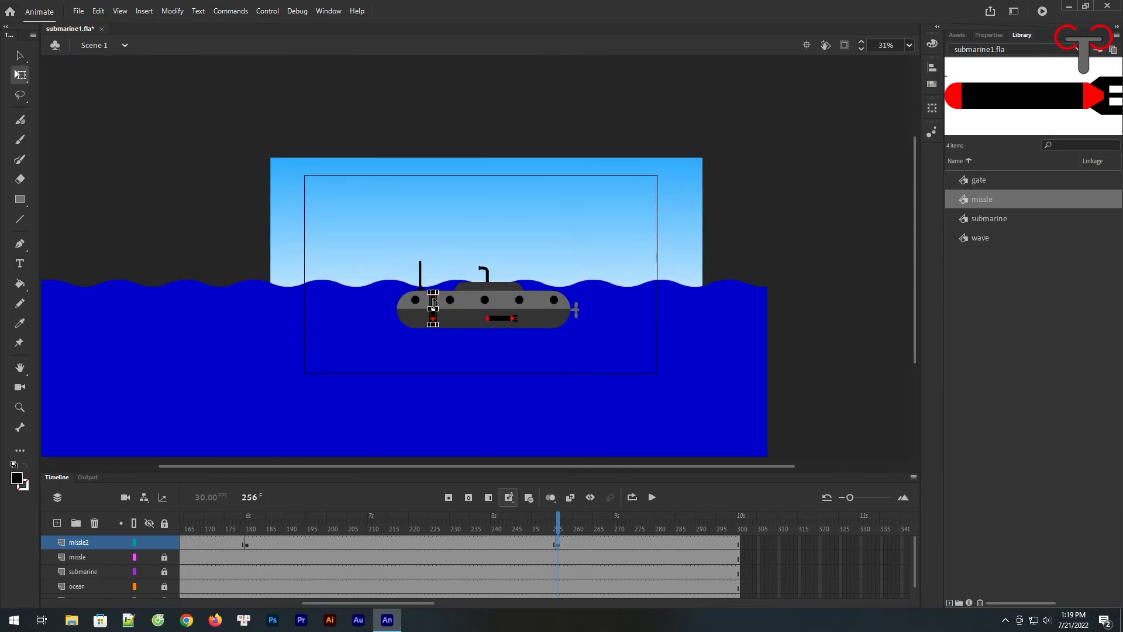
key("z")
left_click_drag(390, 268, 728, 425)
key("ctrl+minus")
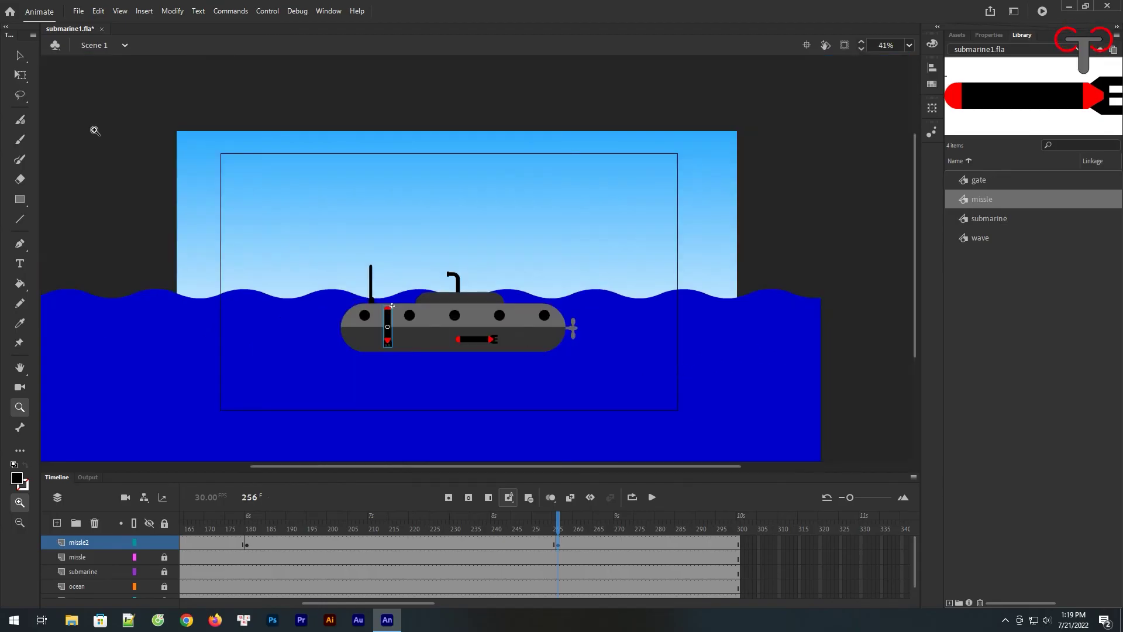
left_click(19, 55)
left_click_drag(390, 315, 385, 101)
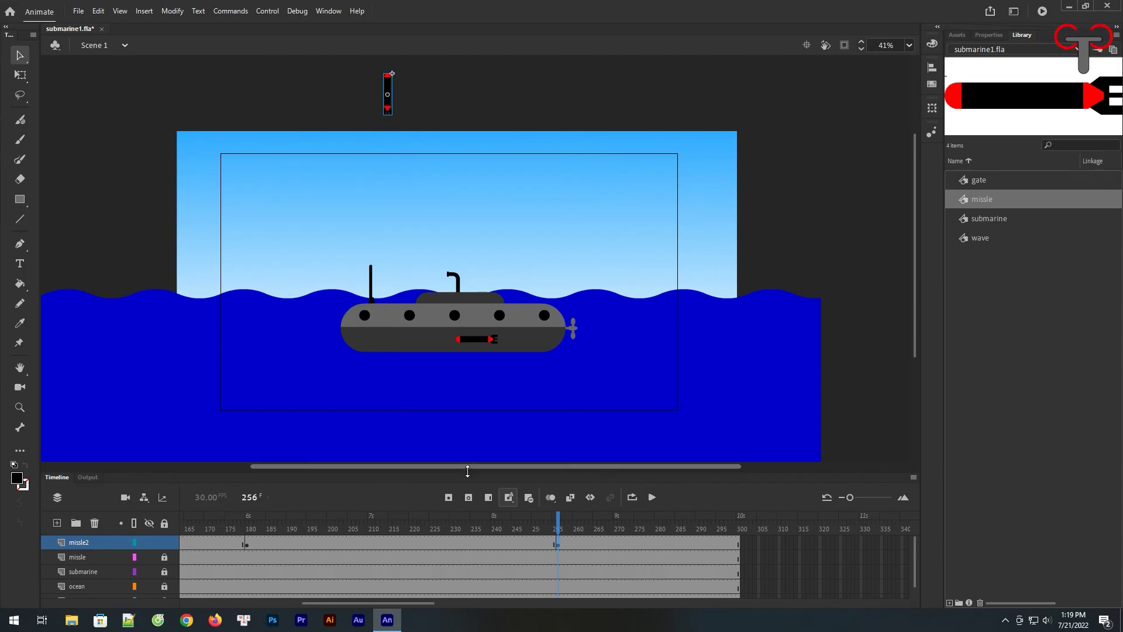
Create a classic tween between frames 180 and 256 on the missle2 layer and set its easing to Cubic Ease-In.
right_click(430, 544)
left_click(476, 206)
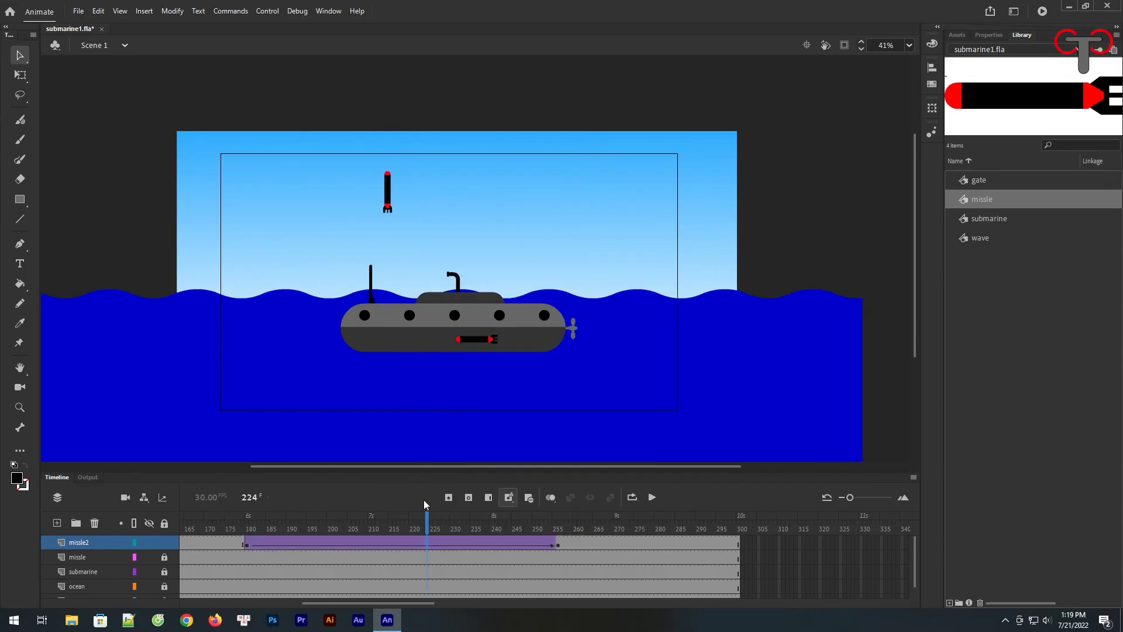
mouse_move(433, 531)
left_mouse_down()
mouse_move(193, 547)
mouse_move(682, 550)
mouse_move(427, 547)
left_mouse_up()
left_click(989, 35)
left_click(1024, 189)
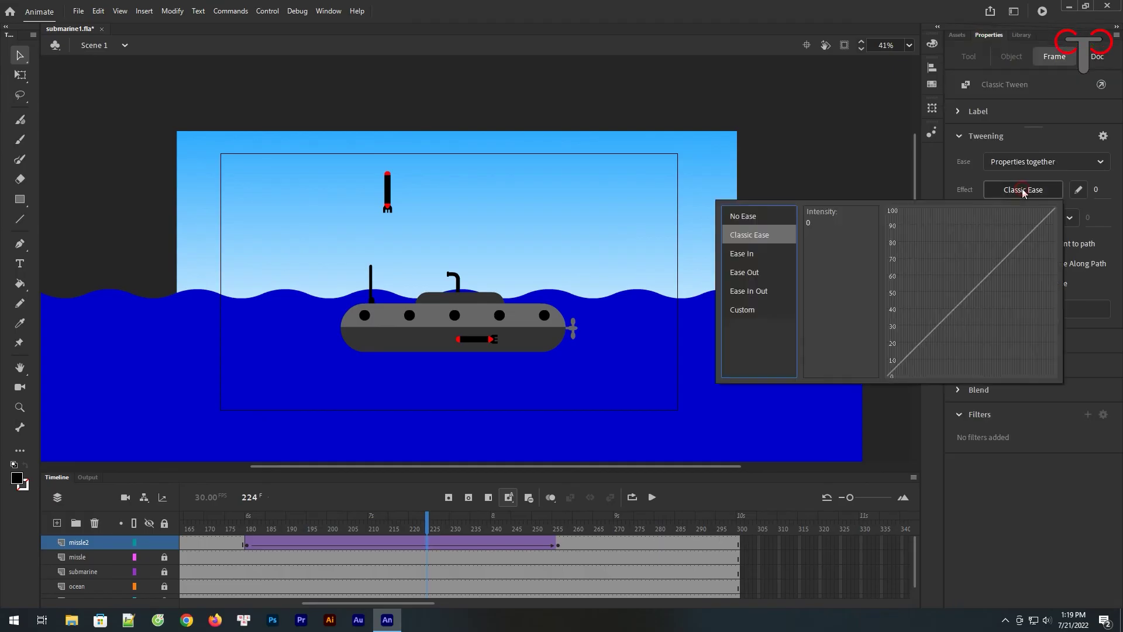
left_click(763, 257)
double_click(836, 240)
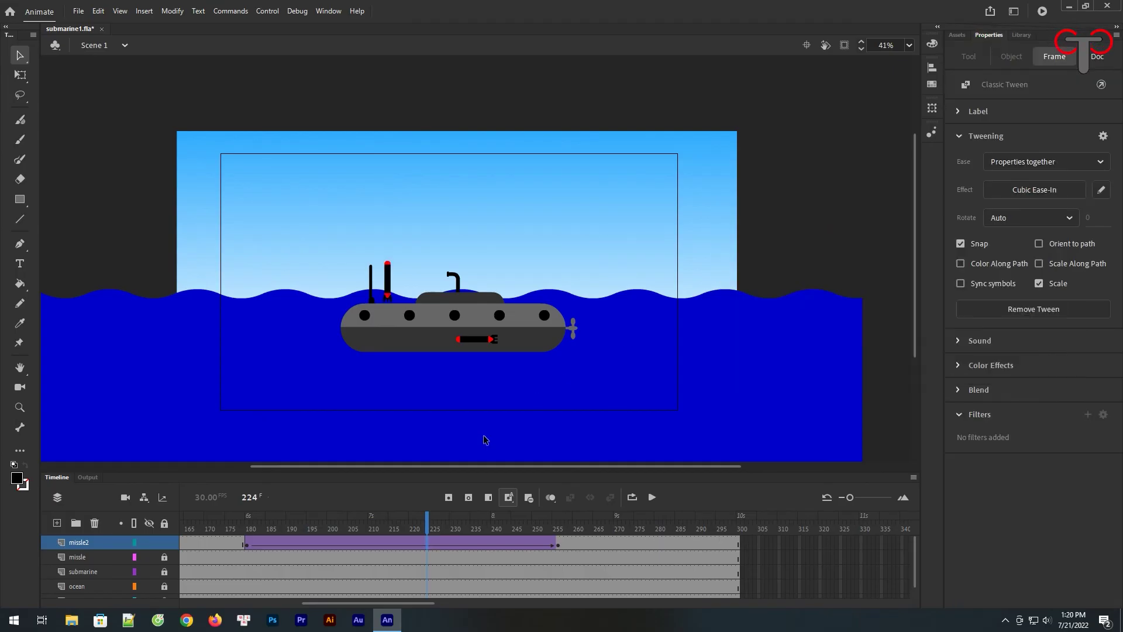
Move the missle2 layer below the submarine layer so the vertical missile is hidden behind the hull.
left_click_drag(345, 601, 225, 601)
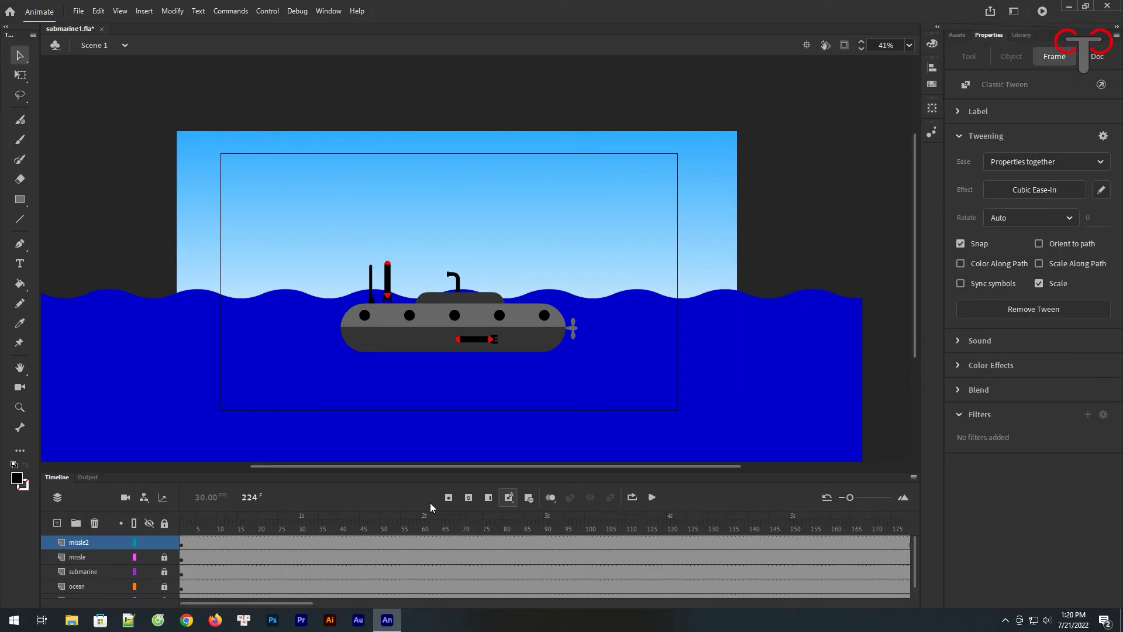
left_click(840, 502)
left_click_drag(700, 528, 455, 530)
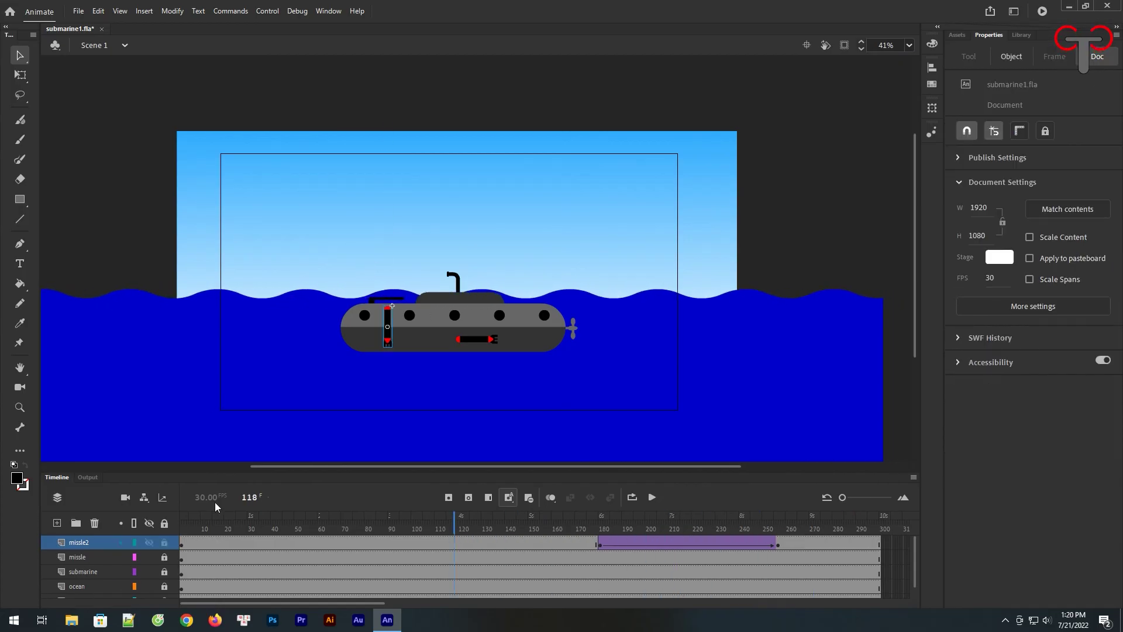
left_click_drag(280, 469, 280, 425)
left_click(95, 501)
left_click_drag(95, 500, 342, 529)
mouse_move(455, 483)
left_mouse_down()
mouse_move(372, 507)
mouse_move(777, 519)
mouse_move(450, 502)
left_mouse_up()
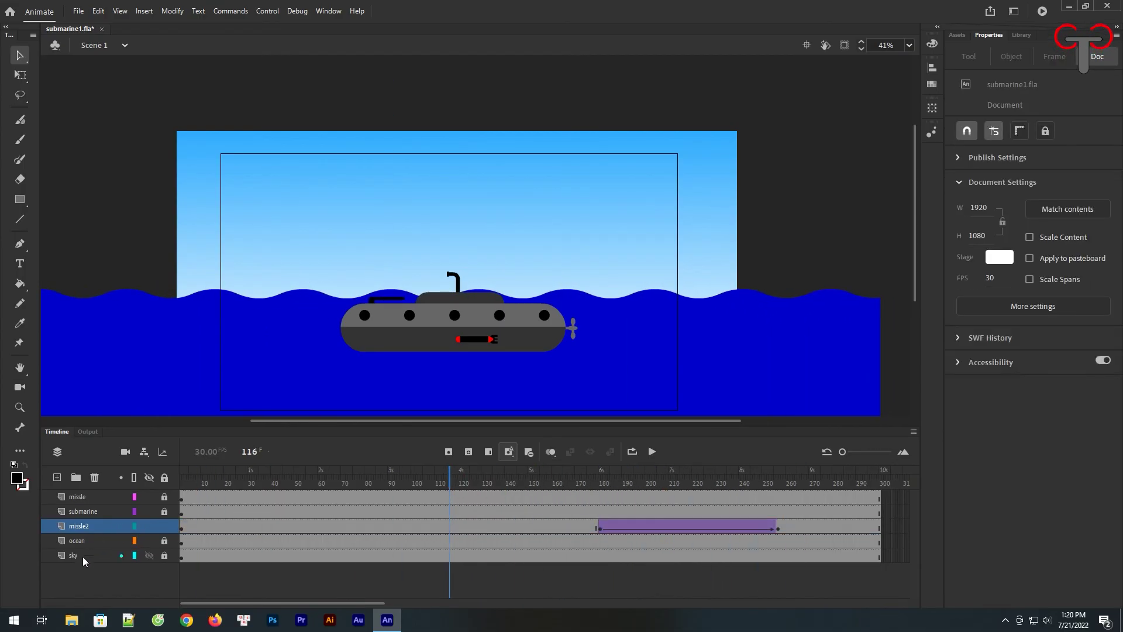
Add a new layer above the missle layer and name it "ocean2".
left_click(86, 511)
left_click(83, 498)
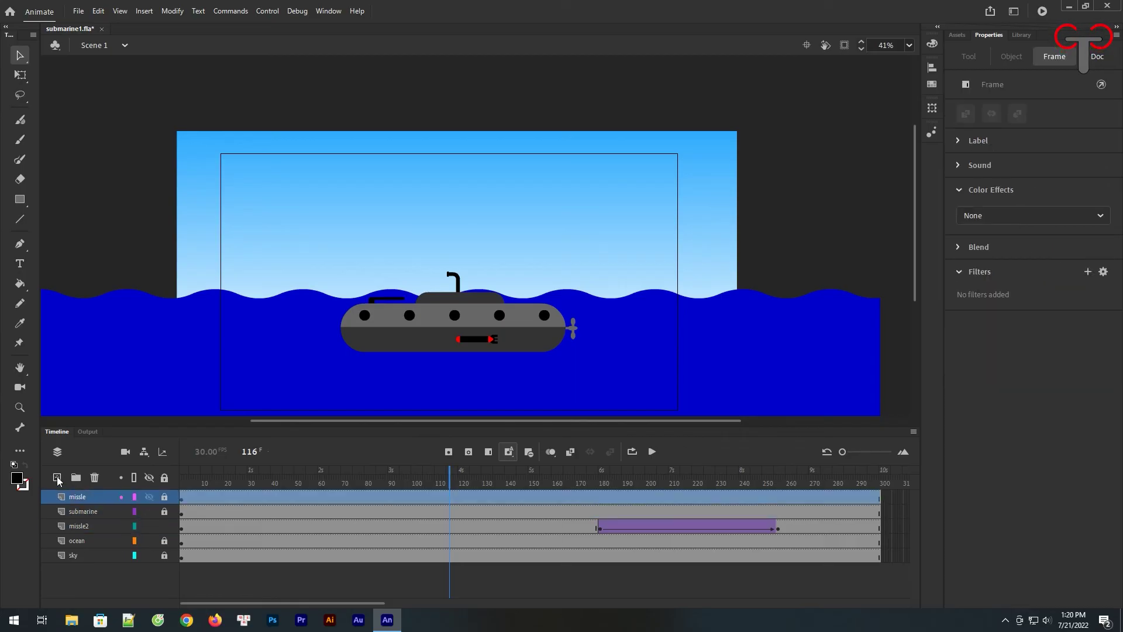
left_click(57, 478)
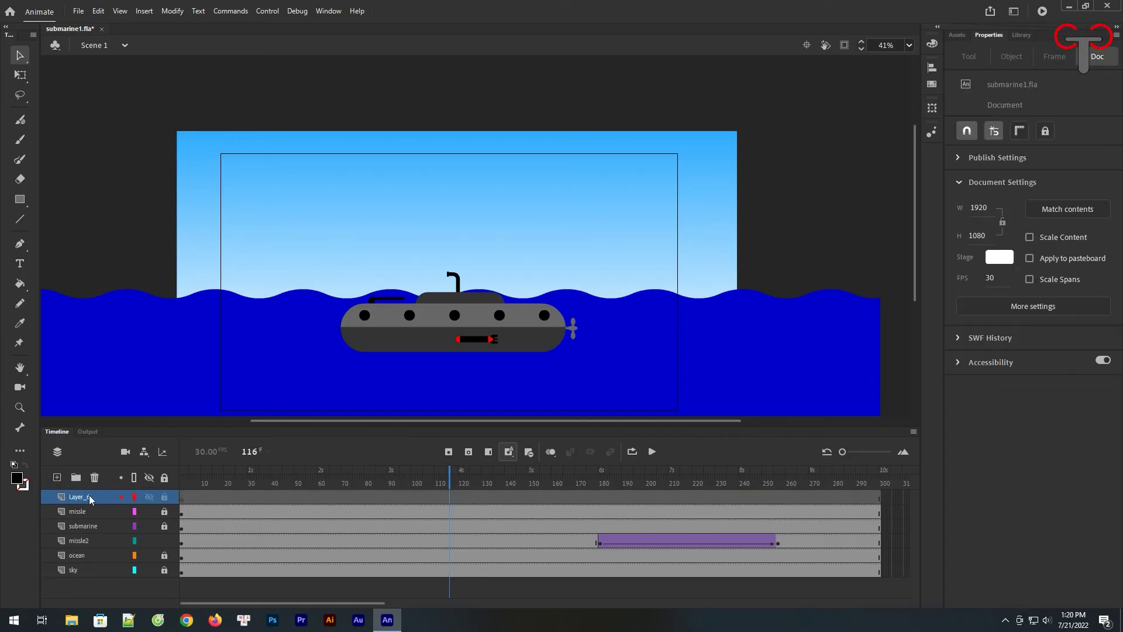
double_click(92, 496)
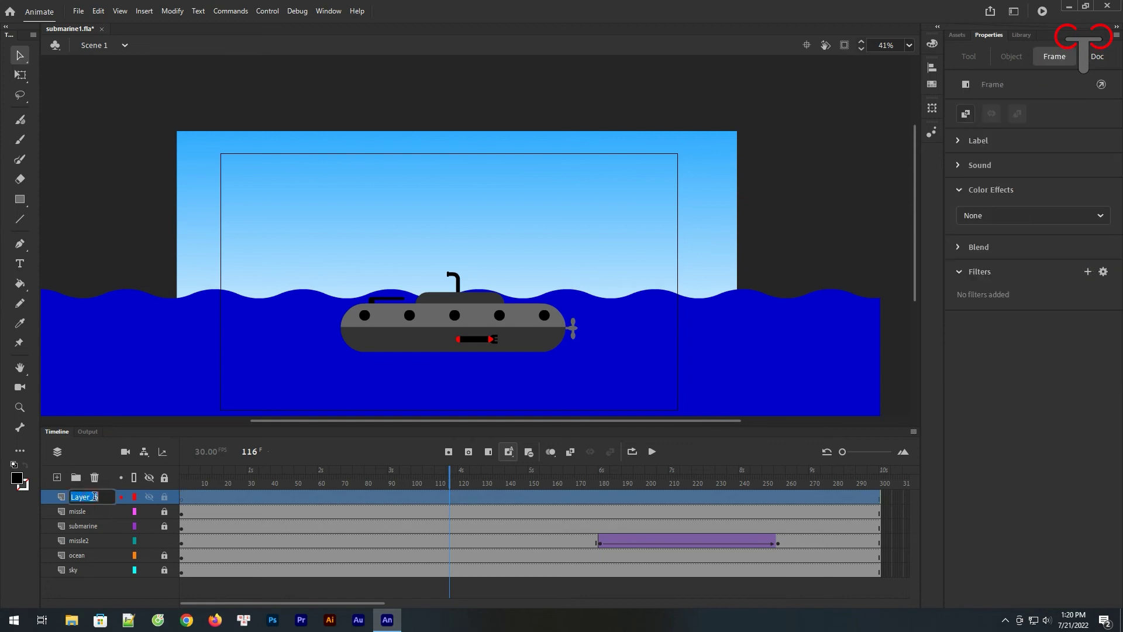
type("ocean2")
key("Return")
left_click(164, 541)
left_click(184, 498)
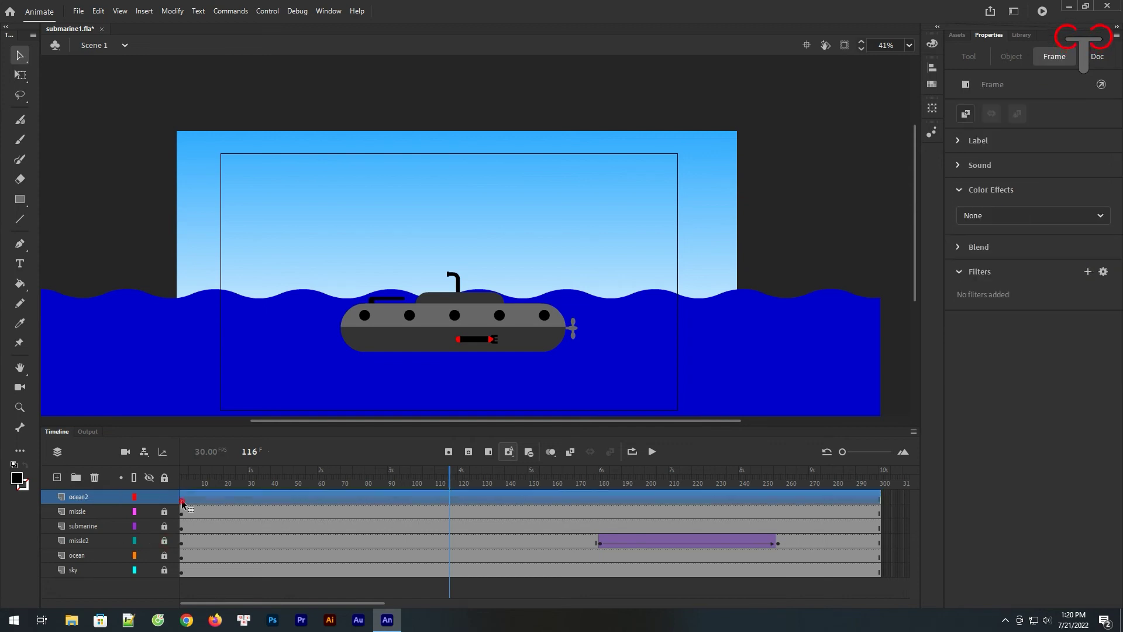
left_click(1022, 35)
left_click_drag(995, 237, 374, 331)
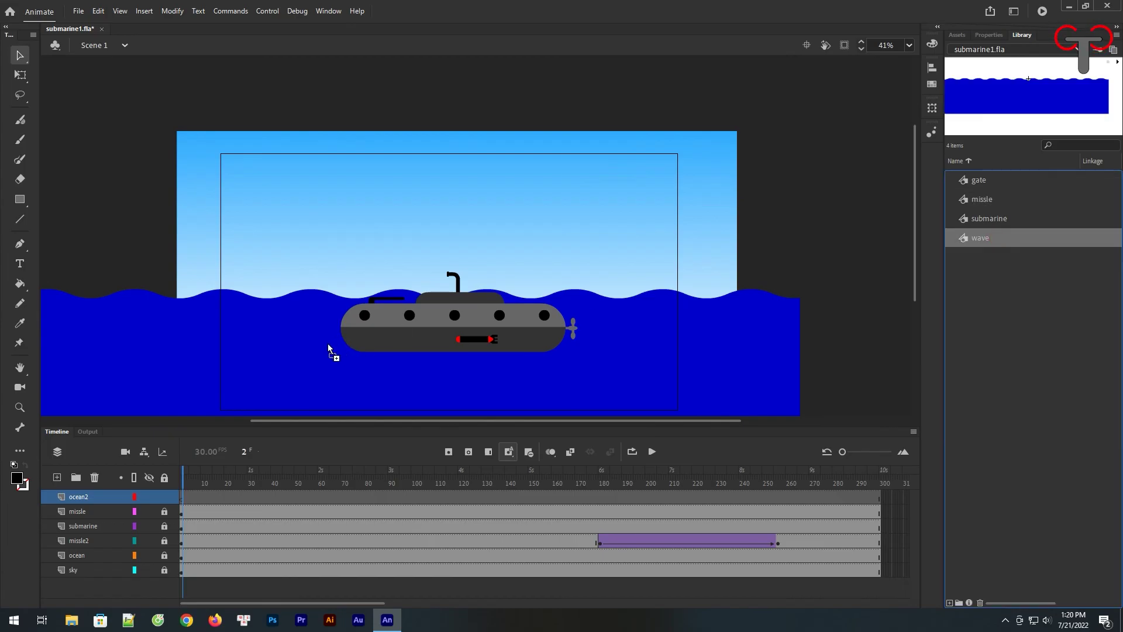
left_click(182, 499)
left_click_drag(998, 238, 505, 338)
left_click(518, 375)
left_click_drag(518, 374, 615, 320)
key("ctrl+z")
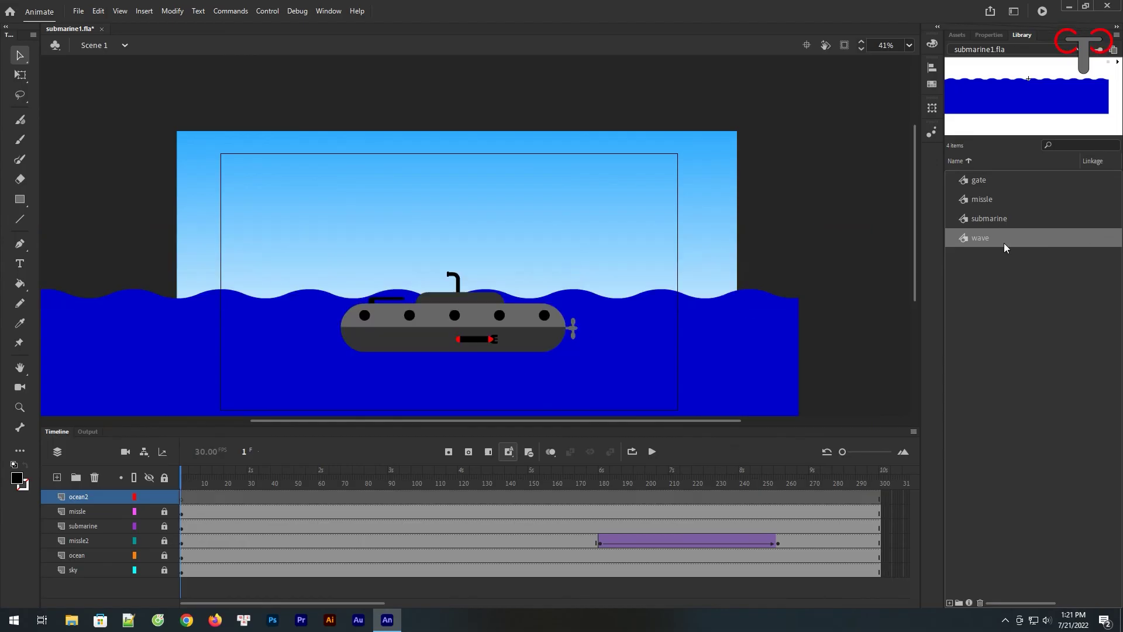
Duplicate the wave symbol as "wave2" and place an instance of it on the ocean2 layer, covering the submarine's hull.
right_click(1008, 241)
left_click(1028, 316)
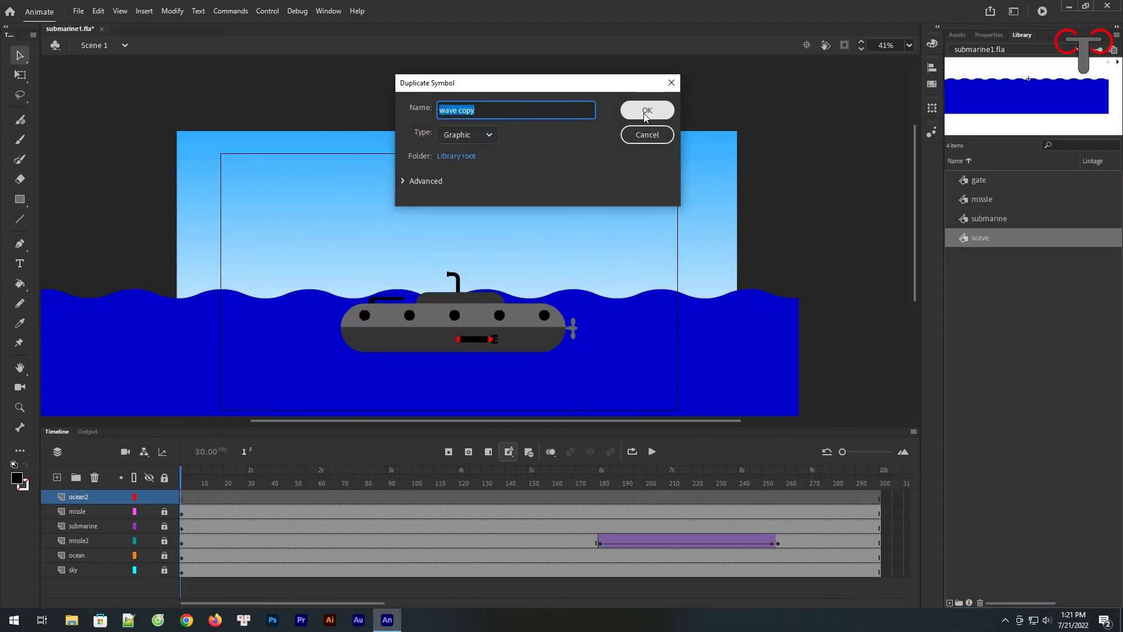
left_click(643, 111)
double_click(985, 262)
type("wave2")
key("Return")
left_click_drag(441, 328, 597, 368)
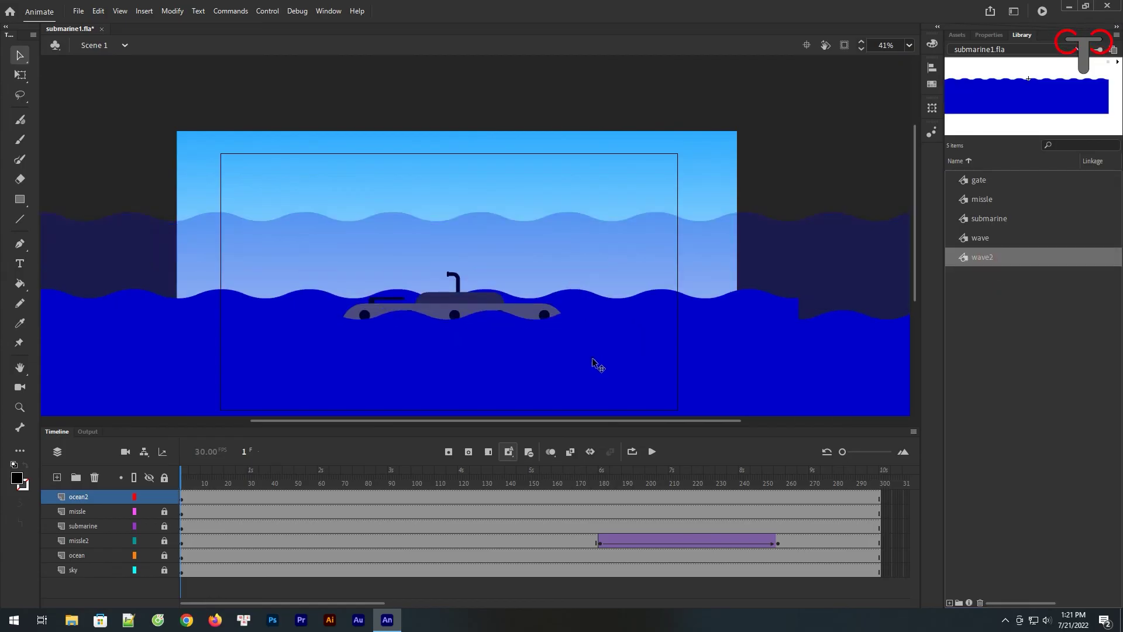
key("ctrl+z")
Inside the wave2 symbol, set the wave's fill opacity to 35% at frames 1 and 60, and check it in the main scene.
double_click(578, 381)
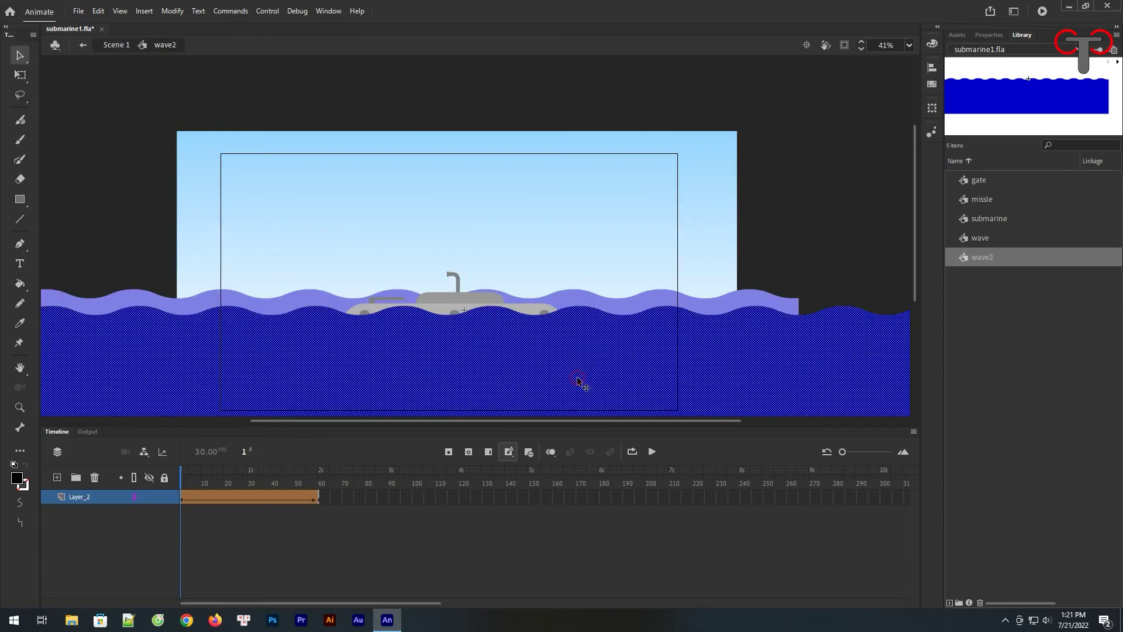
left_click(182, 499)
left_click(986, 35)
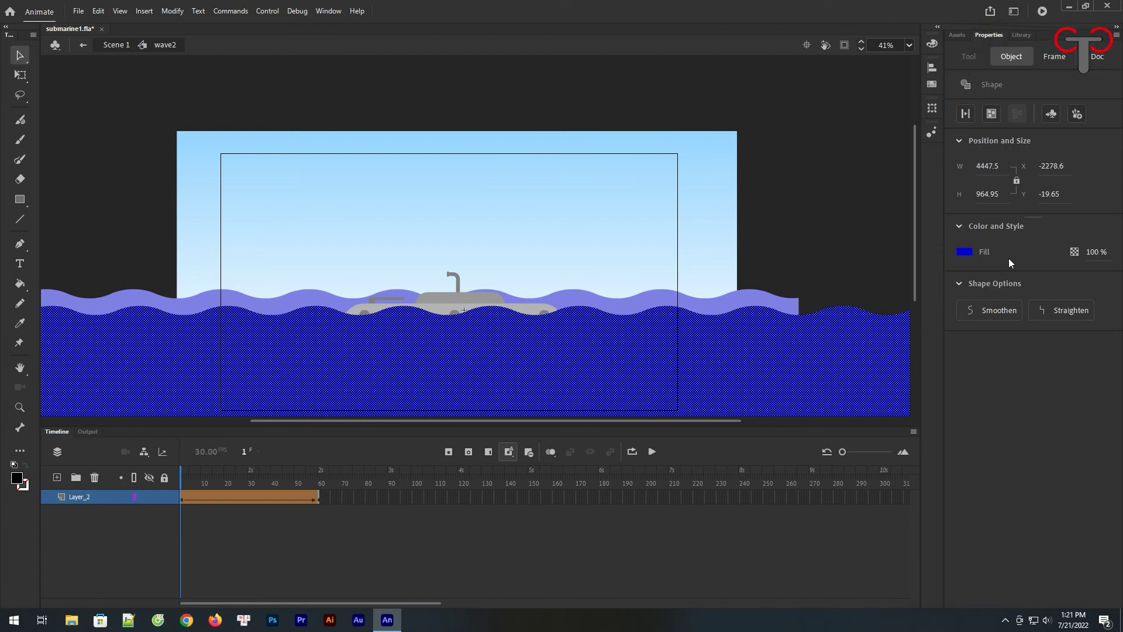
left_click(803, 265)
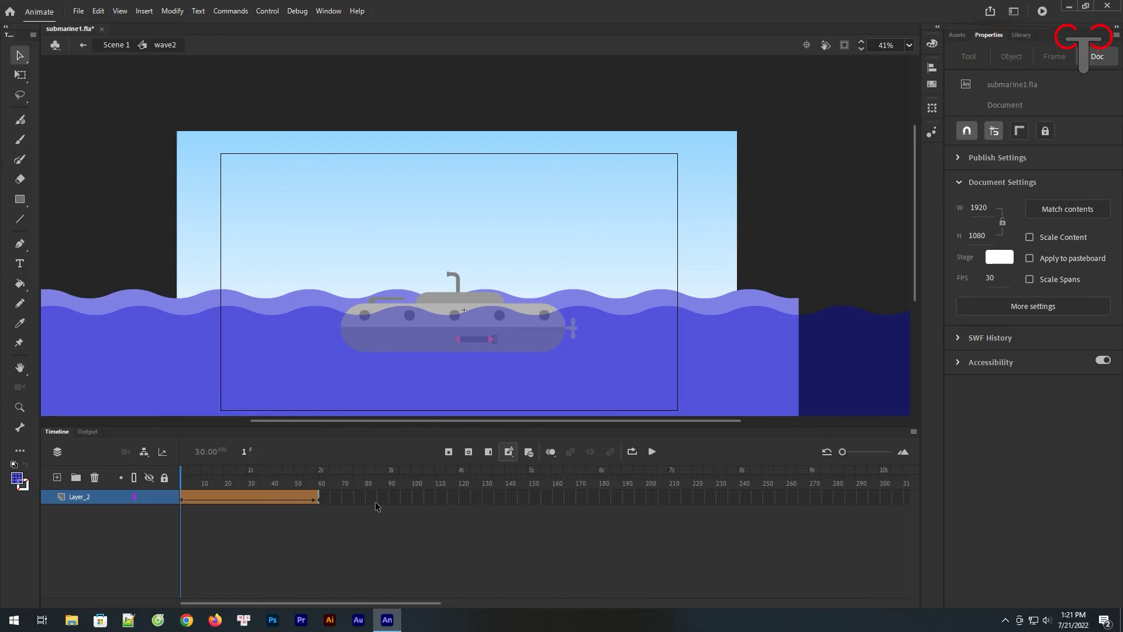
left_click(574, 396)
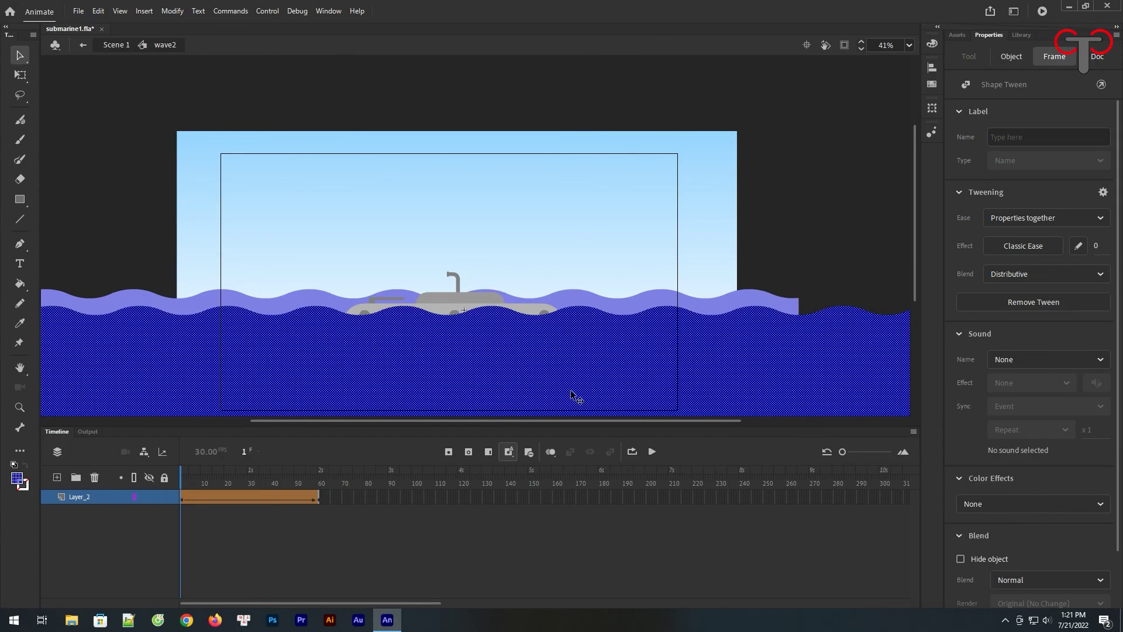
left_click(320, 501)
left_click(1092, 251)
type("35")
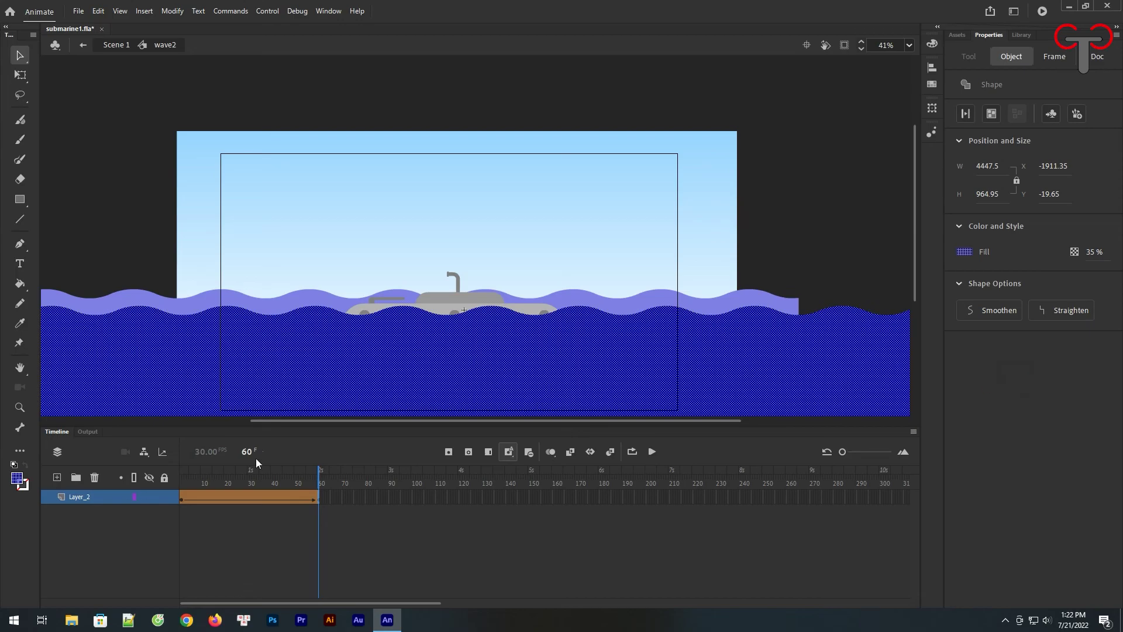
left_click(112, 44)
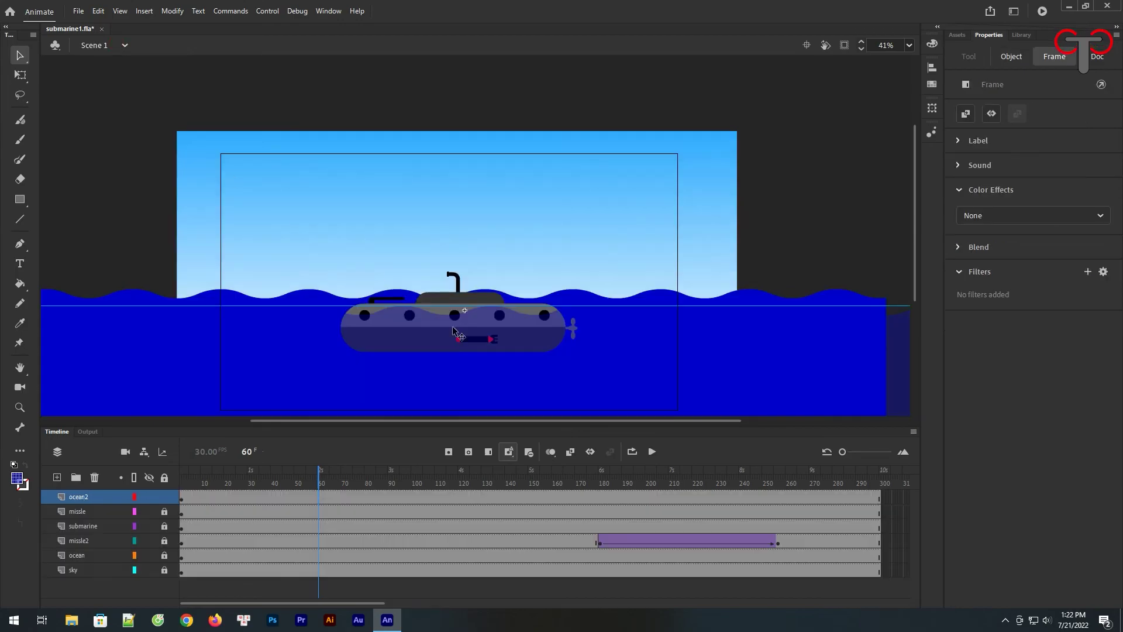
left_click(785, 188)
mouse_move(320, 482)
left_mouse_down()
mouse_move(238, 481)
mouse_move(394, 482)
mouse_move(297, 483)
mouse_move(322, 484)
left_mouse_up()
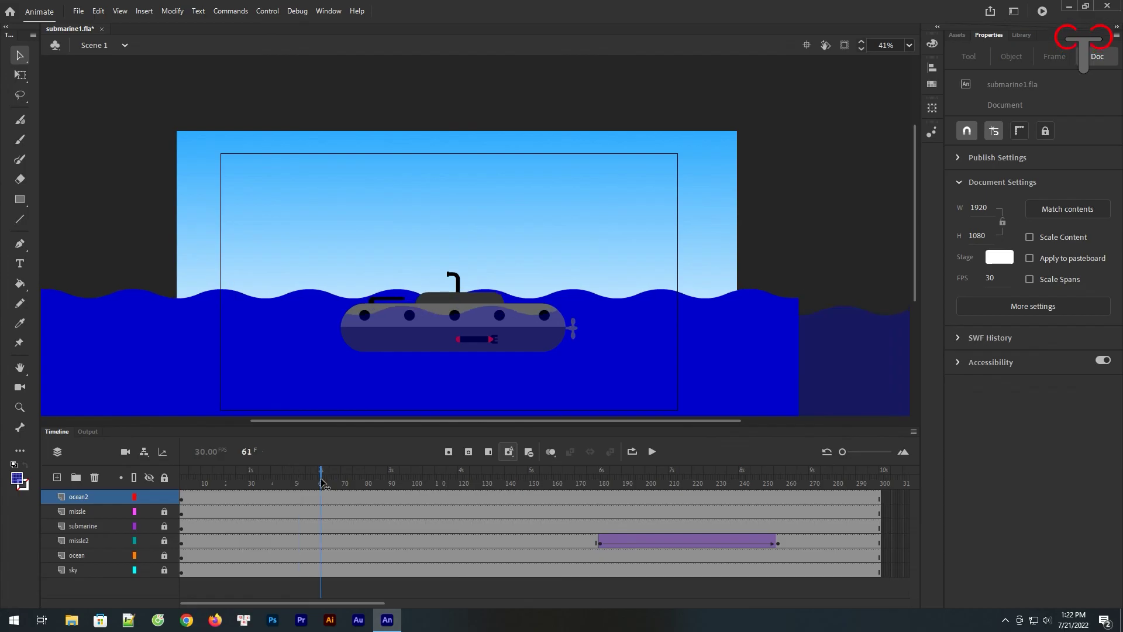
Try to change the wave2 fill to a lighter blue at frame 1 of the symbol.
left_click(182, 500)
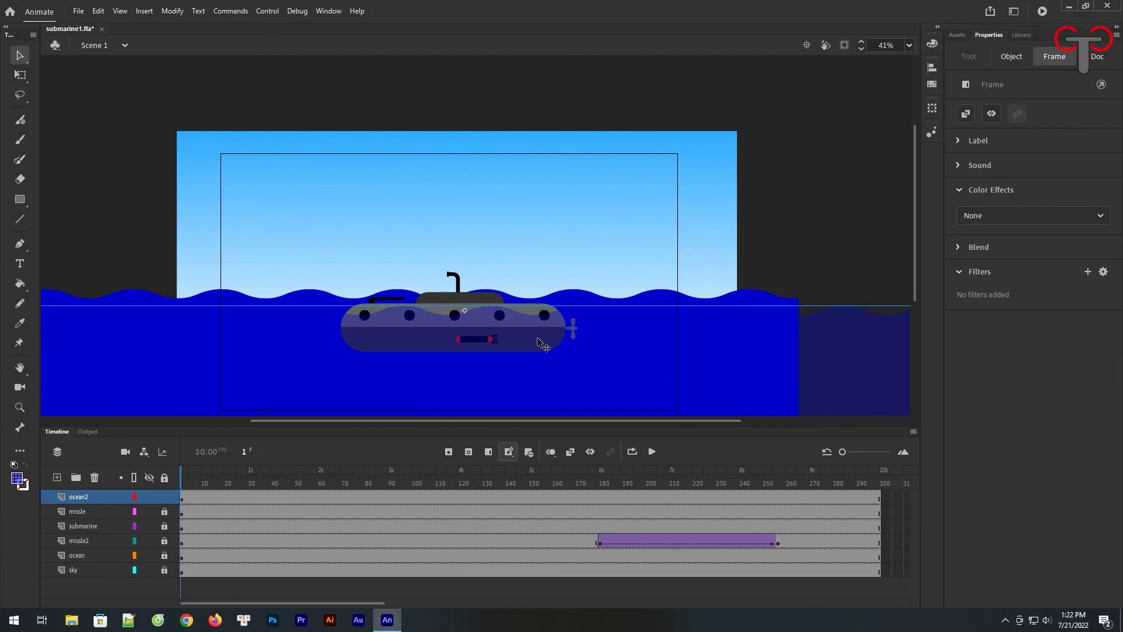
double_click(536, 331)
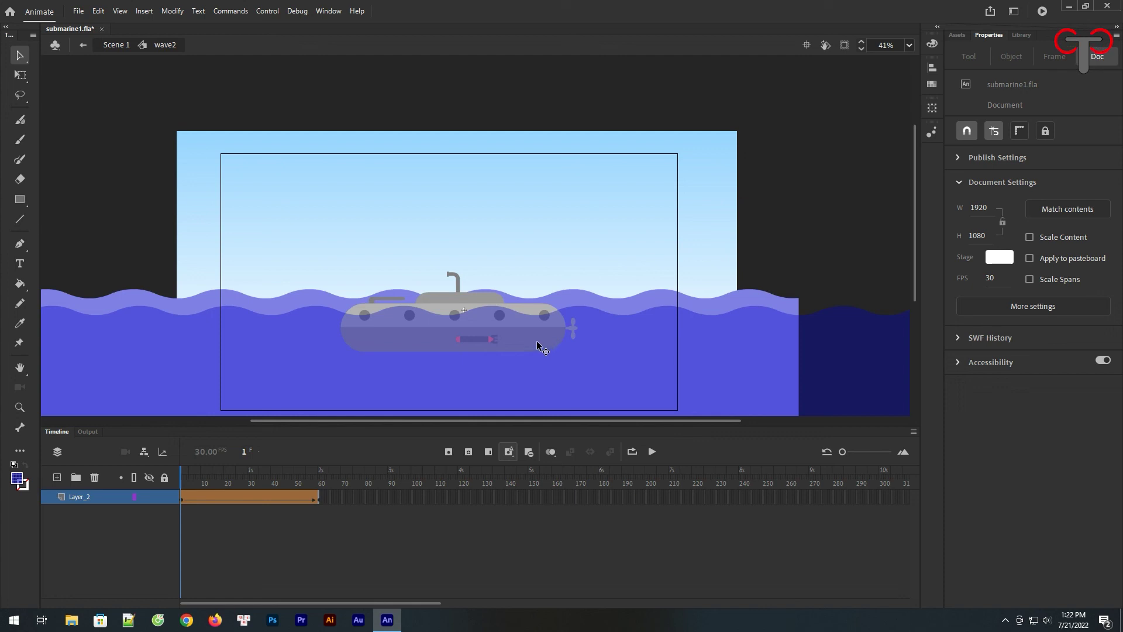
left_click(13, 479)
left_click(98, 391)
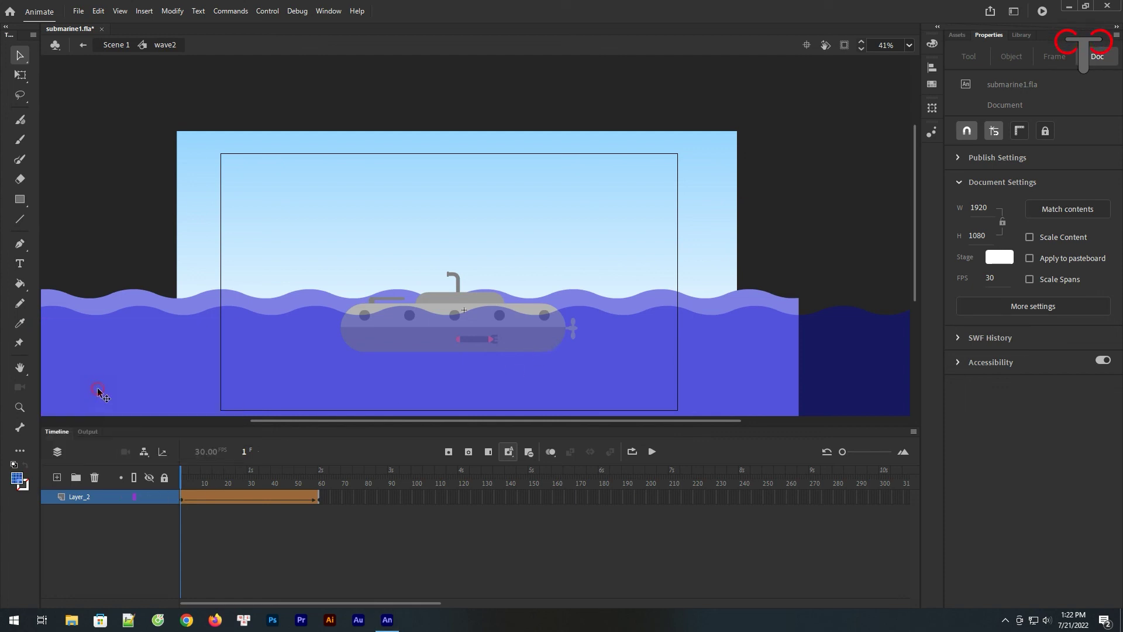
left_click(22, 483)
left_click(101, 430)
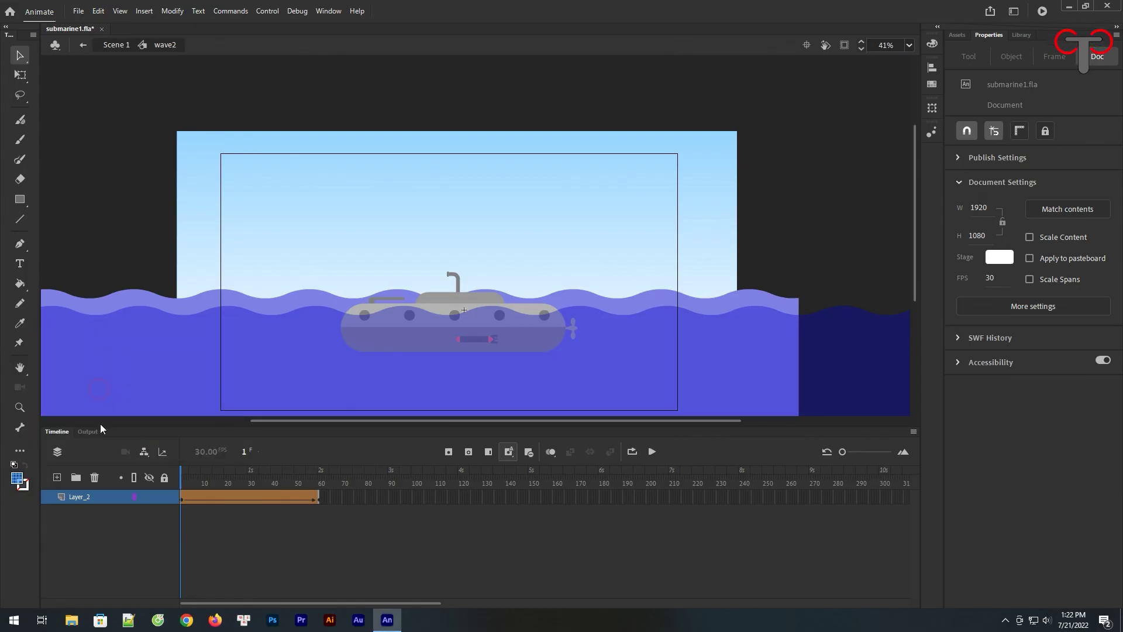
Recolor the wave shape at frame 60 of wave2 a lighter blue and check the result in the main scene.
left_click(319, 498)
left_click(18, 480)
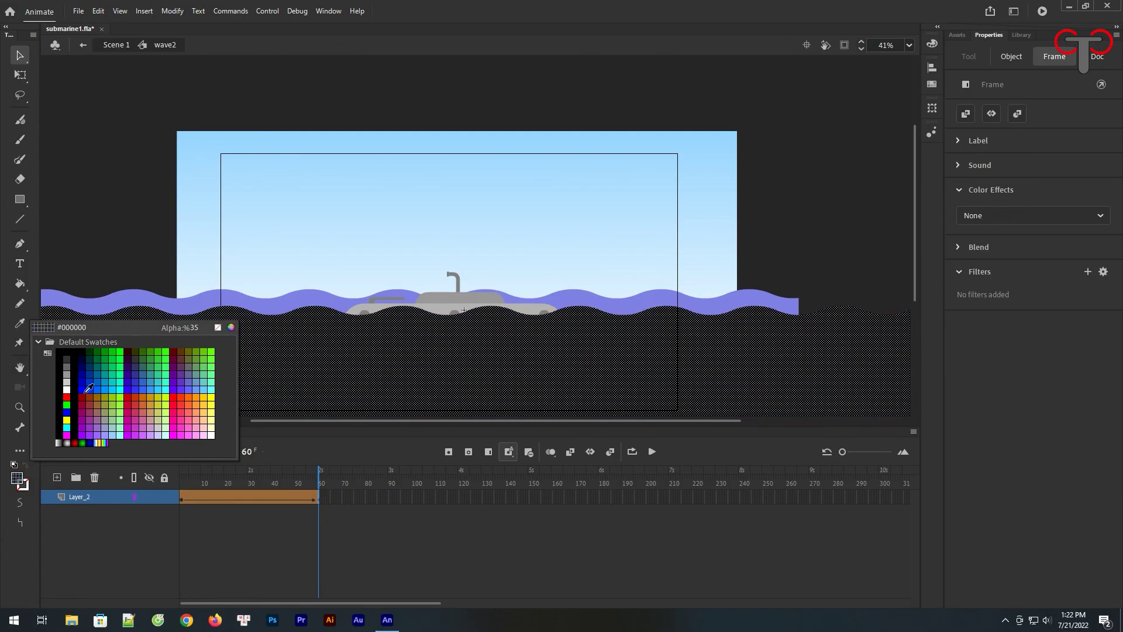
left_click(99, 409)
left_click(117, 45)
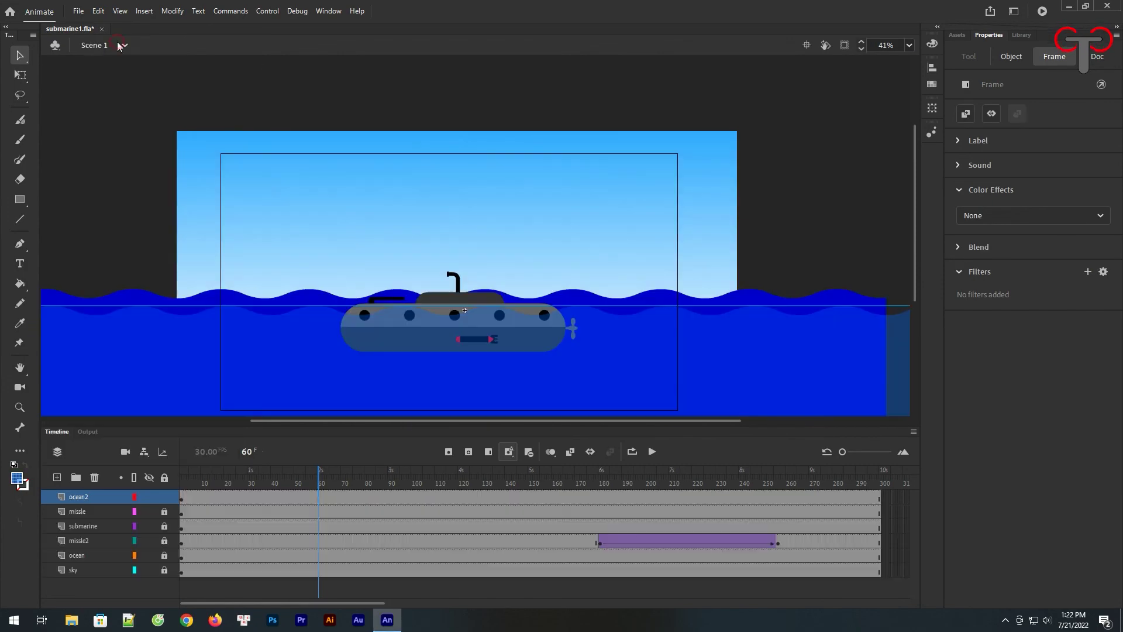
left_click(791, 247)
left_click_drag(275, 483, 354, 502)
left_click(182, 499)
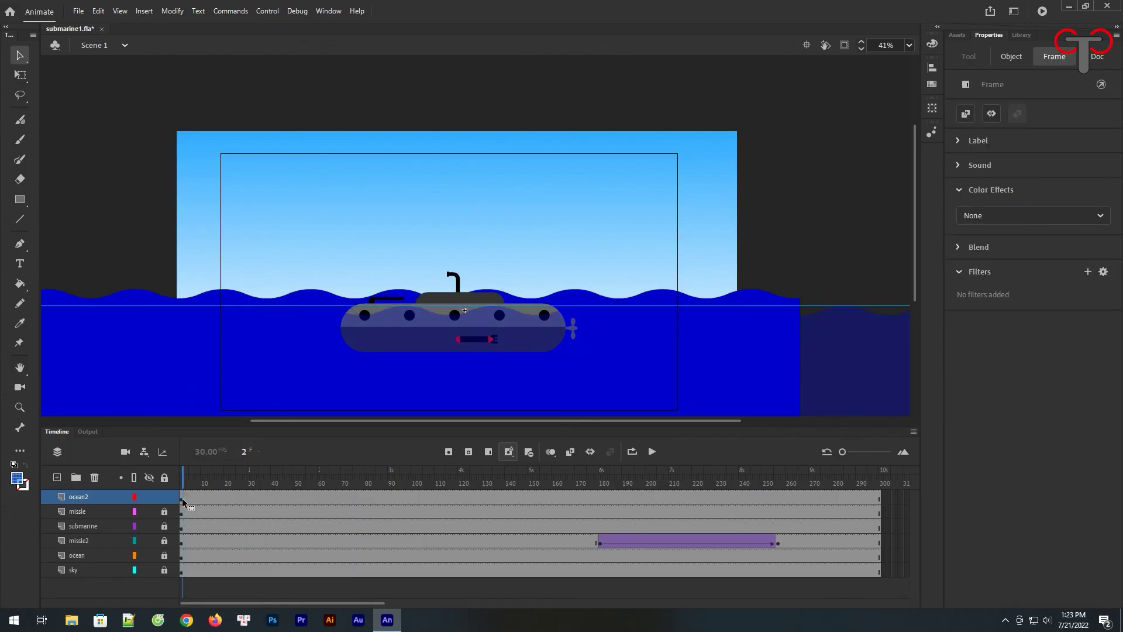
Apply the lighter blue fill to the wave shape at frames 60 and 1 inside wave2, and return to the main scene.
double_click(430, 341)
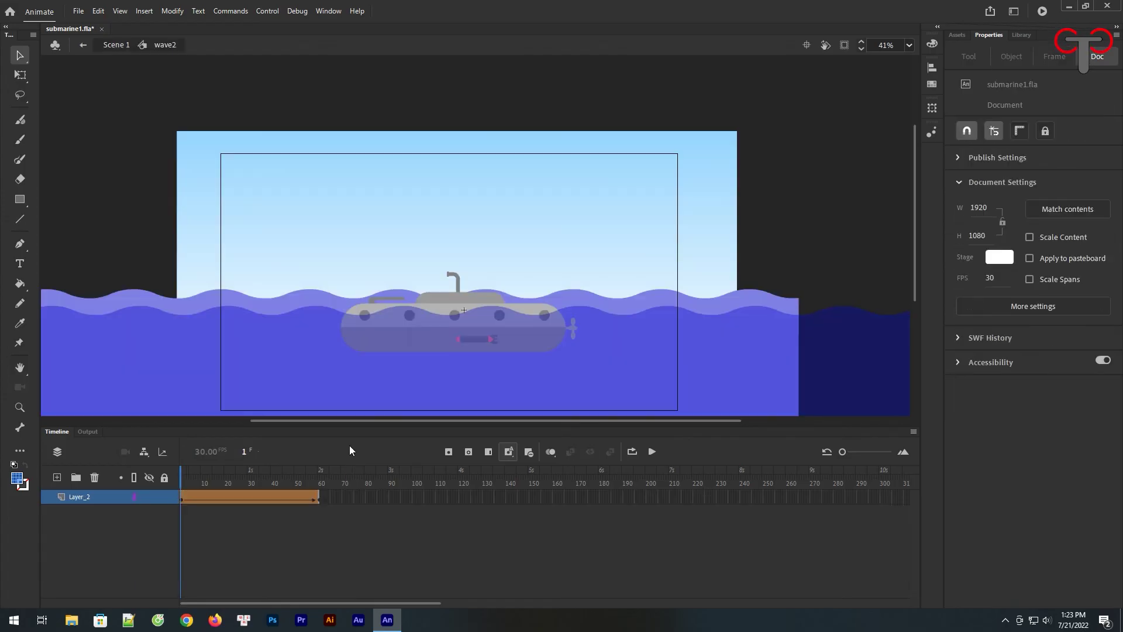
left_click(318, 497)
left_click(23, 483)
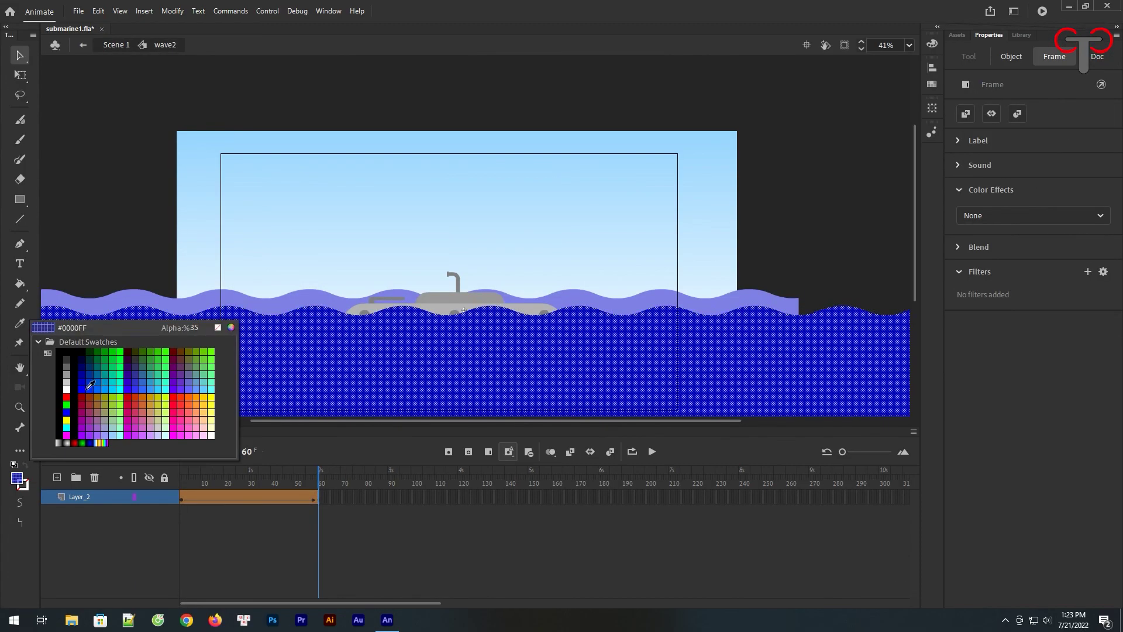
left_click(101, 386)
left_click(181, 497)
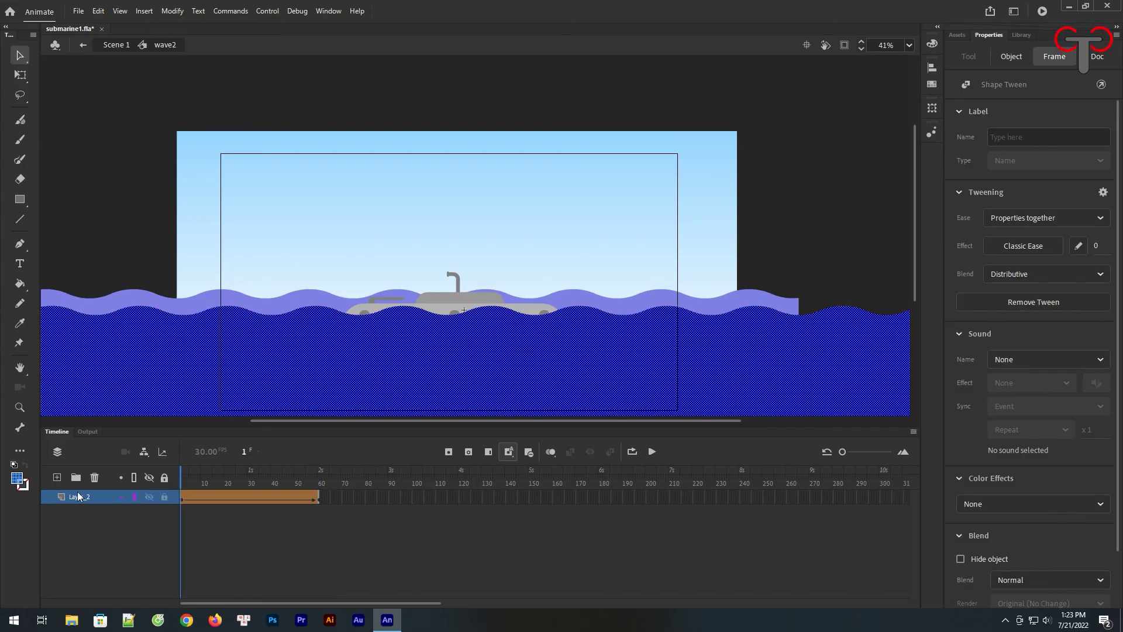
left_click(17, 481)
left_click(83, 391)
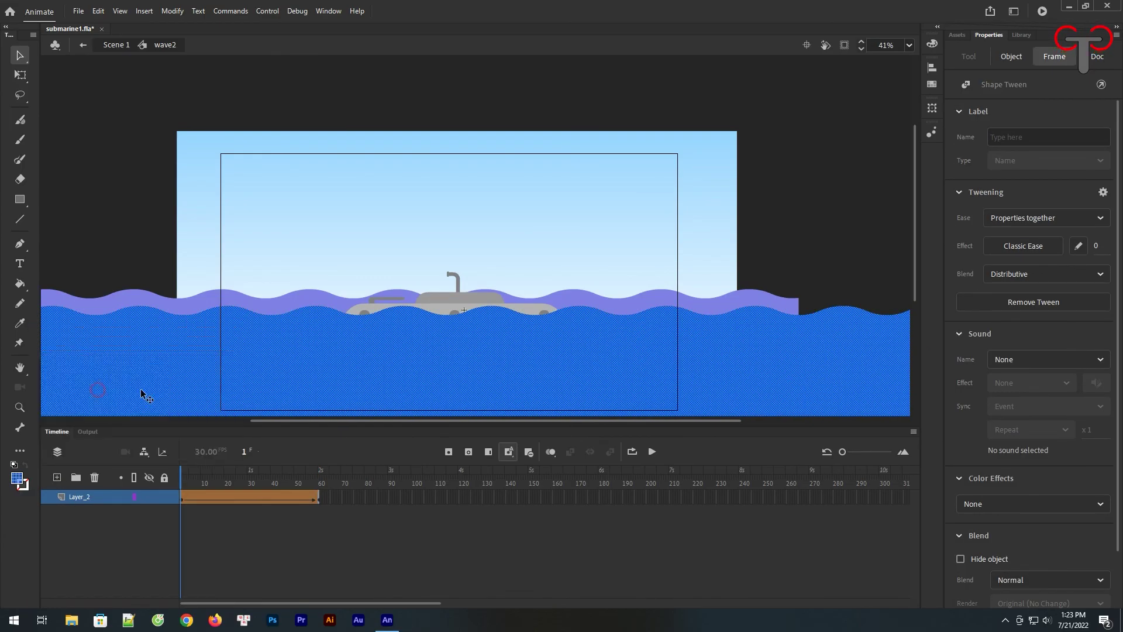
left_click(117, 46)
mouse_move(179, 480)
left_mouse_down()
mouse_move(652, 494)
mouse_move(200, 485)
left_mouse_up()
Widen the wave2 instance on the ocean2 layer to about 5782 px and set its loop to start at frame 20.
left_click(181, 497)
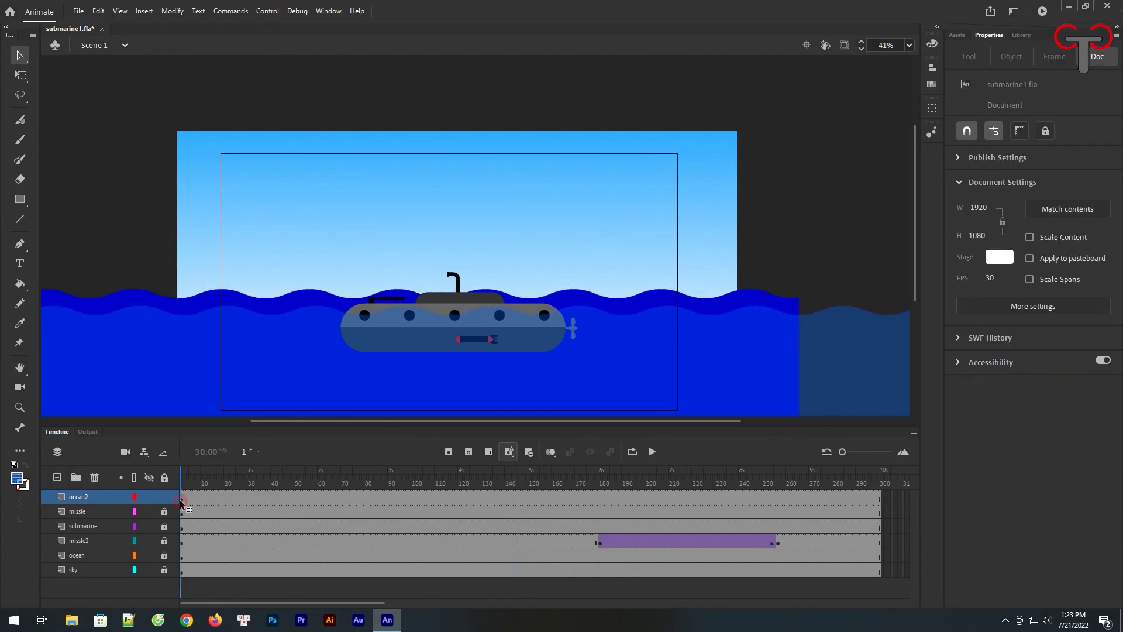
key("ctrl+minus")
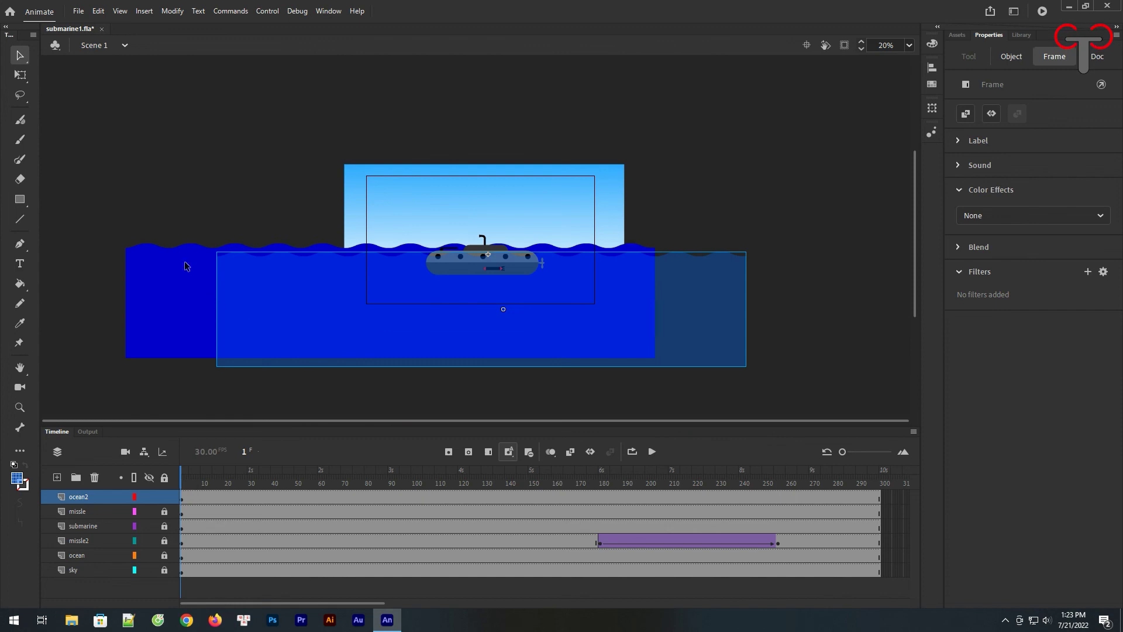
left_click(21, 74)
left_click(181, 501)
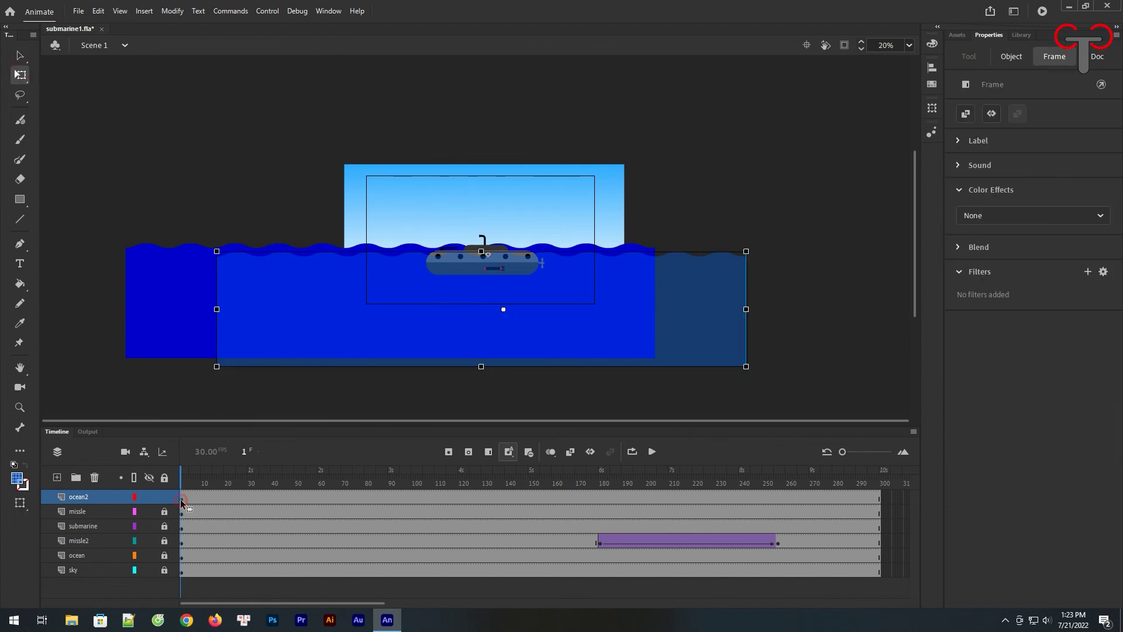
left_click_drag(212, 310, 132, 307)
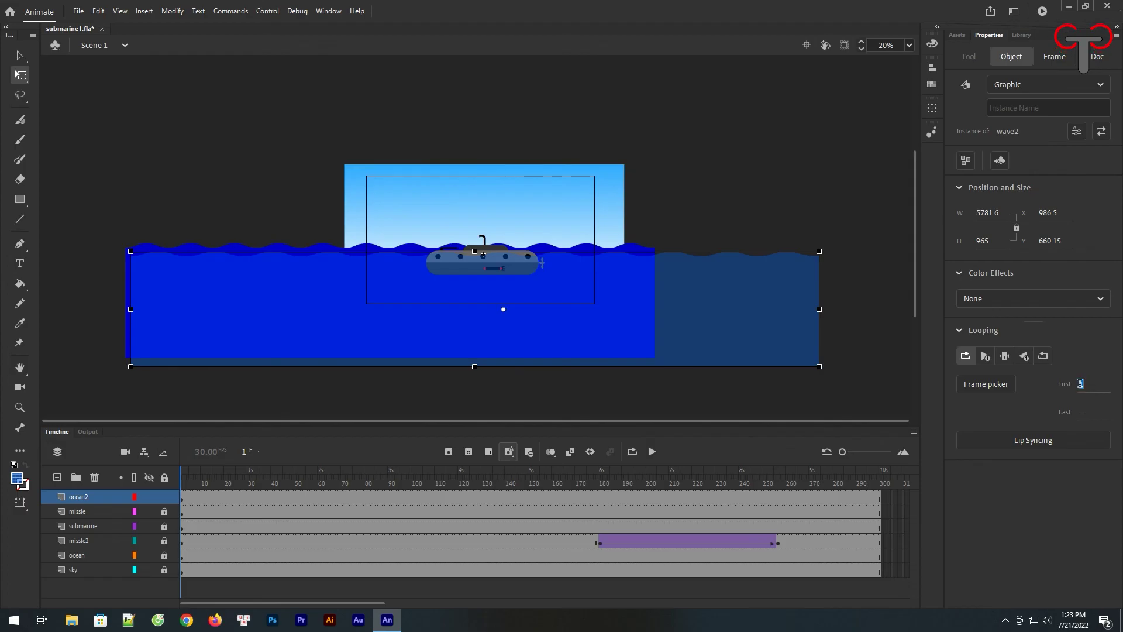
type("20")
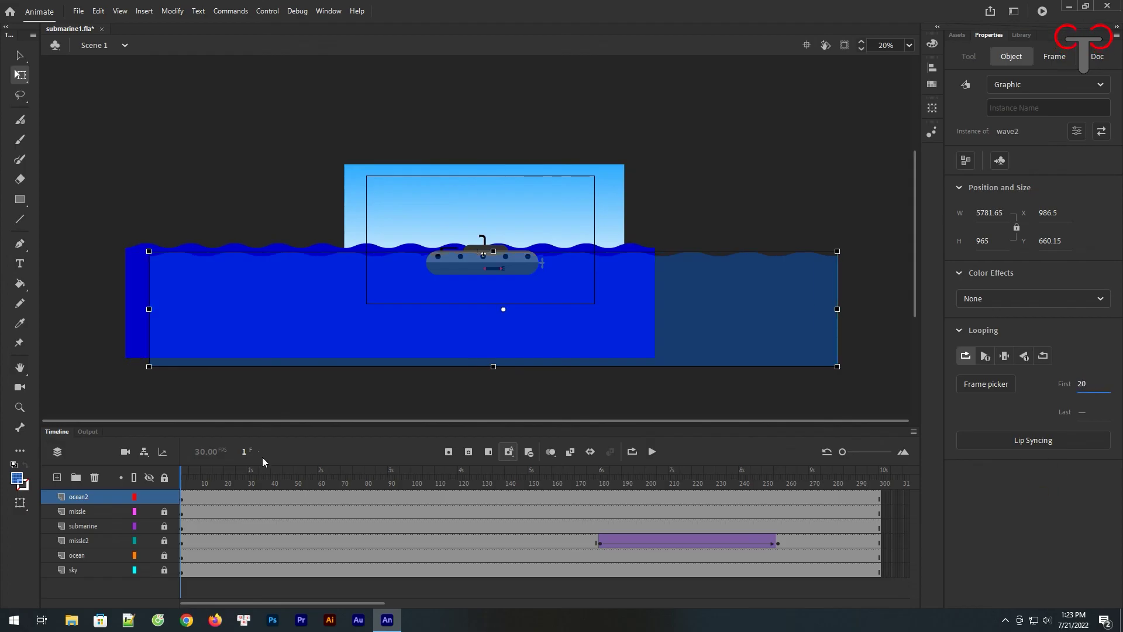
left_click(425, 395)
Test the movie to check how the two waves move from the first frame, and close the preview.
mouse_move(183, 488)
left_mouse_down()
mouse_move(594, 481)
mouse_move(182, 483)
left_mouse_up()
key("ctrl+Return")
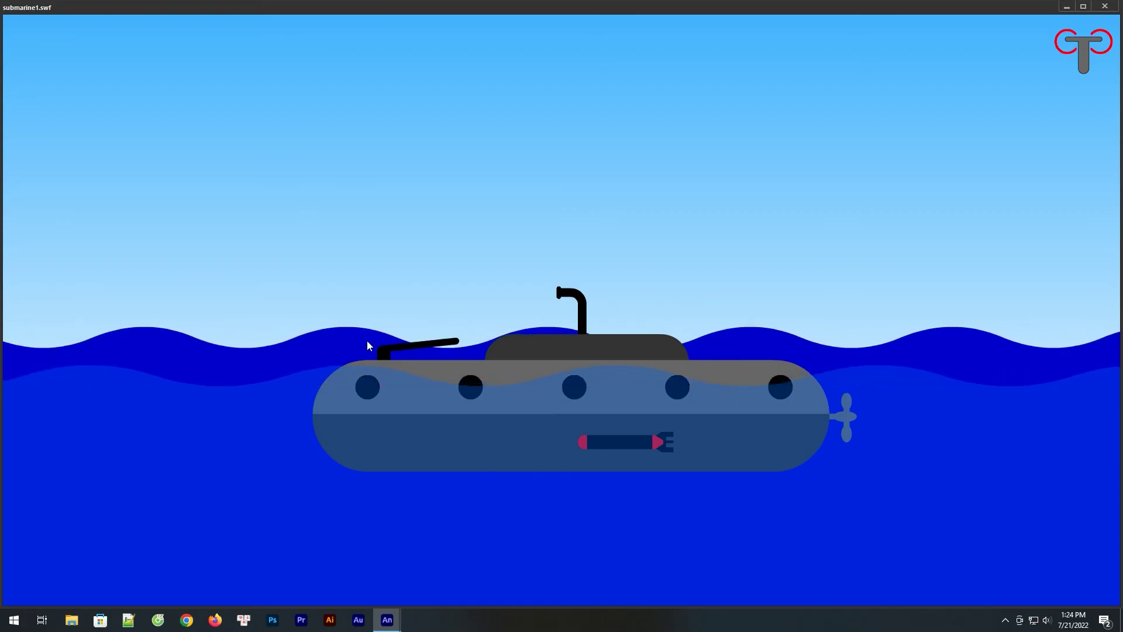
left_click(1105, 7)
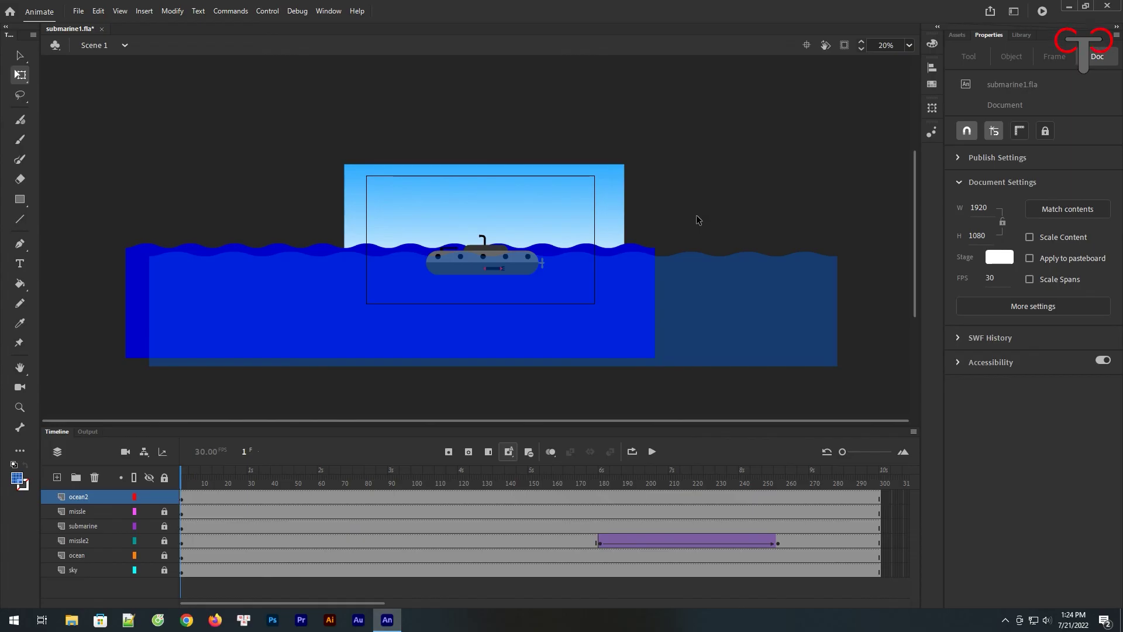
Add a new layer above ocean2.
left_click(89, 497)
left_click(56, 477)
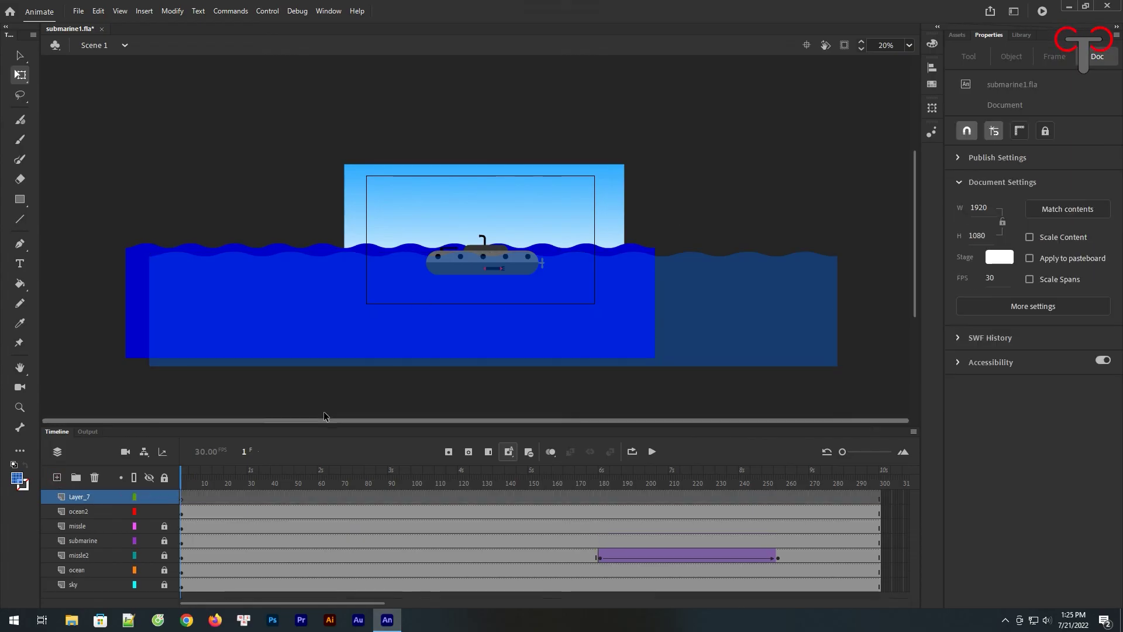
left_click(19, 408)
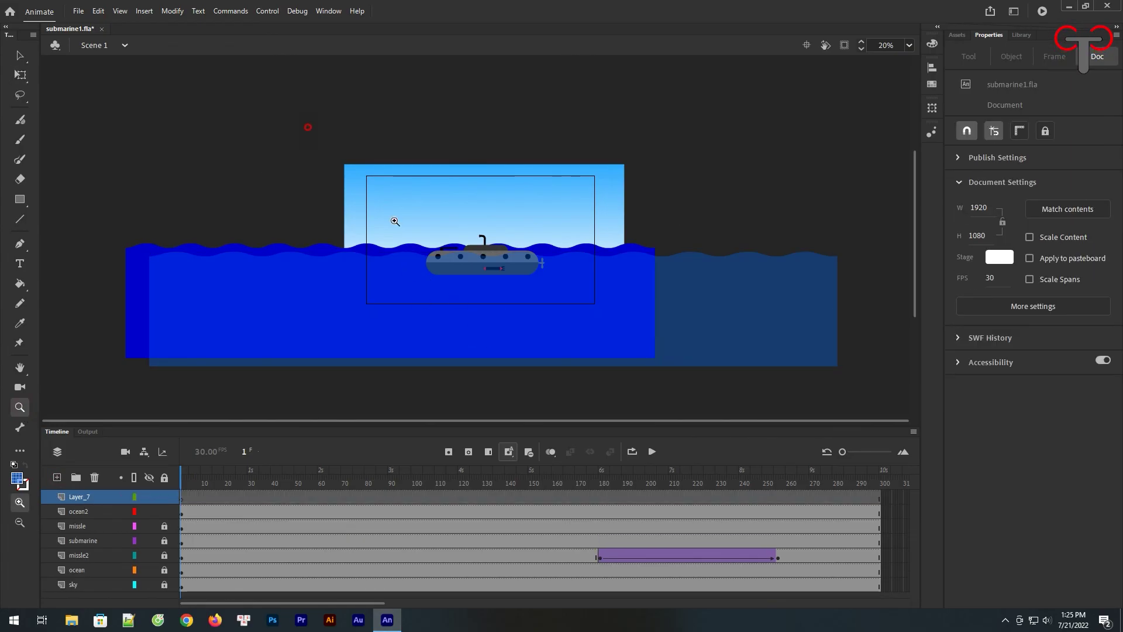
left_click_drag(306, 125, 614, 324)
left_click_drag(244, 95, 738, 396)
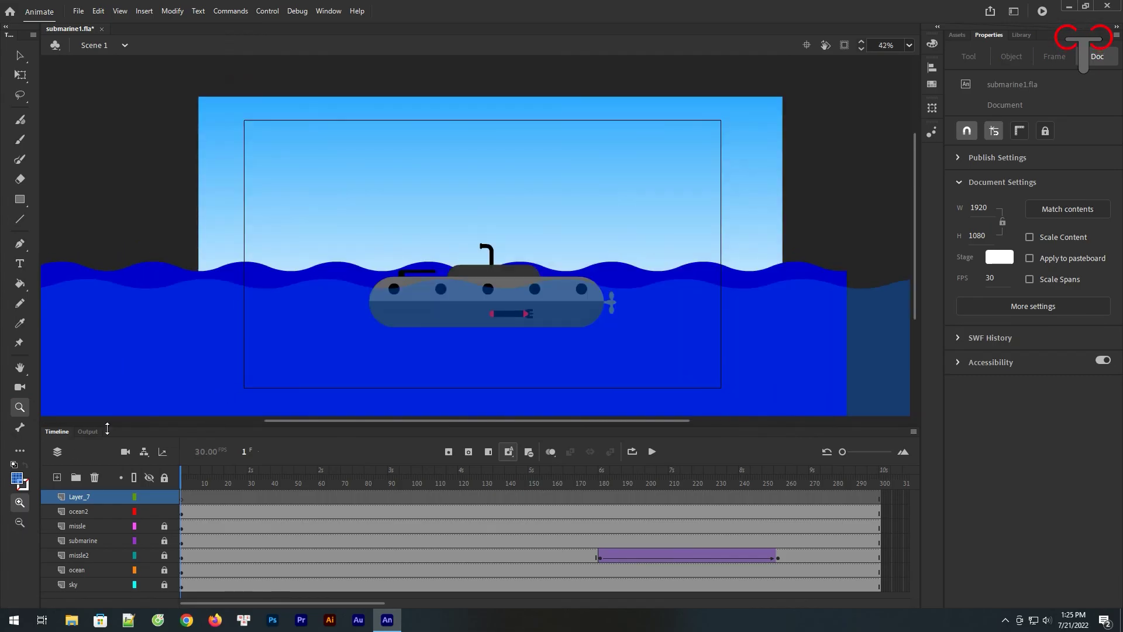
Set up the Rectangle Primitive tool with a white fill and no stroke, and rename the new layer cloud.
left_click(14, 465)
left_click(23, 487)
left_click(233, 327)
left_click_drag(22, 201, 82, 212)
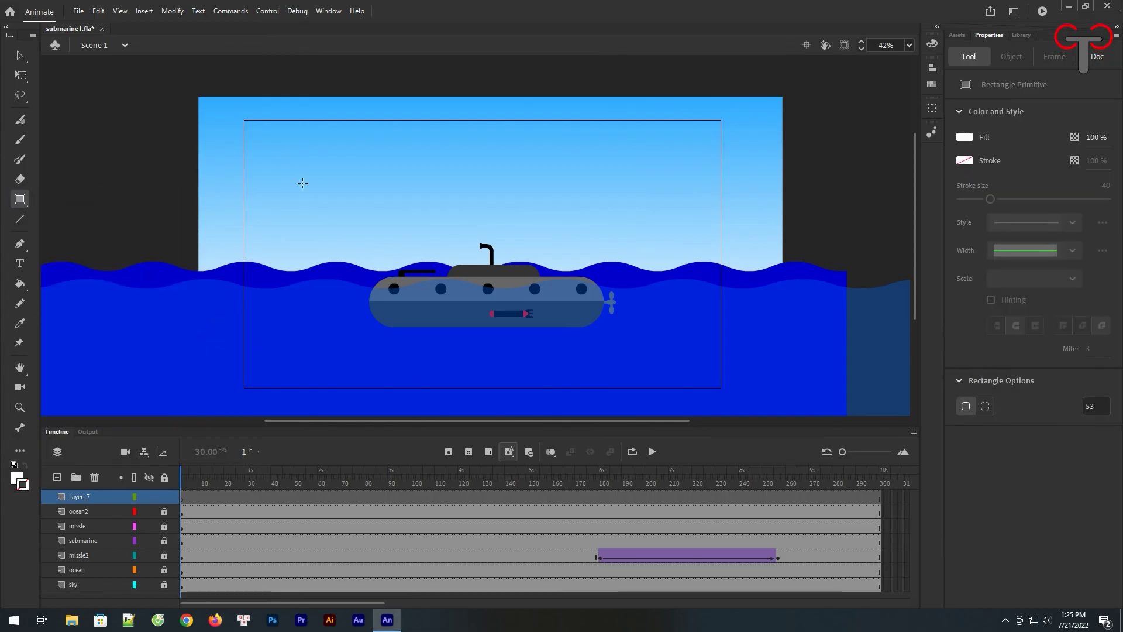
double_click(81, 496)
type("cloud")
key("Return")
Build a white cloud in the upper-left sky from a rounded rectangle and a circle, and combine them into one object.
left_click_drag(285, 149, 368, 171)
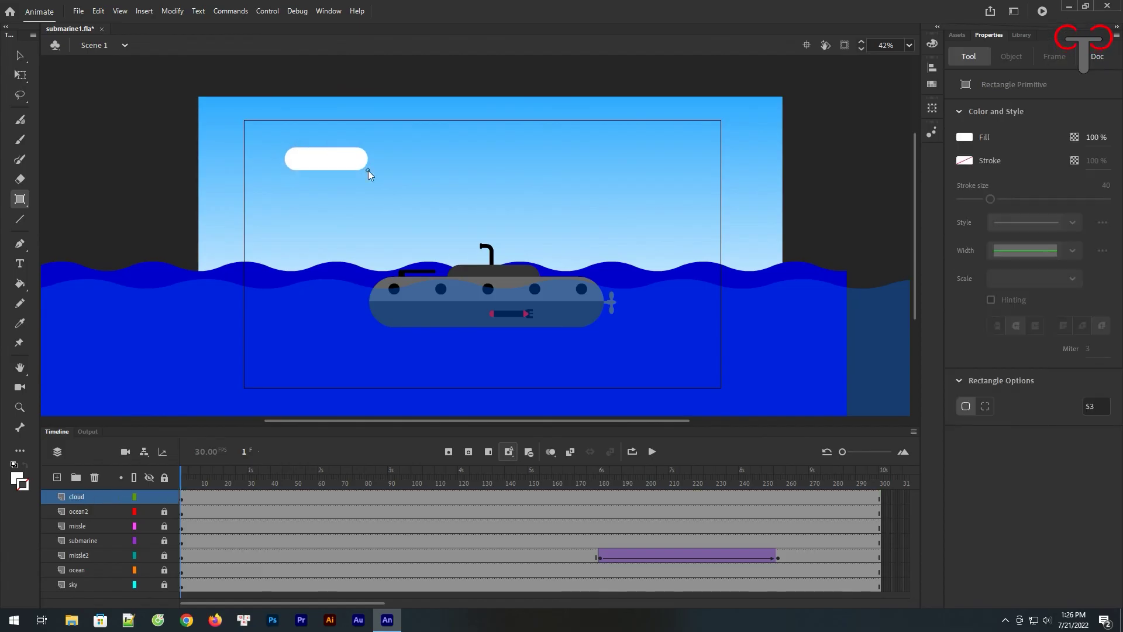
left_click(14, 198)
left_click(65, 237)
left_click_drag(305, 128, 349, 170)
key("v")
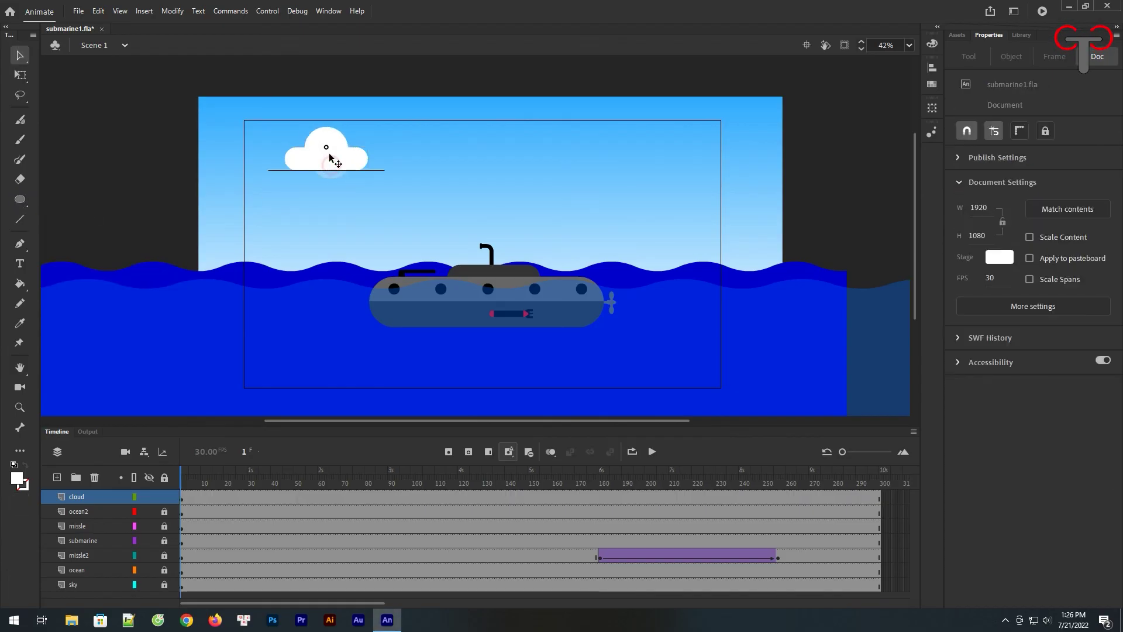
left_click(329, 154)
left_click(378, 139)
key("ctrl+a")
left_click(992, 114)
Place two smaller copies of the cloud in the sky, one above the submarine's periscope and one further right and lower.
mouse_move(336, 156)
left_mouse_down()
mouse_move(522, 154)
mouse_move(682, 210)
left_mouse_up()
key("q")
left_click(550, 176)
left_click(521, 156)
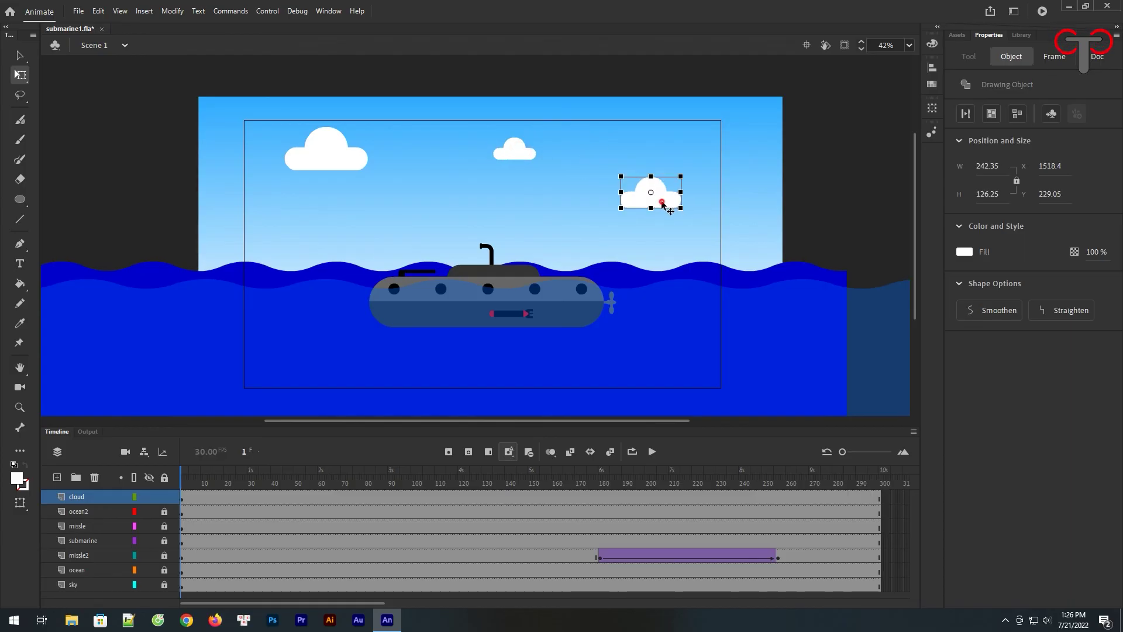
left_click(803, 183)
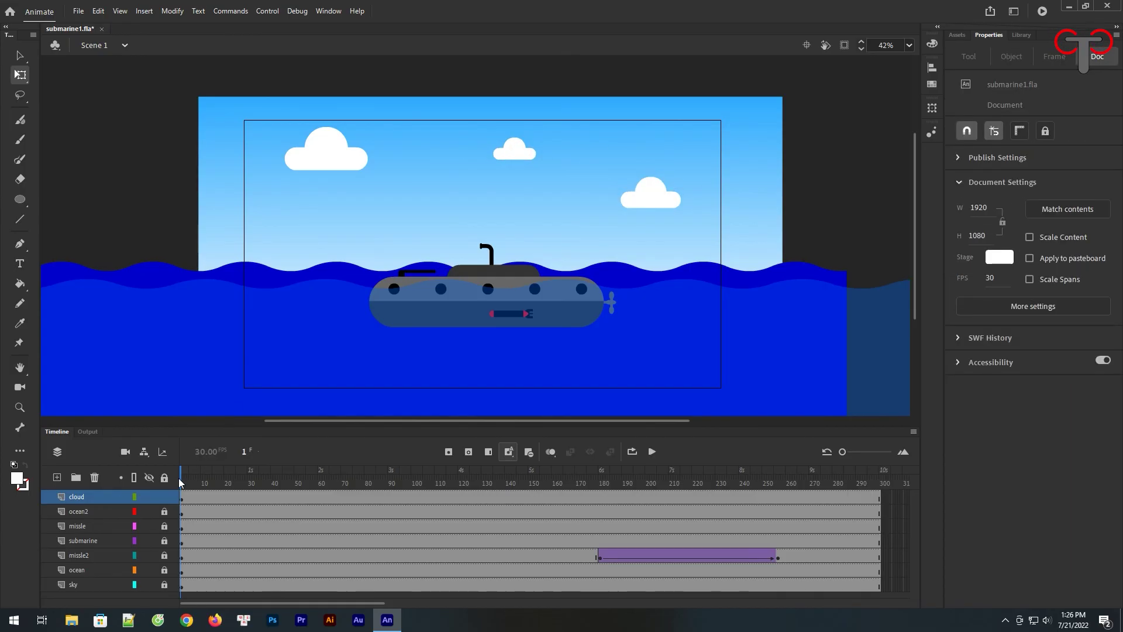
Test the movie to review the scene with the clouds, and close the preview.
key("ctrl+Return")
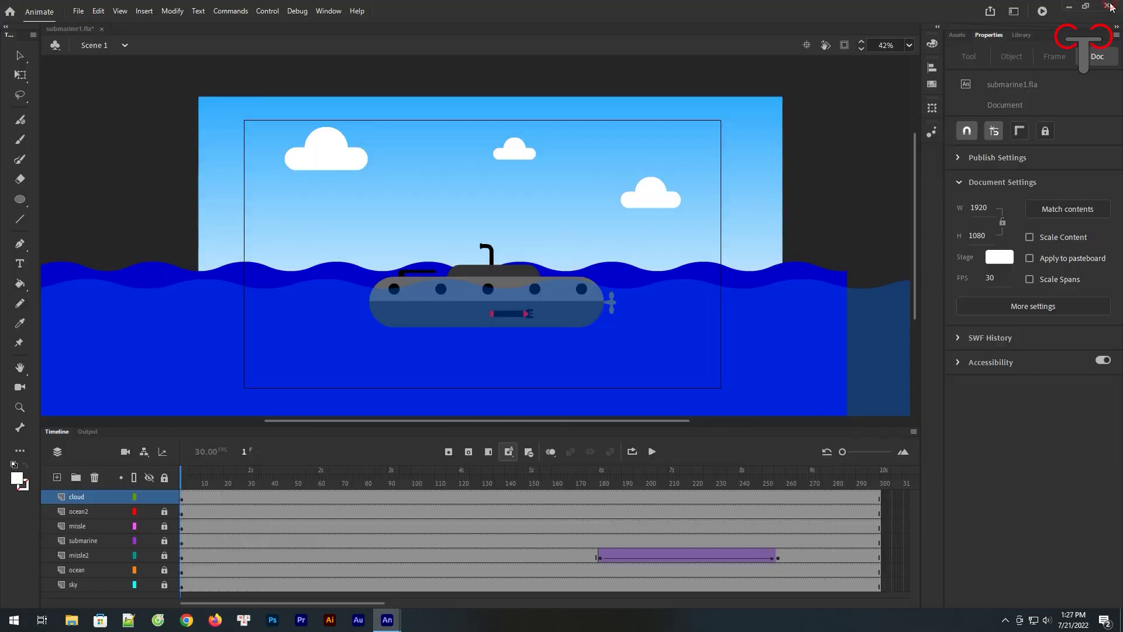
left_click(1111, 7)
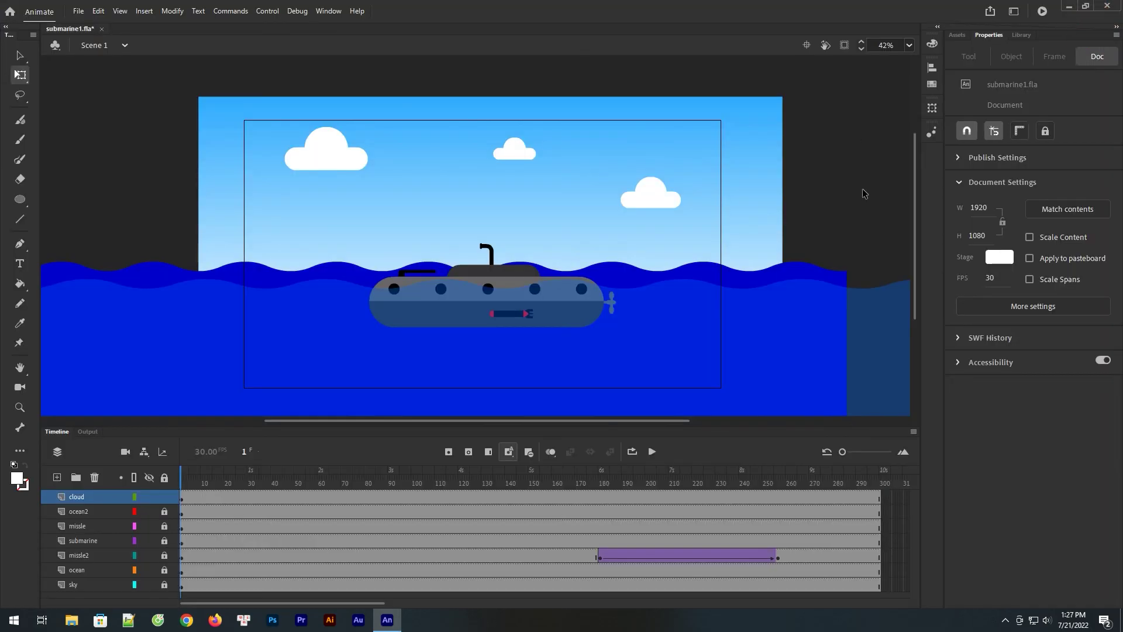